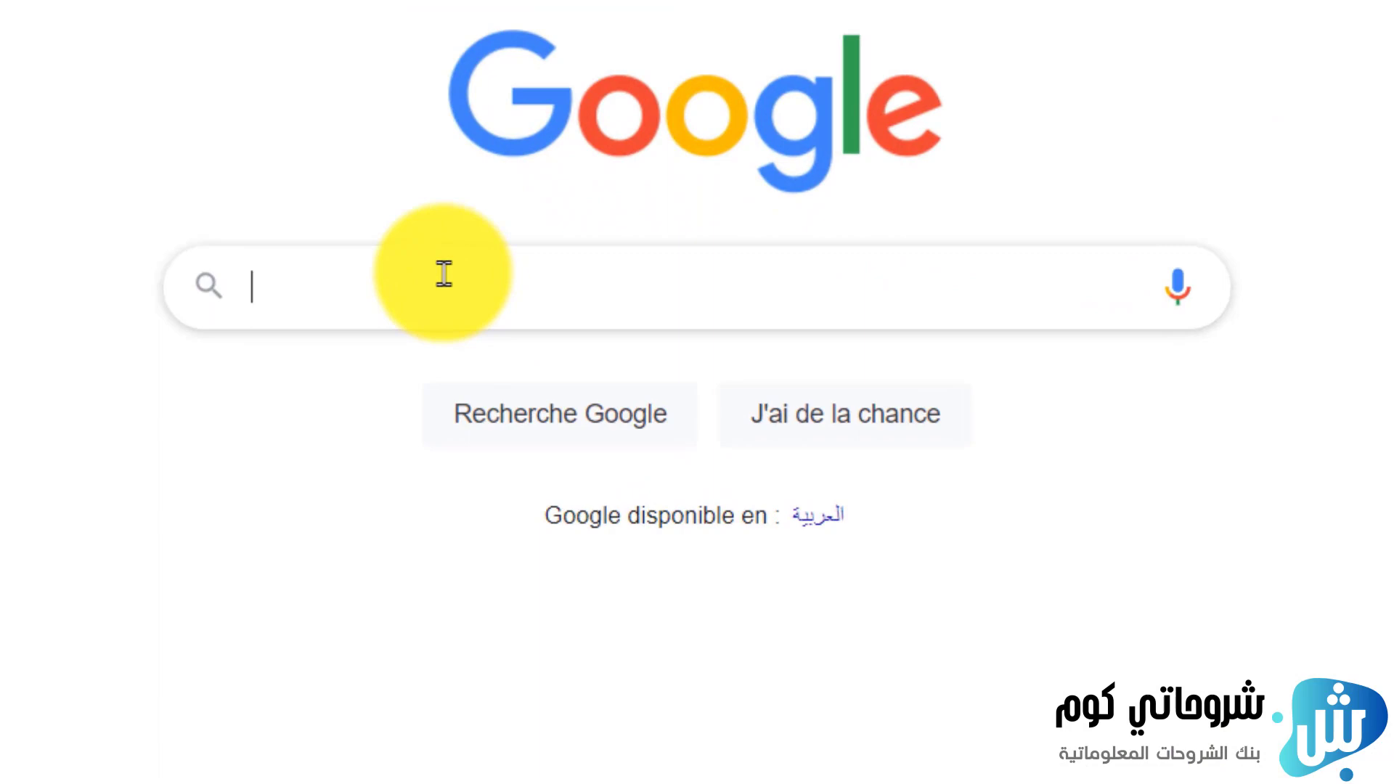
Search Google for hostgator and open the sponsored HostGator.com Web Hosting result
text(hostgato)
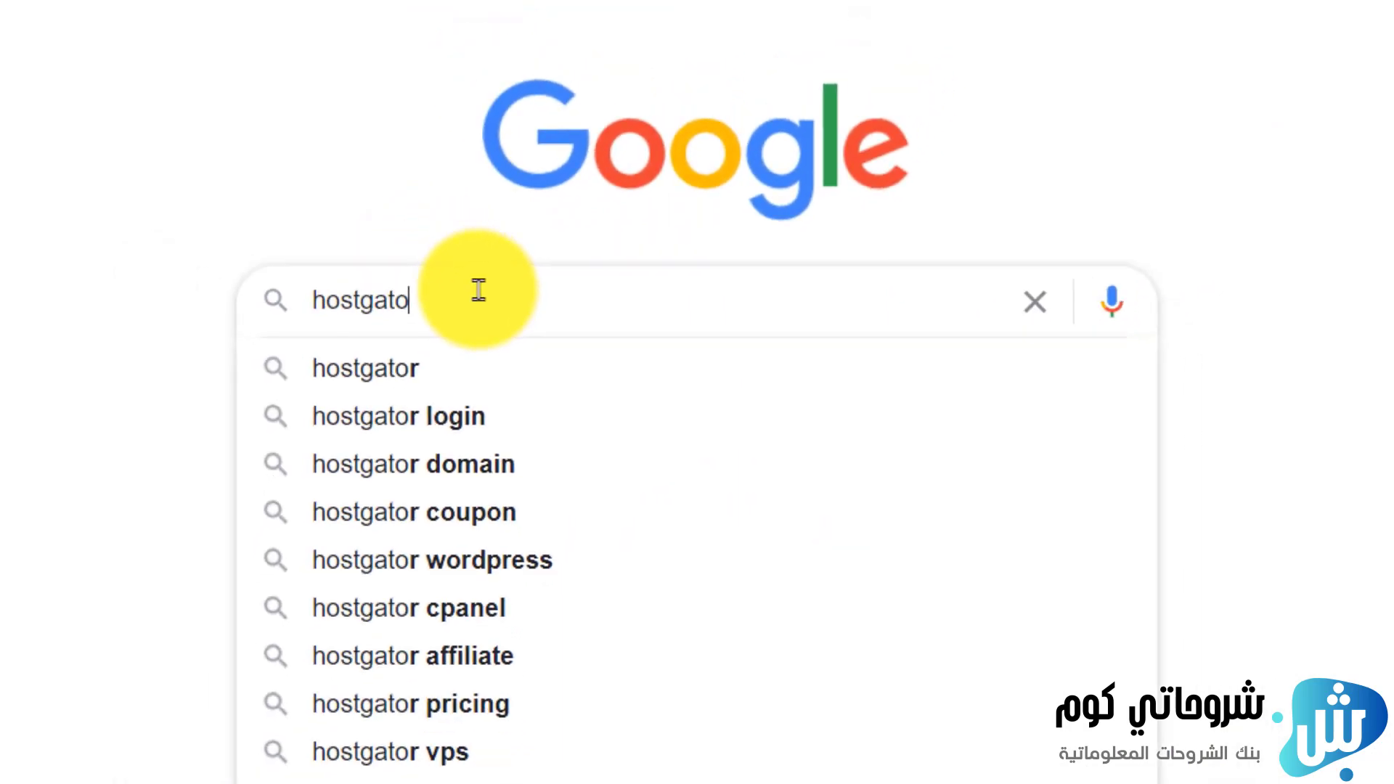
text(r)
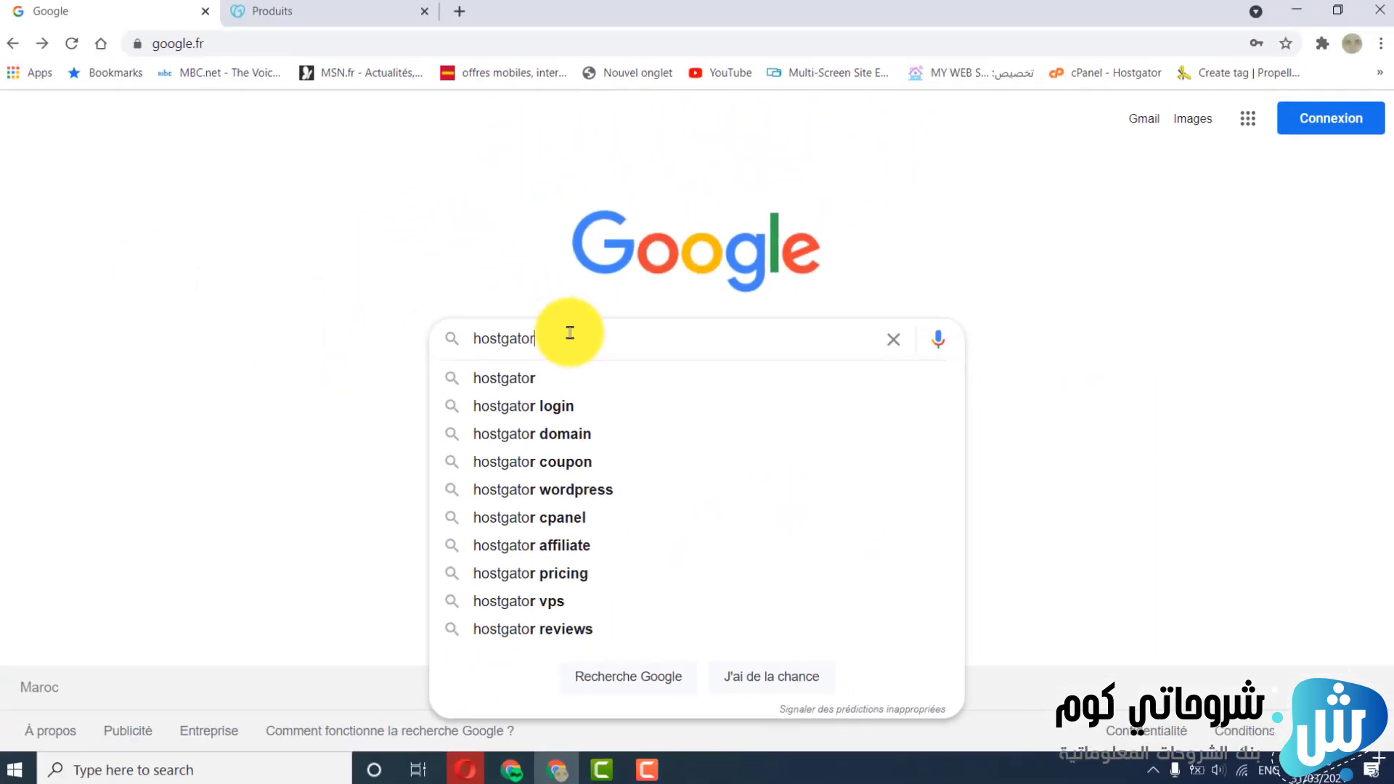
click(420, 380)
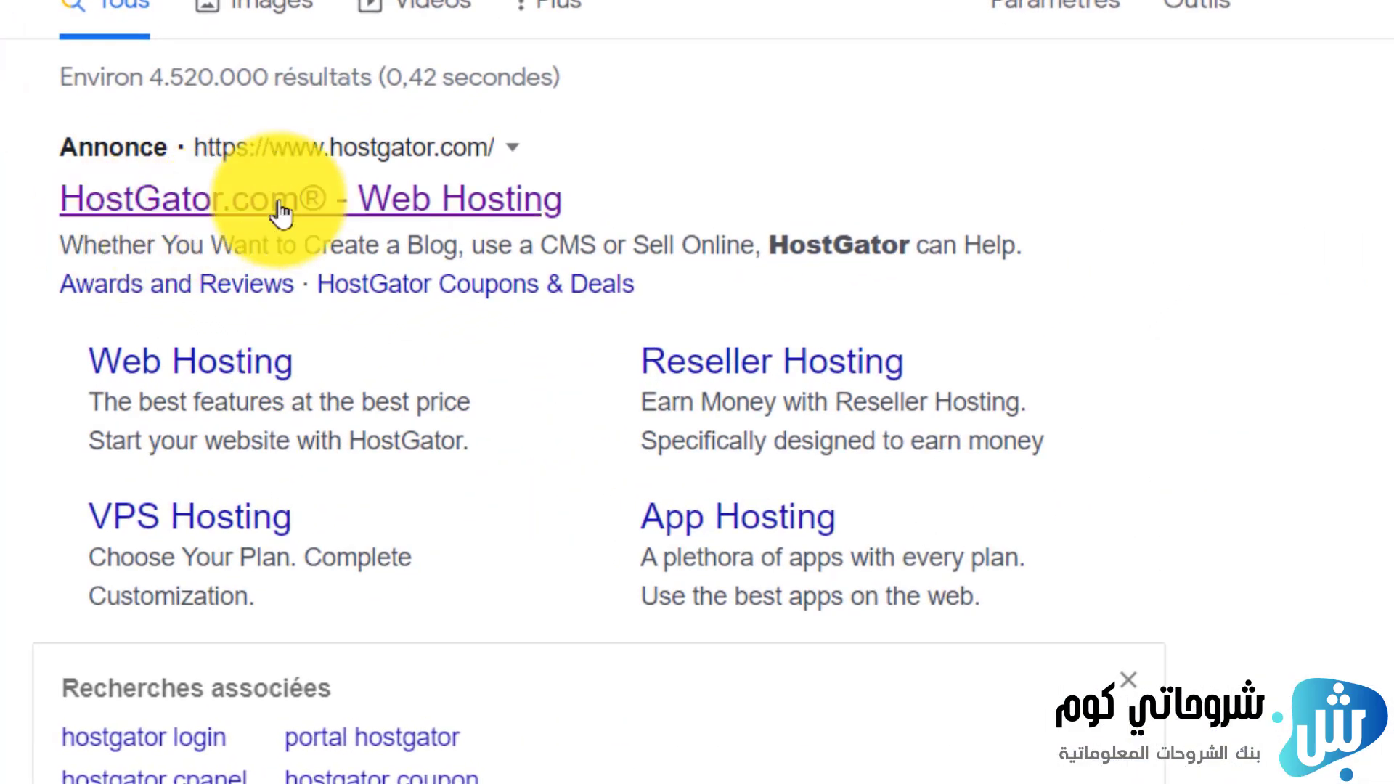
click(224, 218)
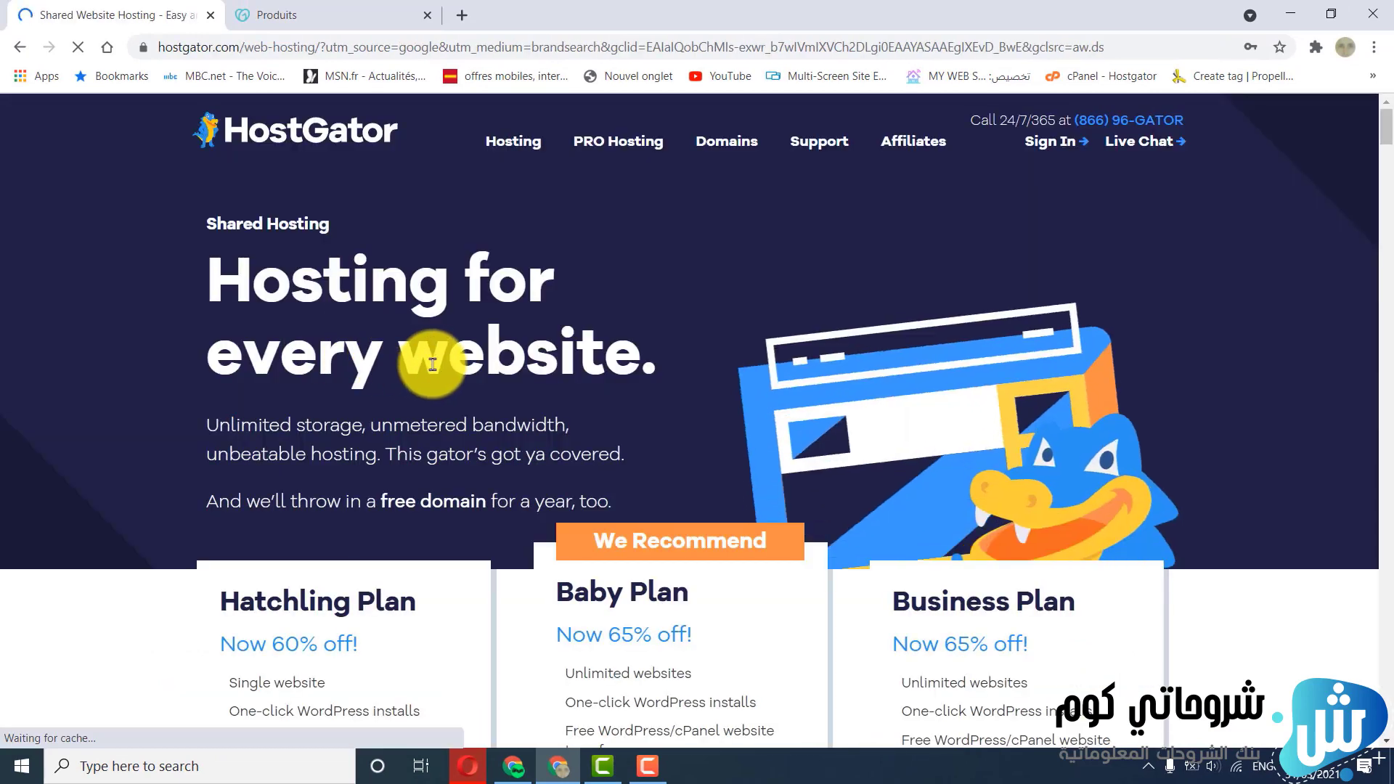
Choose to buy the Hatchling Plan from the shared hosting plans
scroll(467, 356, down, 6)
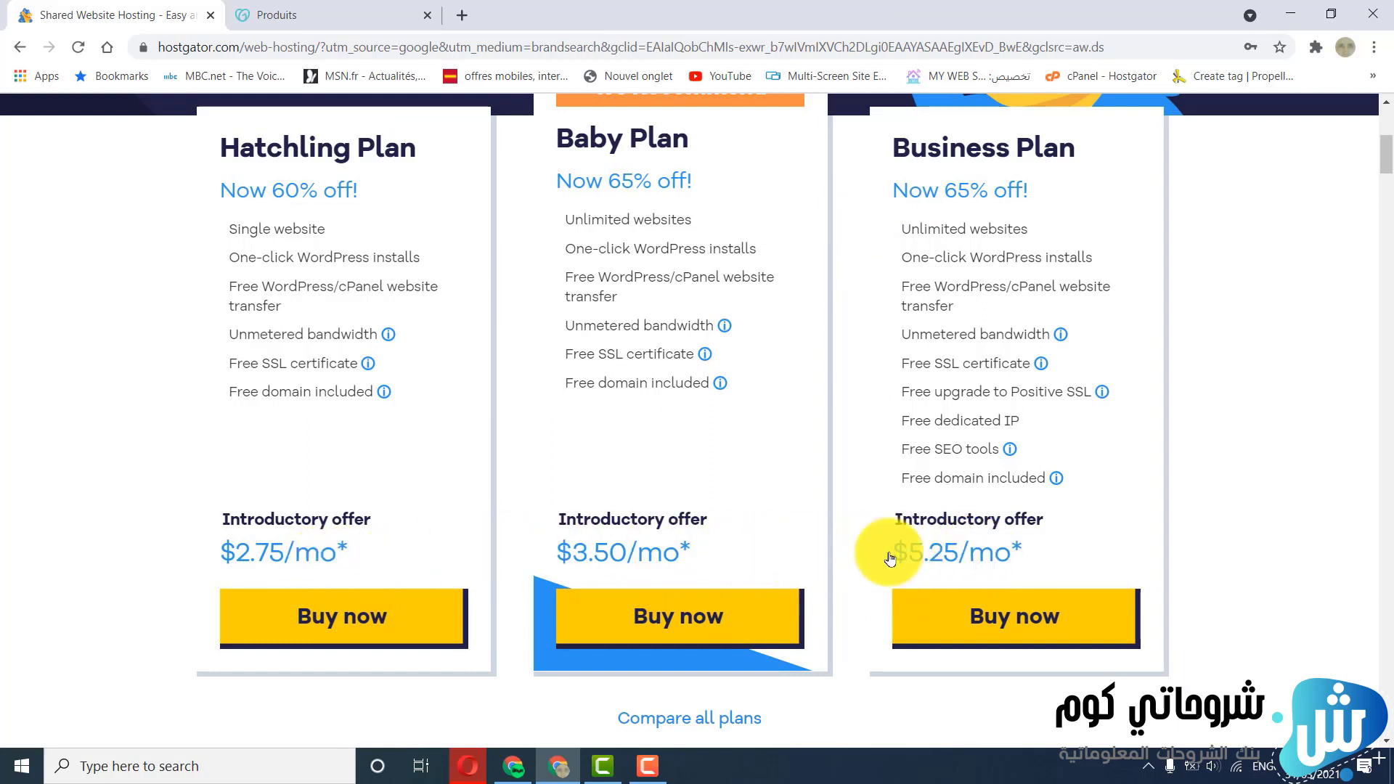
click(294, 614)
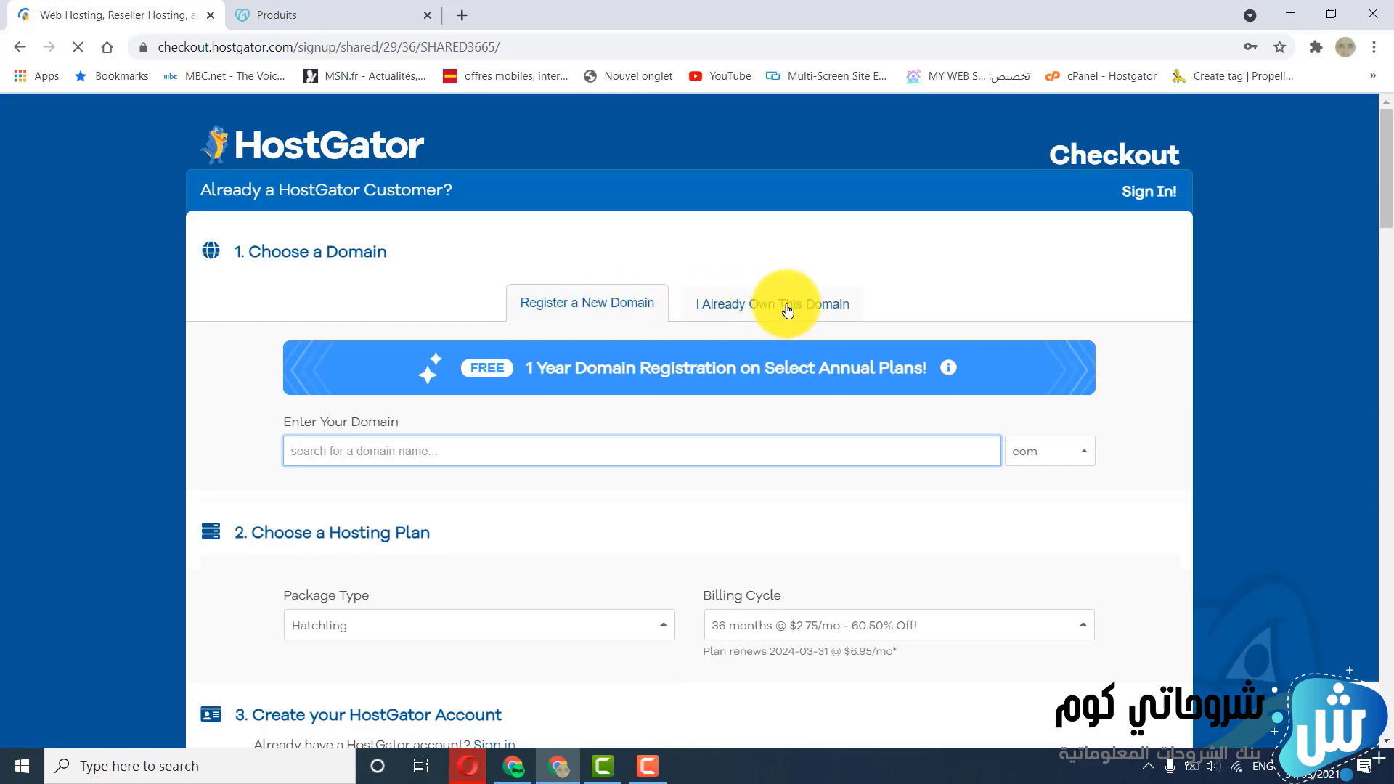
Enter pulpyplant.com as an already owned domain for the hosting order
scroll(744, 308, down, 7)
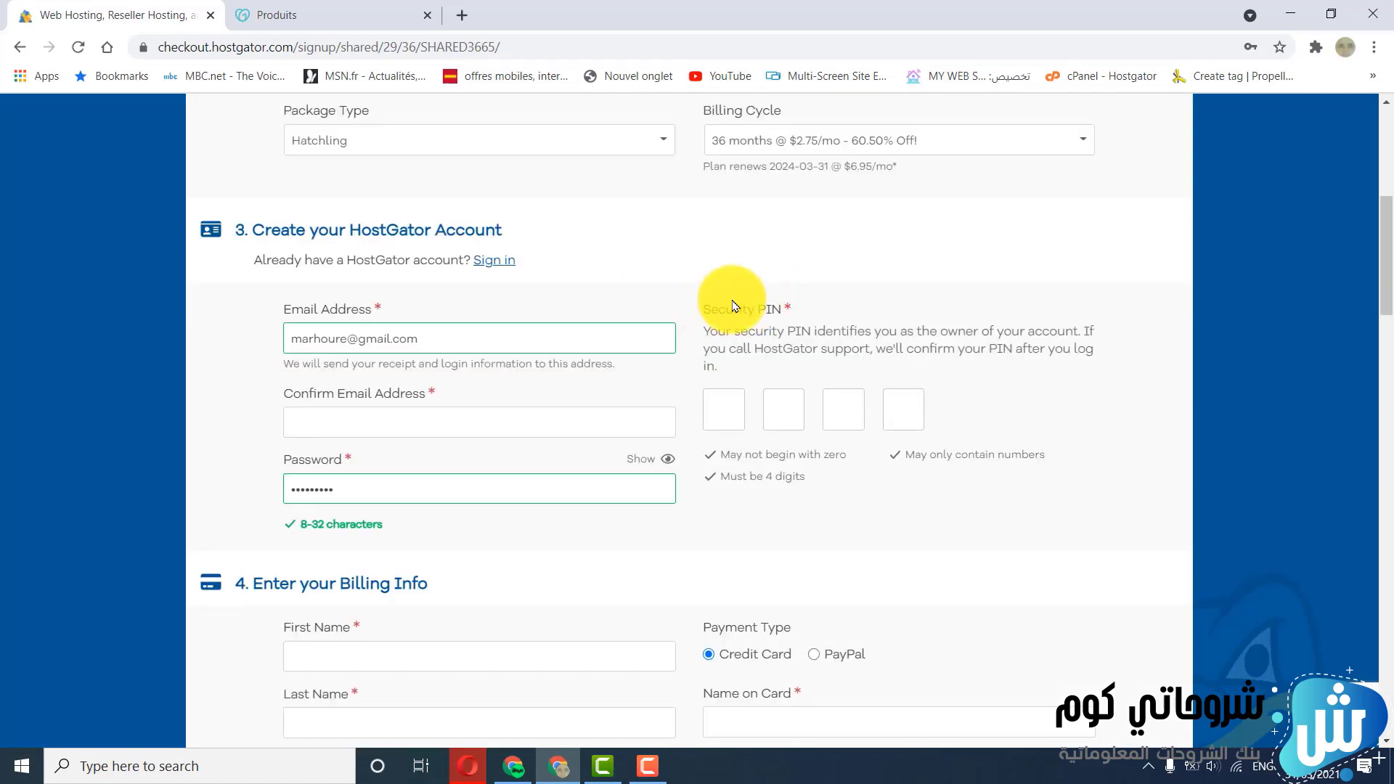
scroll(744, 300, up, 7)
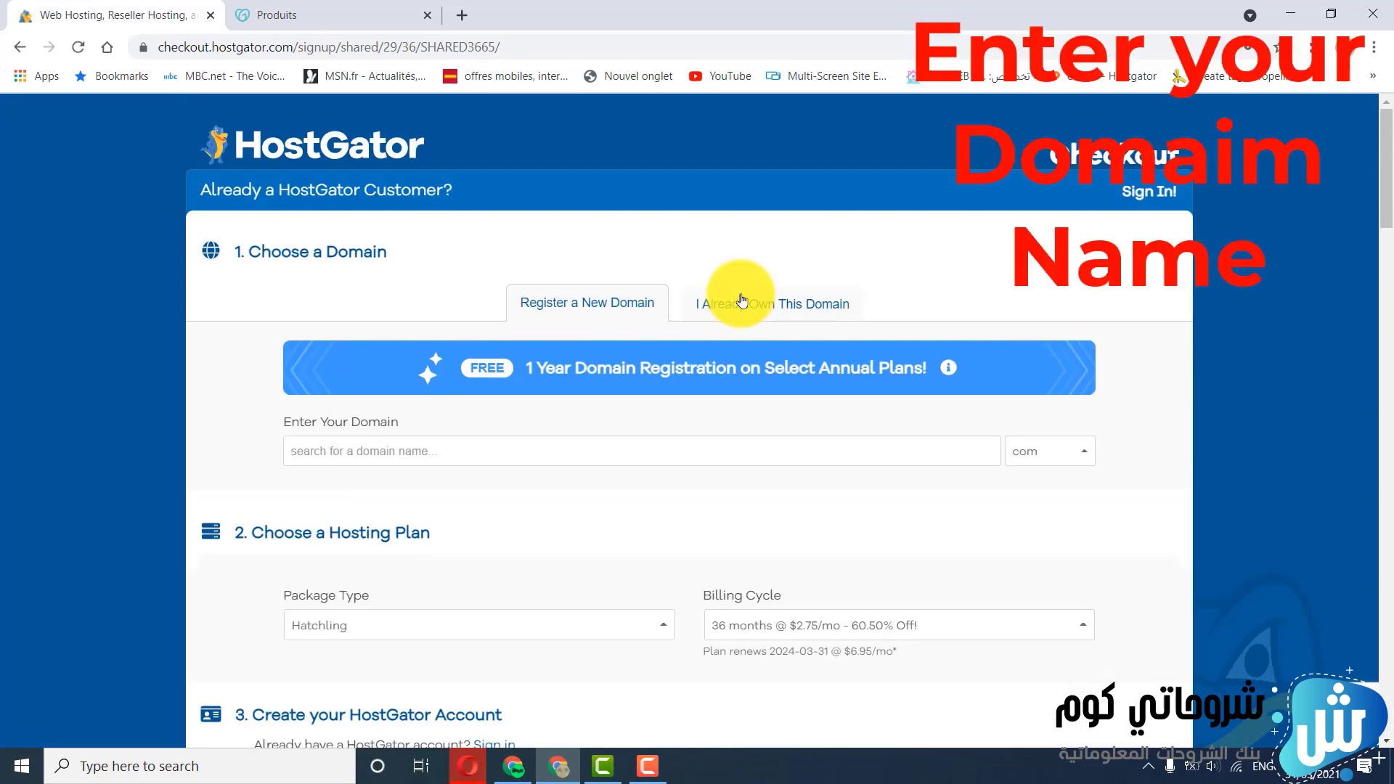
click(751, 313)
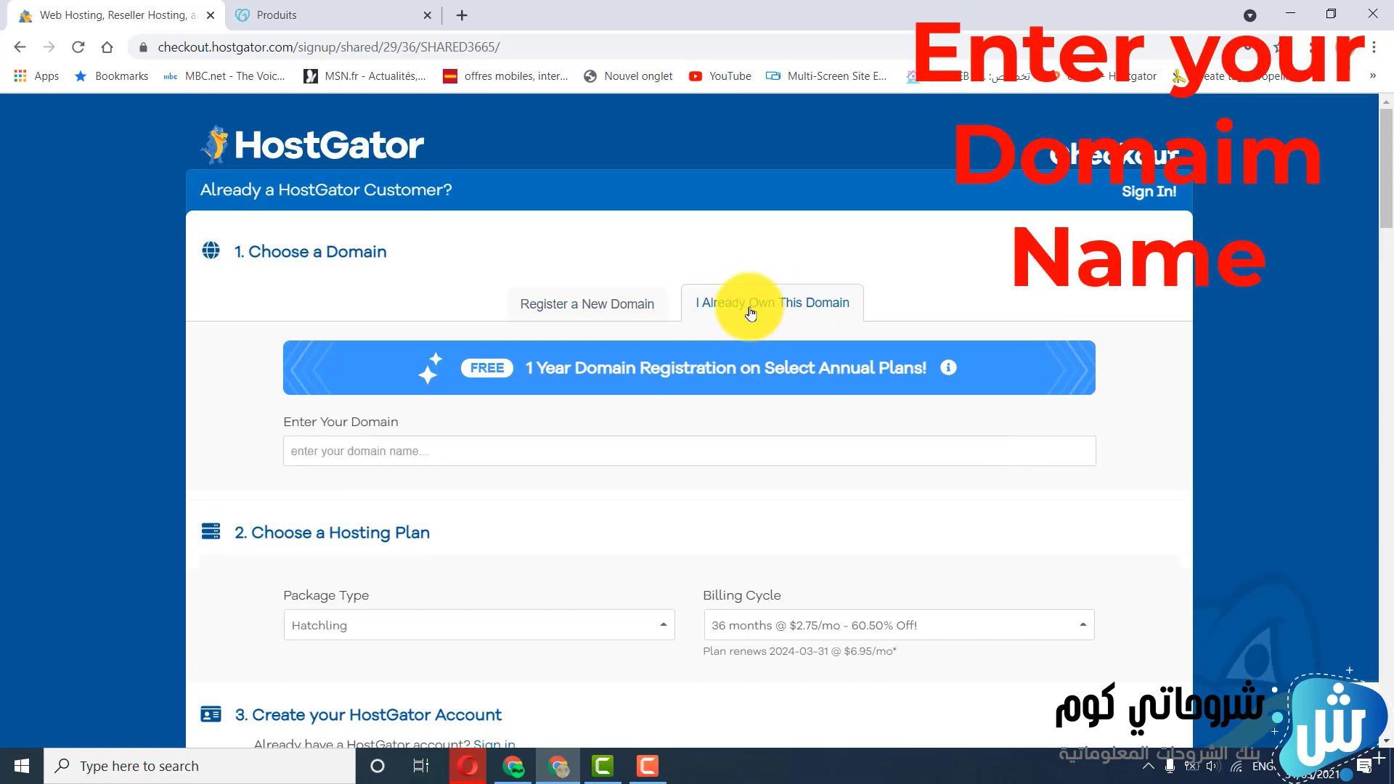
click(517, 450)
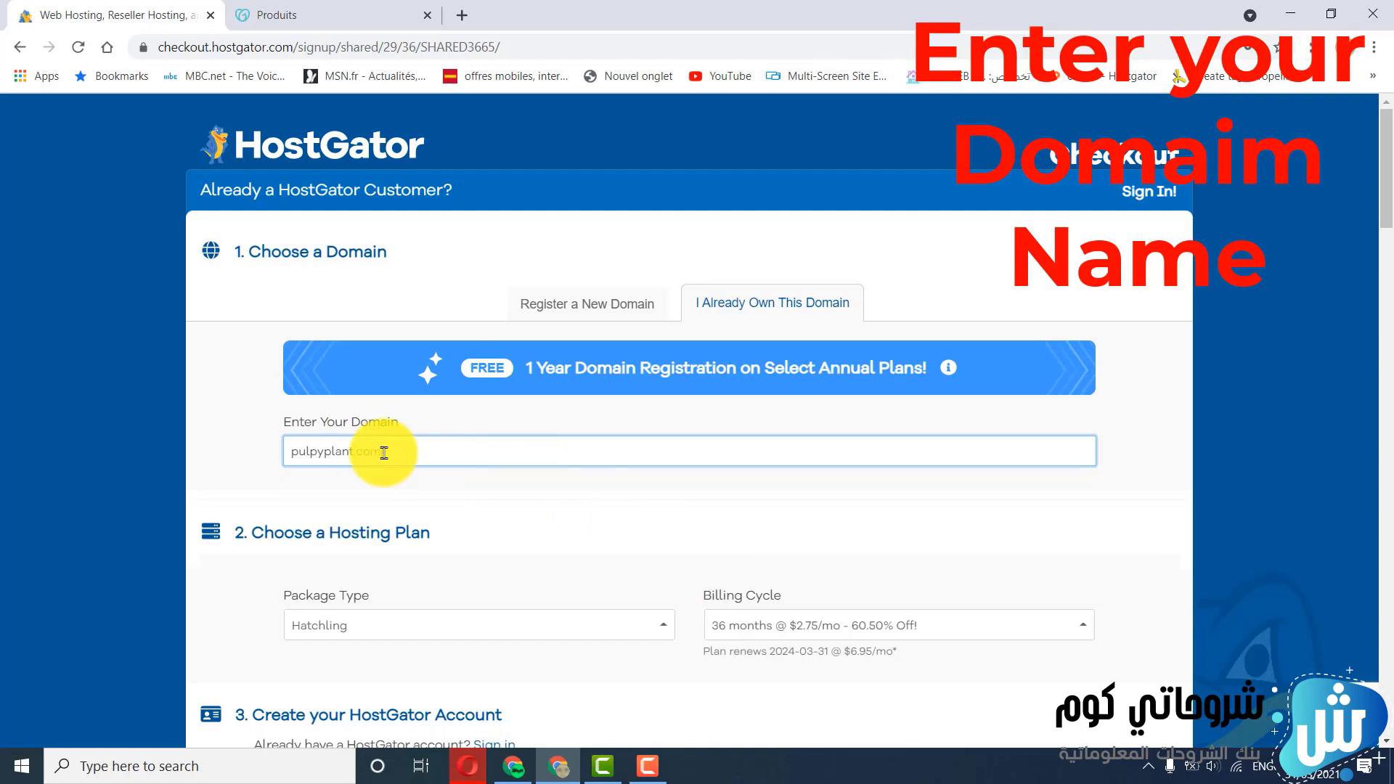
click(384, 491)
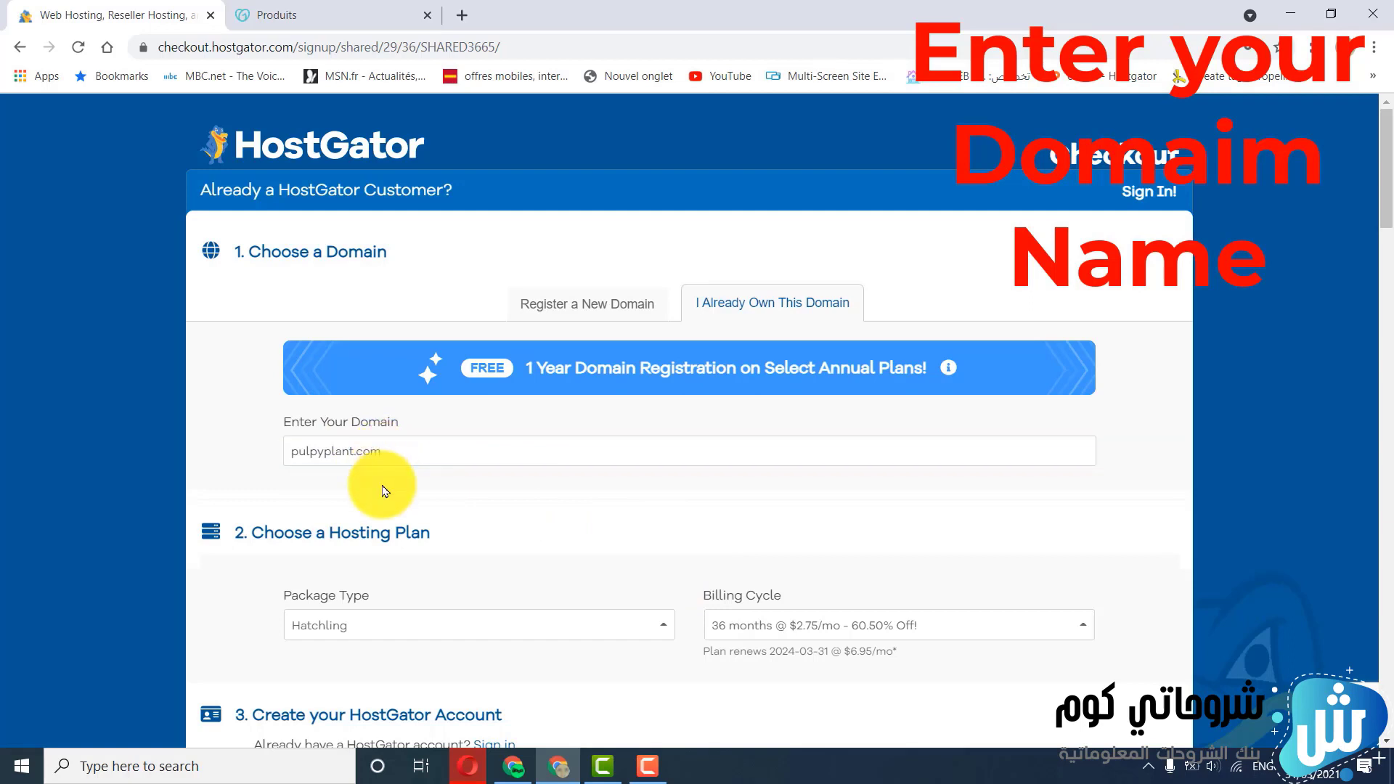
Set the Hatchling package's billing cycle to 1 month @ $10.95/mo
scroll(385, 493, down, 4)
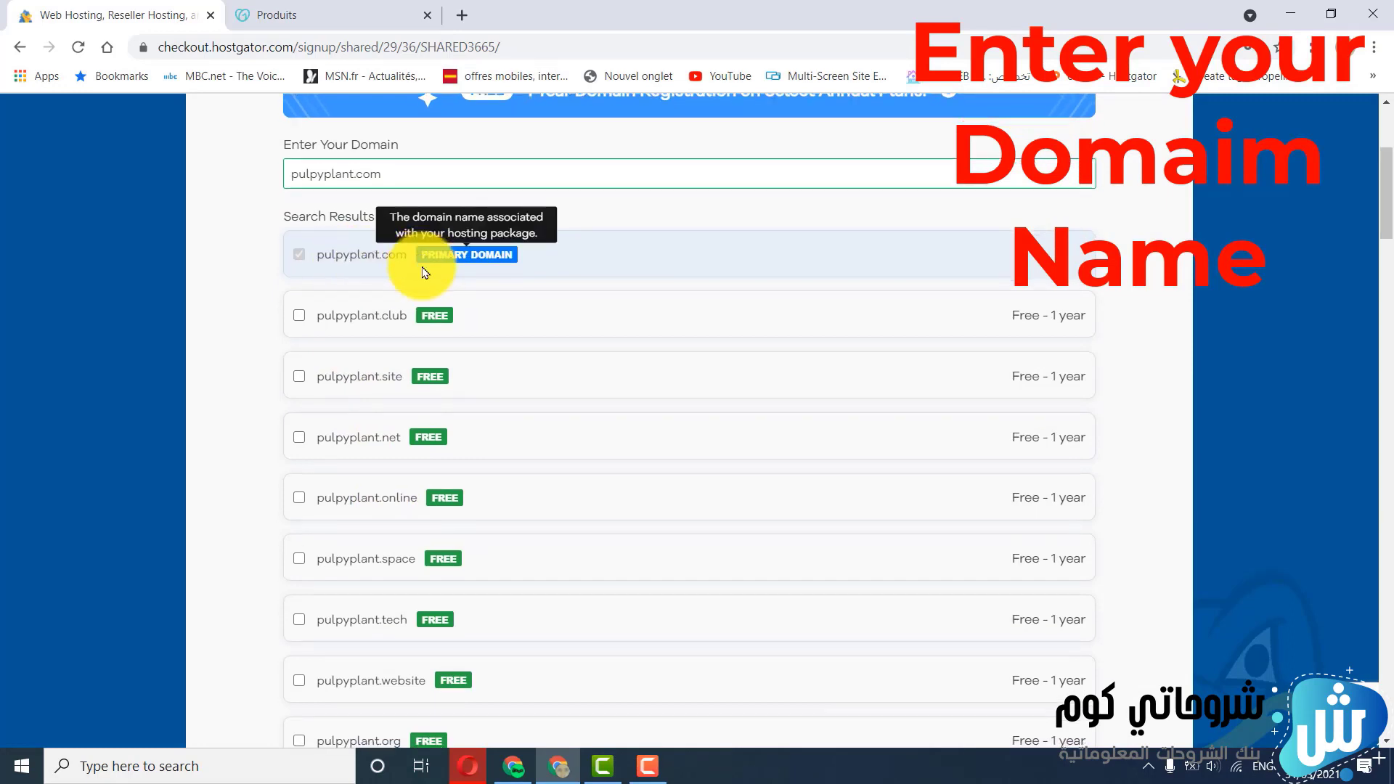
scroll(426, 275, down, 6)
scroll(426, 276, down, 3)
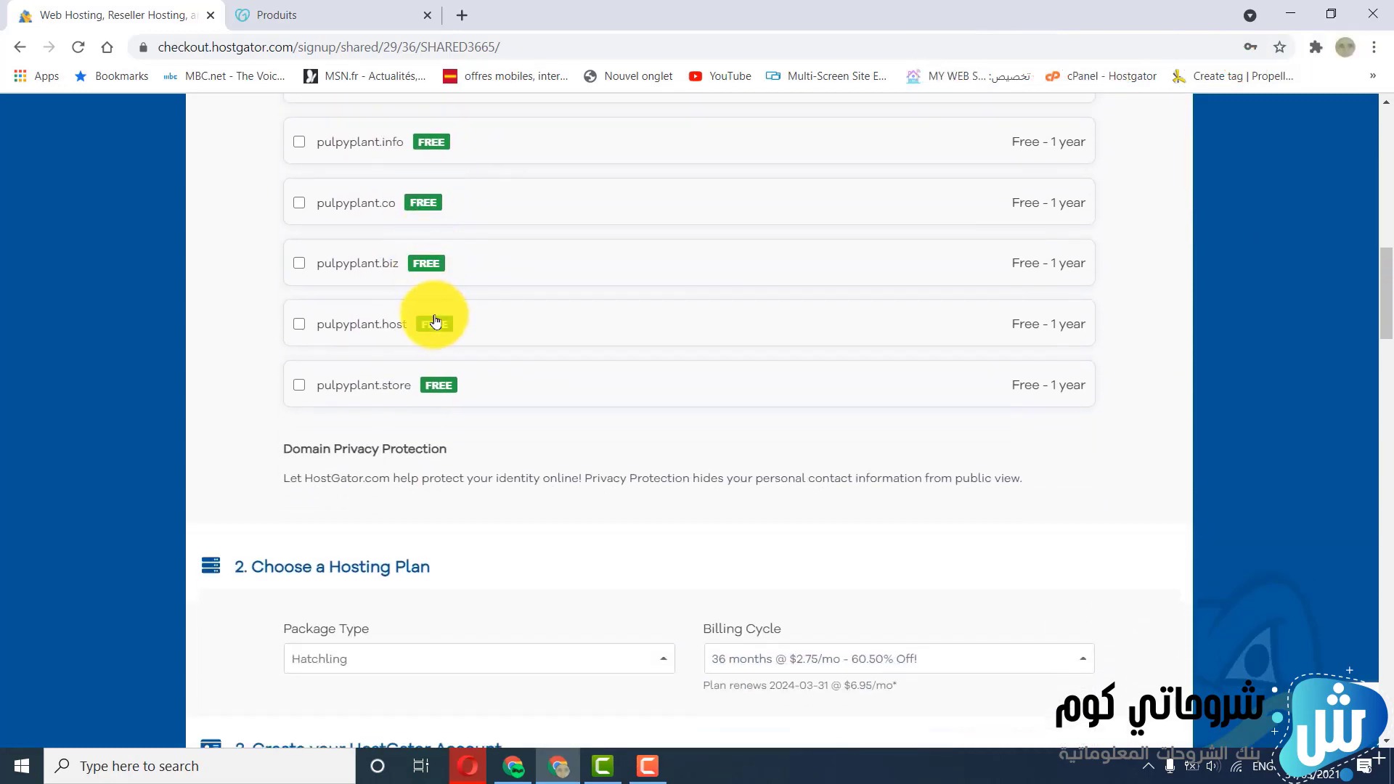
scroll(429, 290, down, 4)
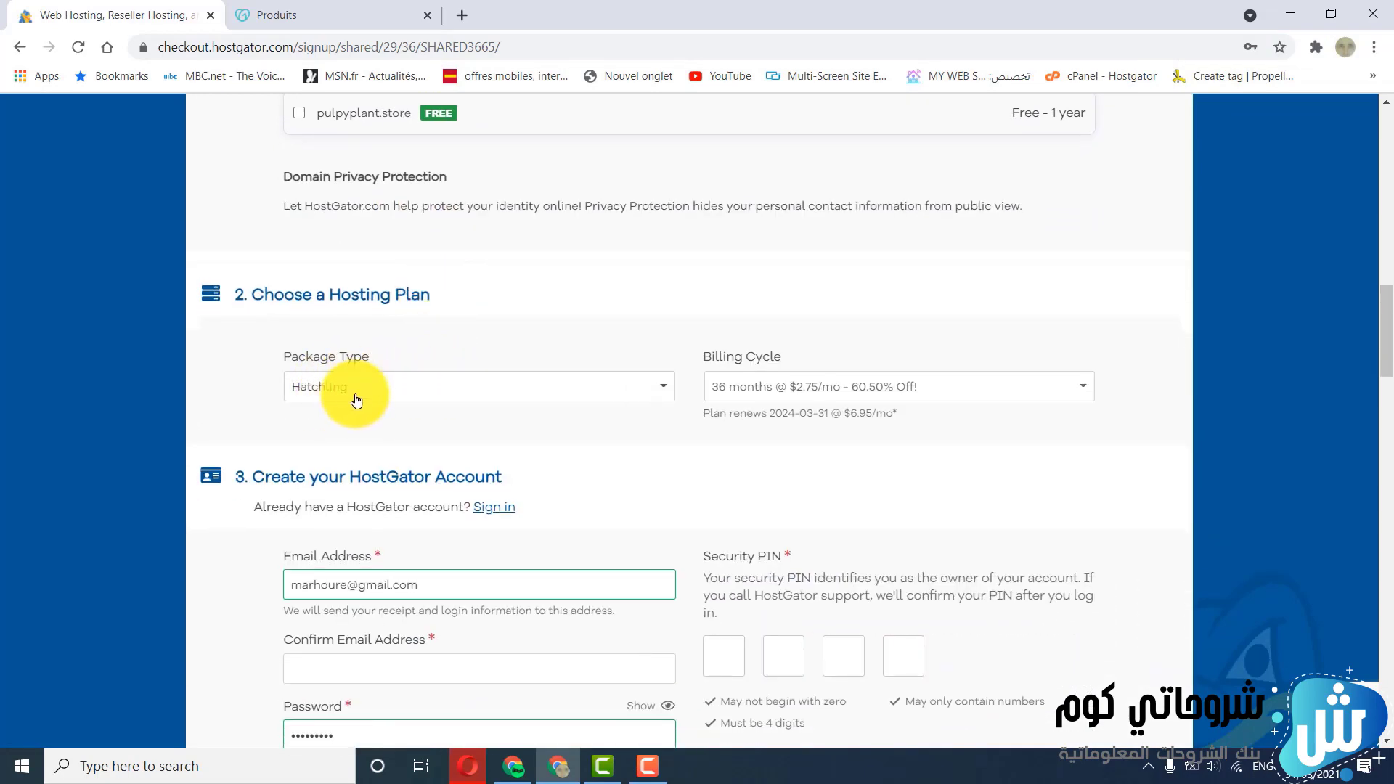
click(748, 385)
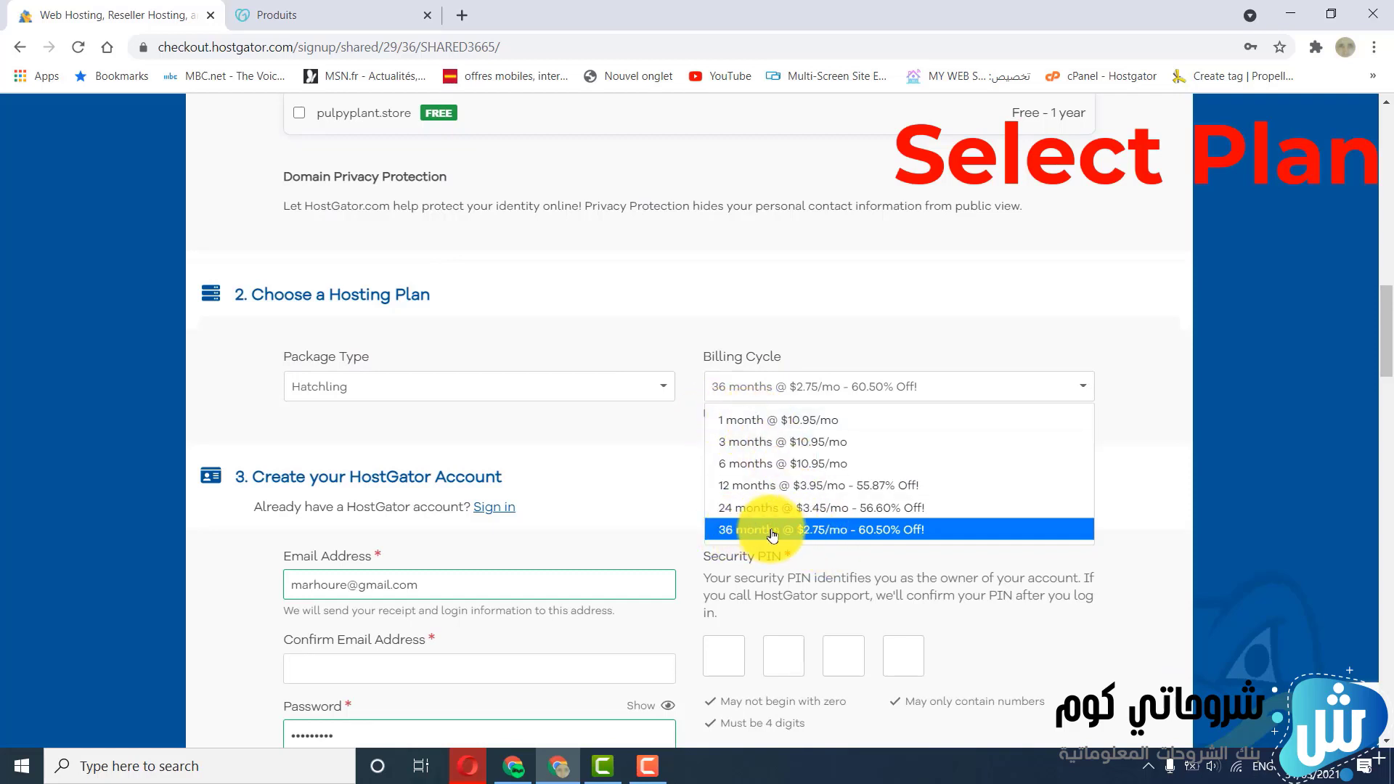
click(765, 423)
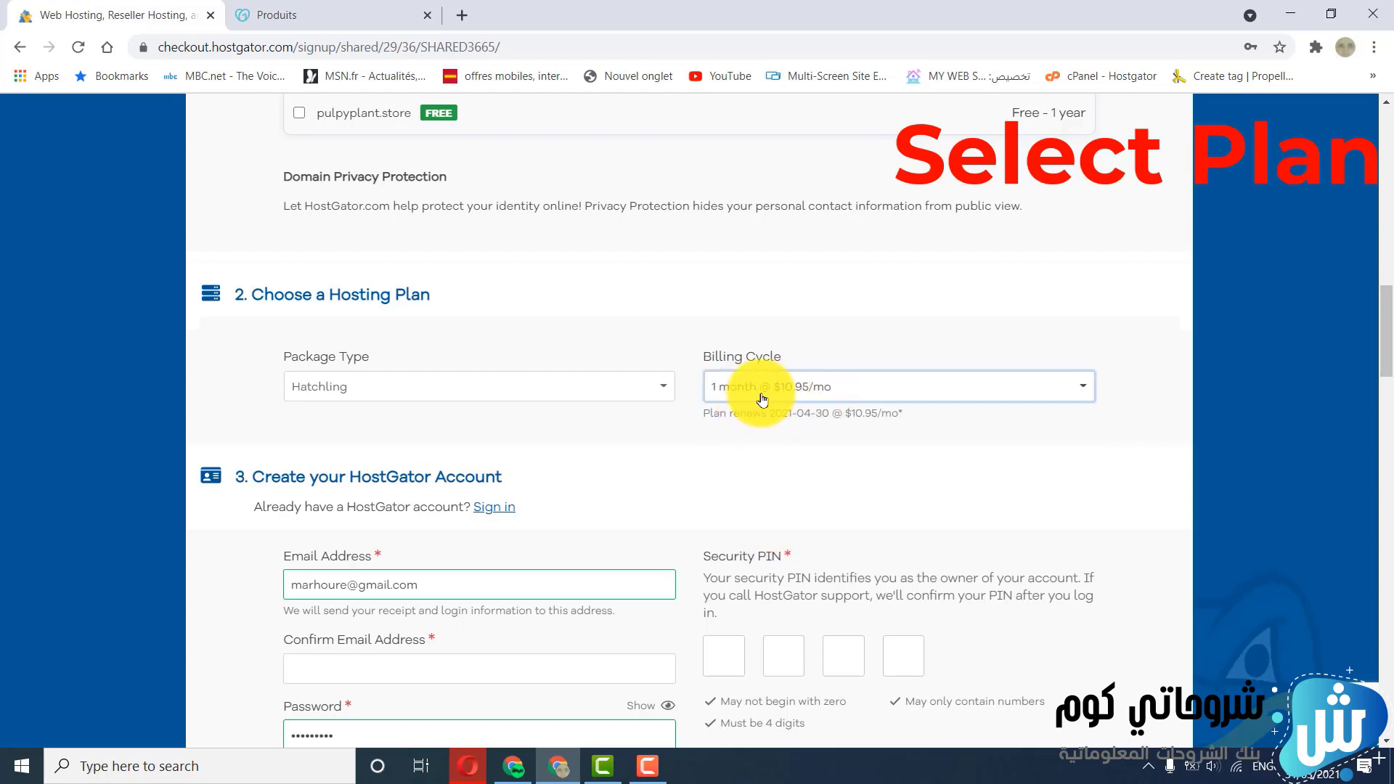
Replace the prefilled account e-mail address with the customer's own and repeat it as the confirmation e-mail
scroll(784, 399, down, 3)
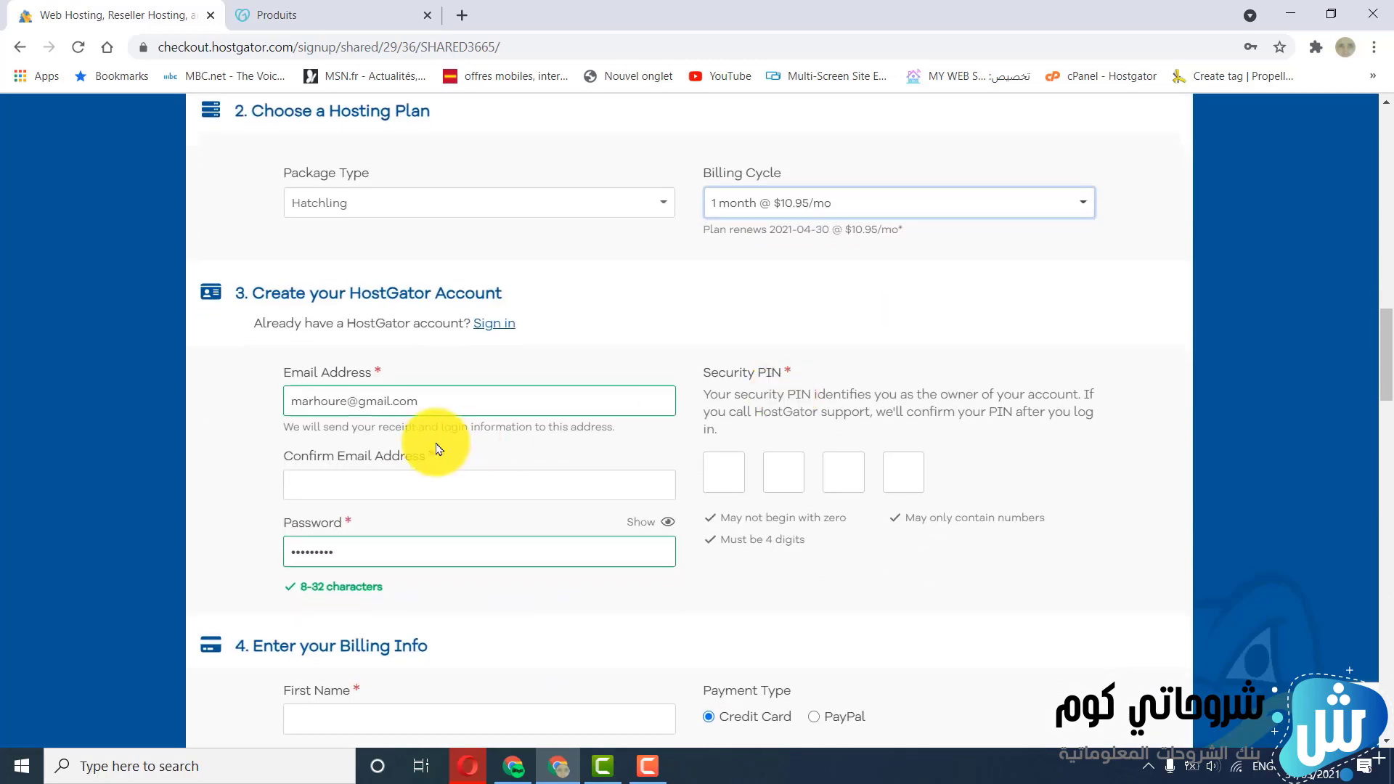
click(345, 405)
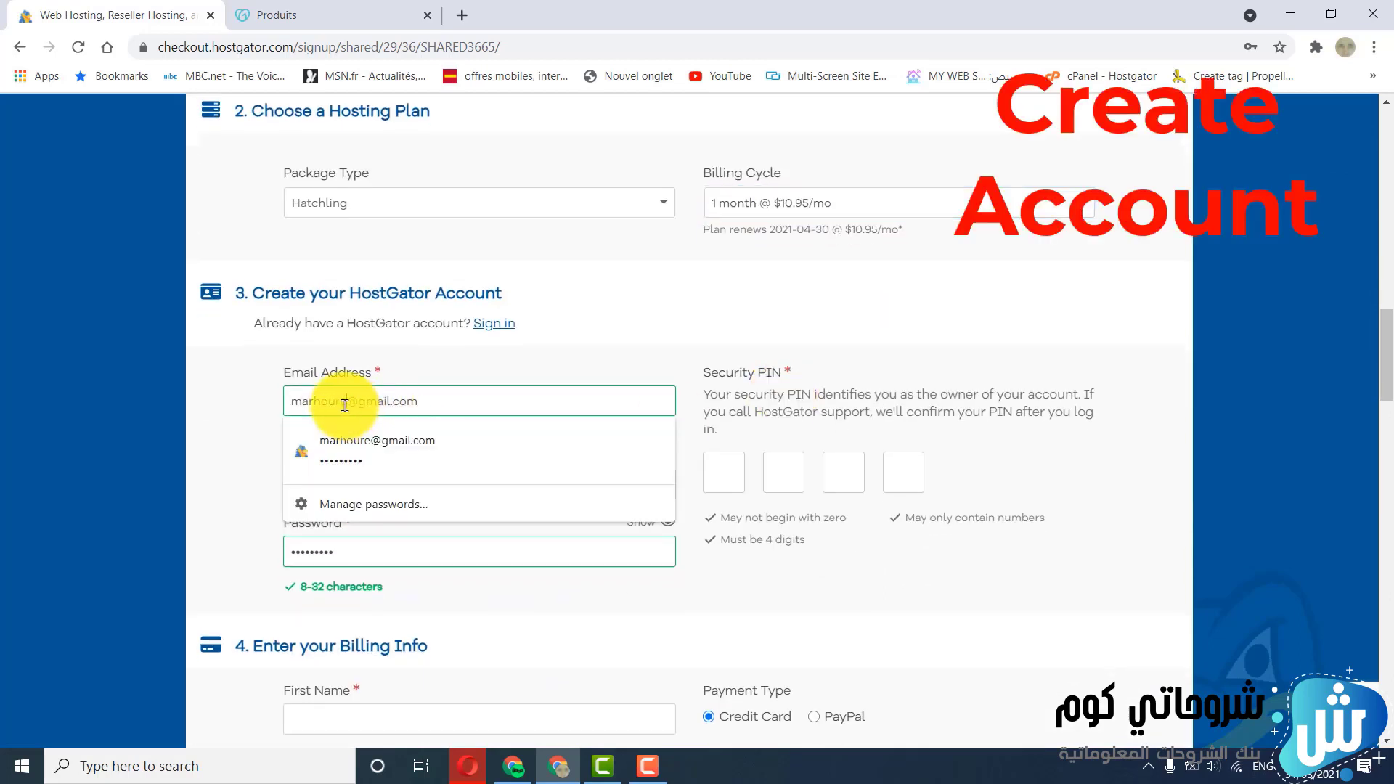
drag(346, 405, 262, 419)
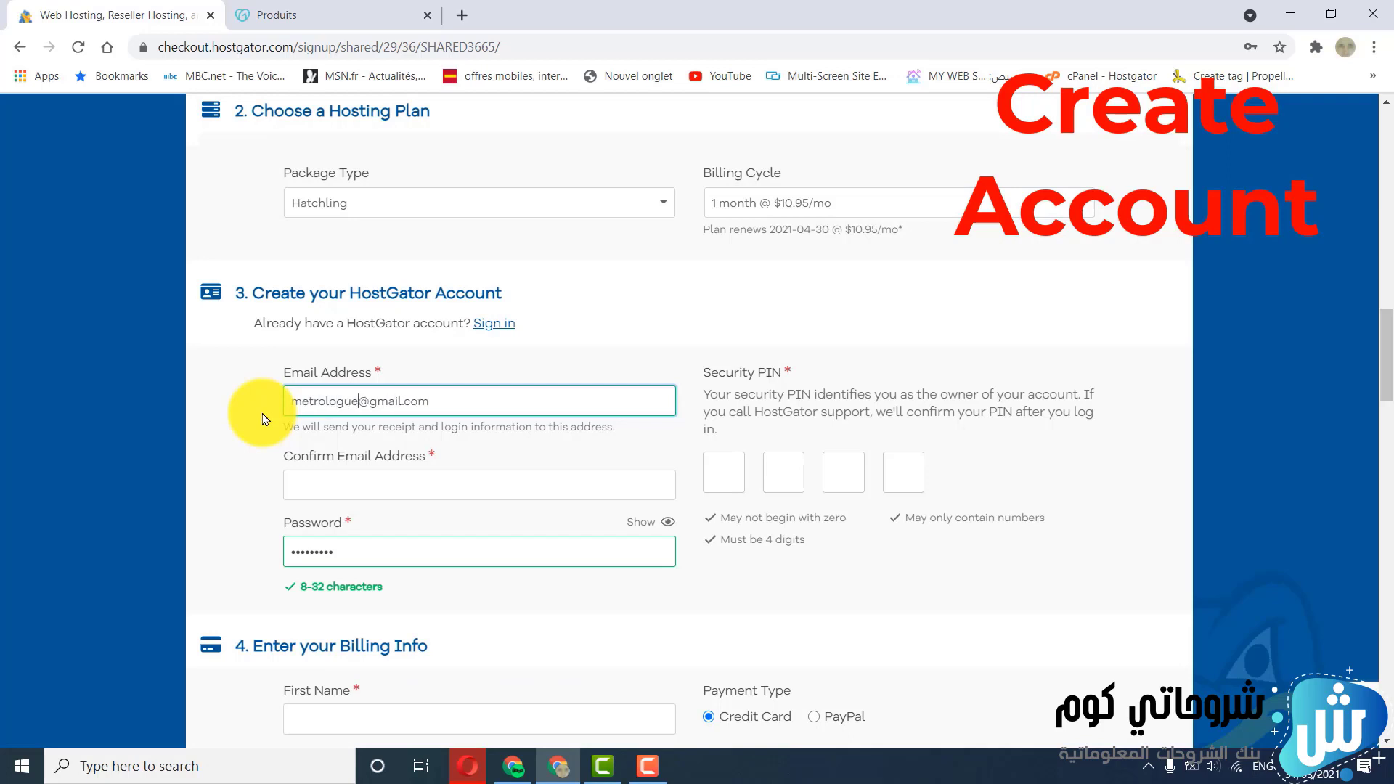
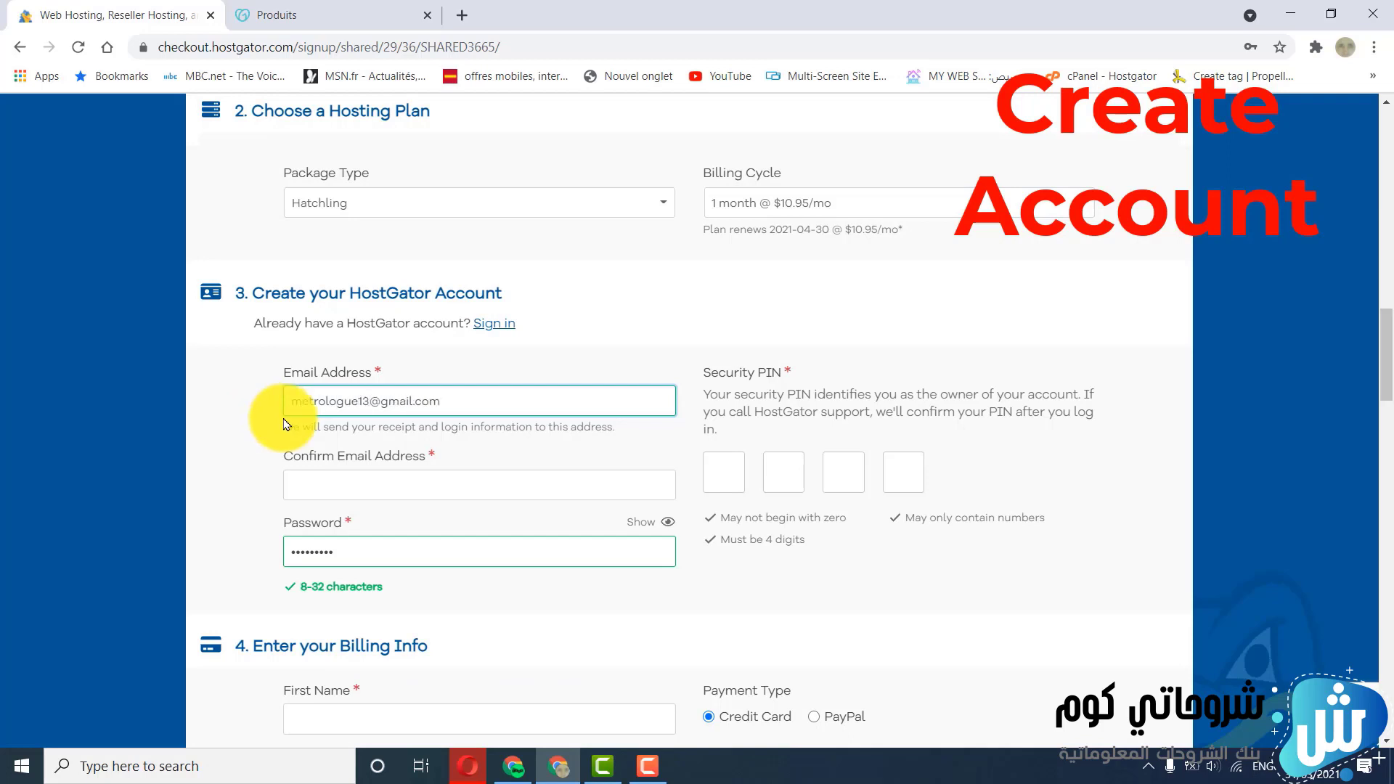
click(340, 481)
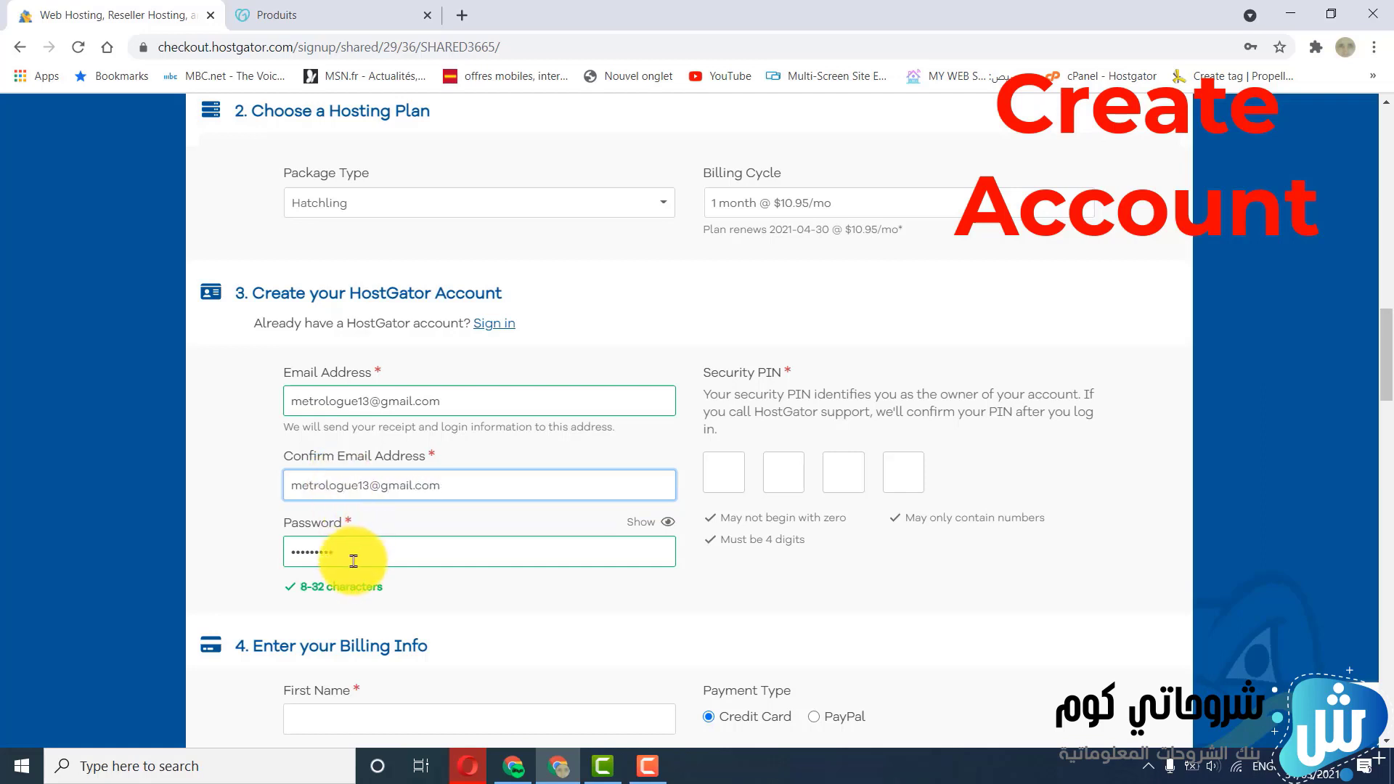
Enter a new account password and a four-digit security PIN for the HostGator account
drag(340, 558, 271, 558)
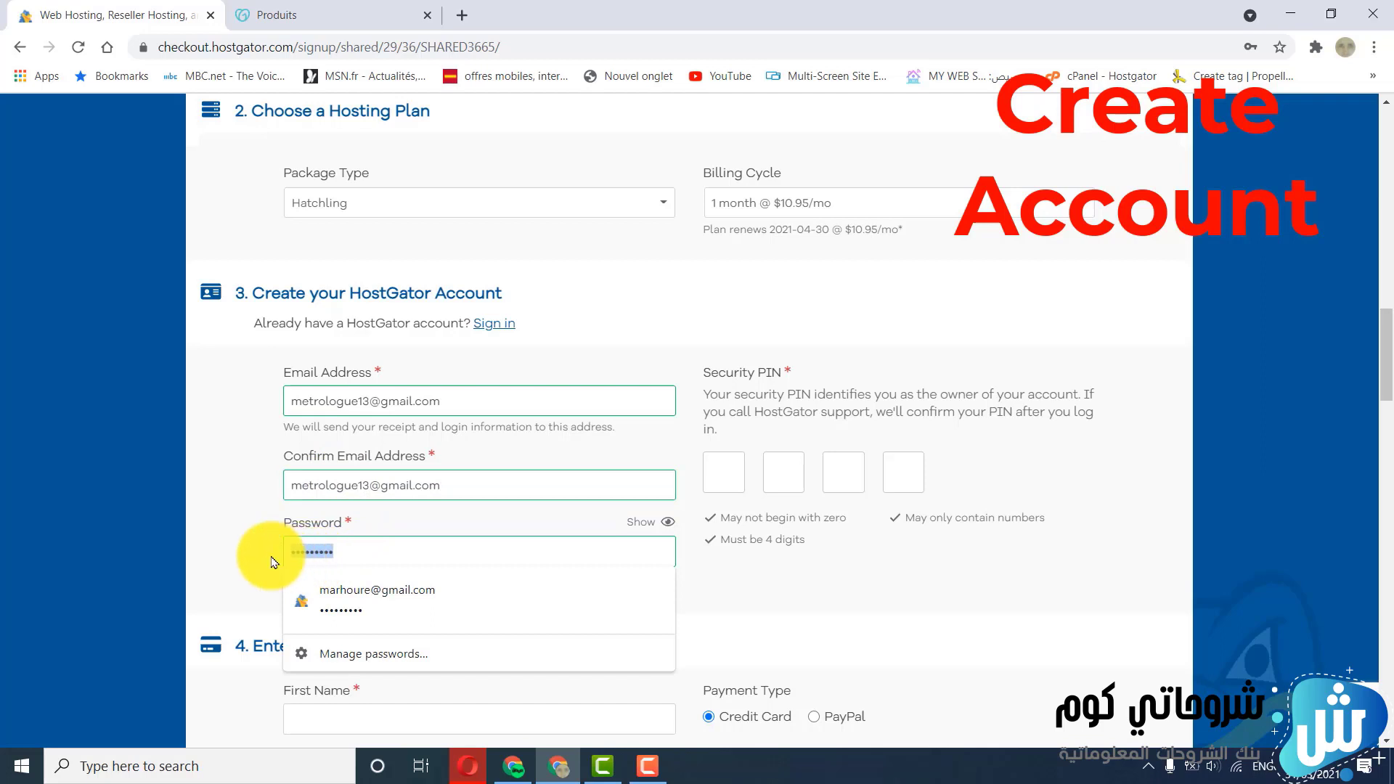
text(•••)
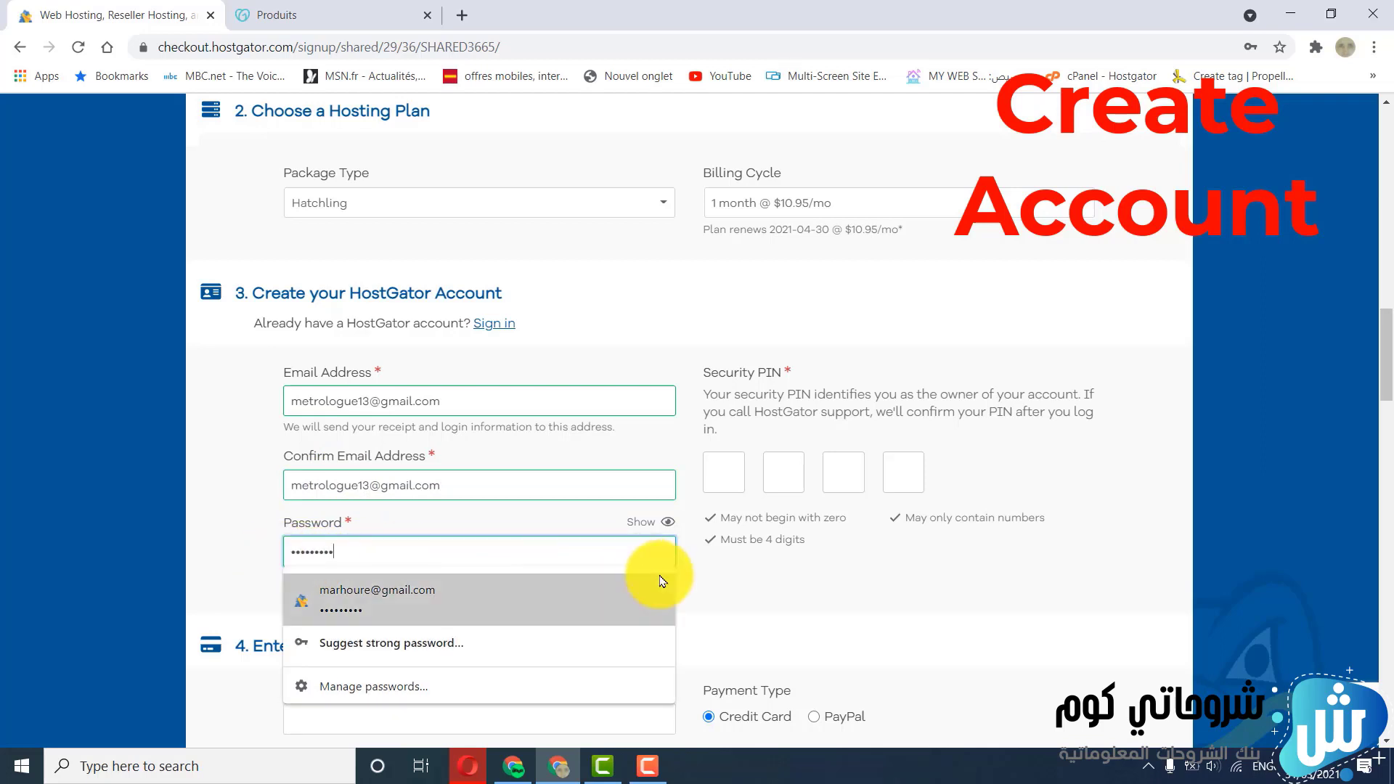
click(729, 580)
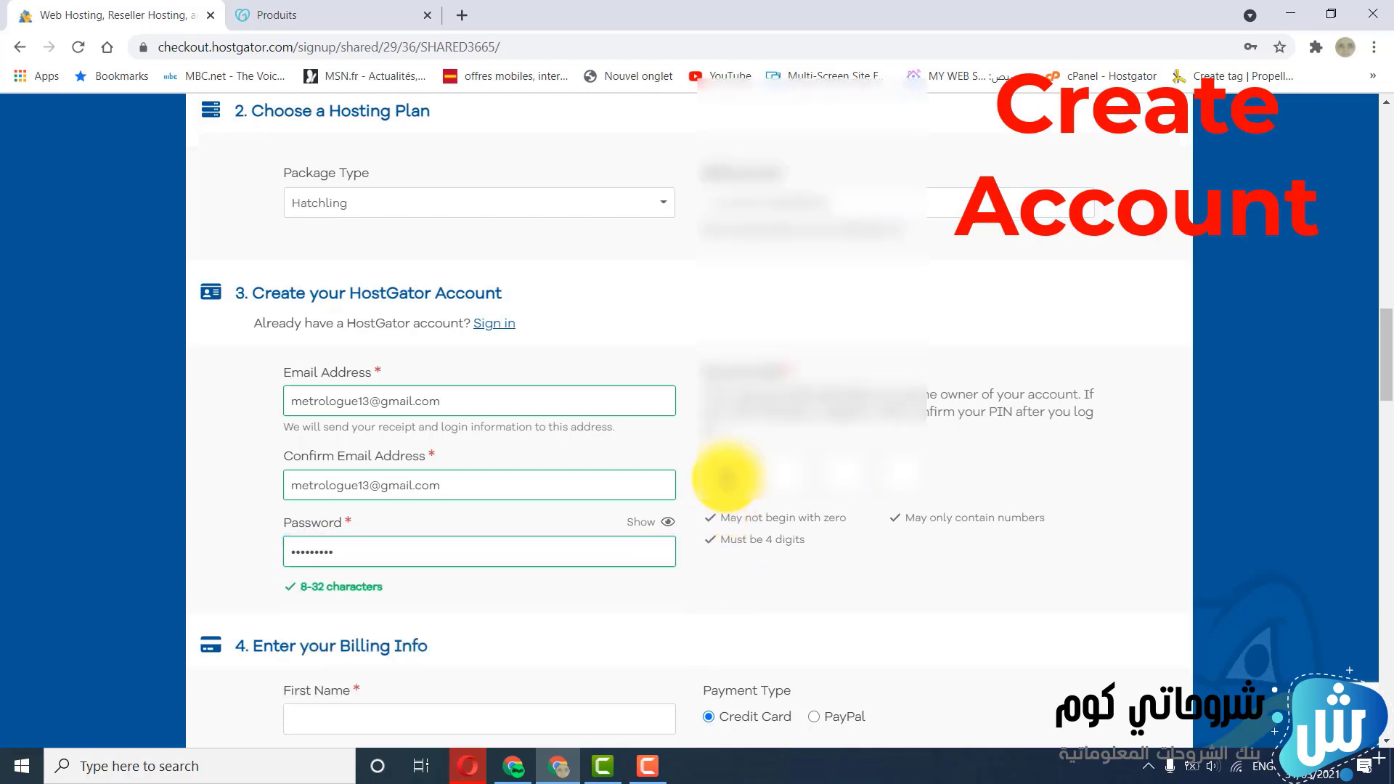
click(728, 478)
text(•)
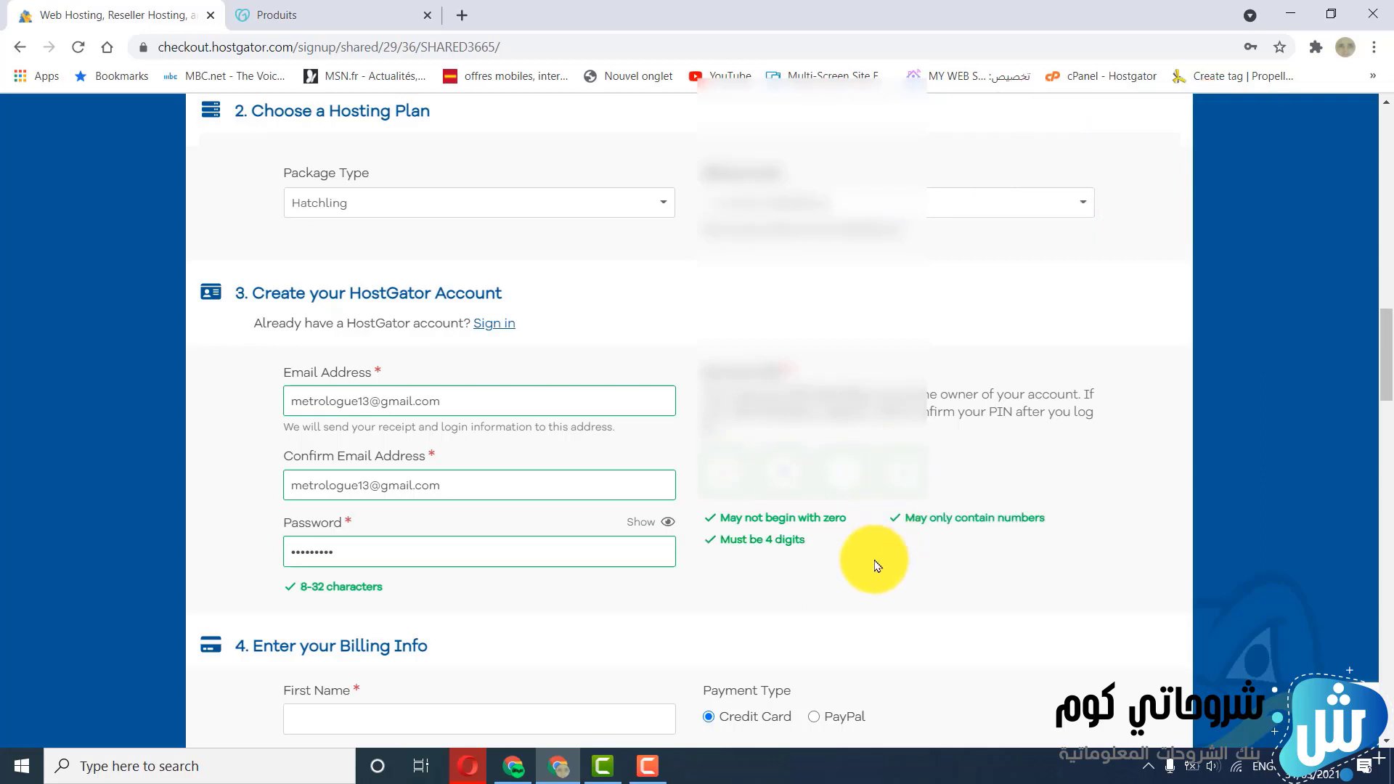
Fill in the billing name, phone number and address from the browser's saved address entry
scroll(877, 566, down, 6)
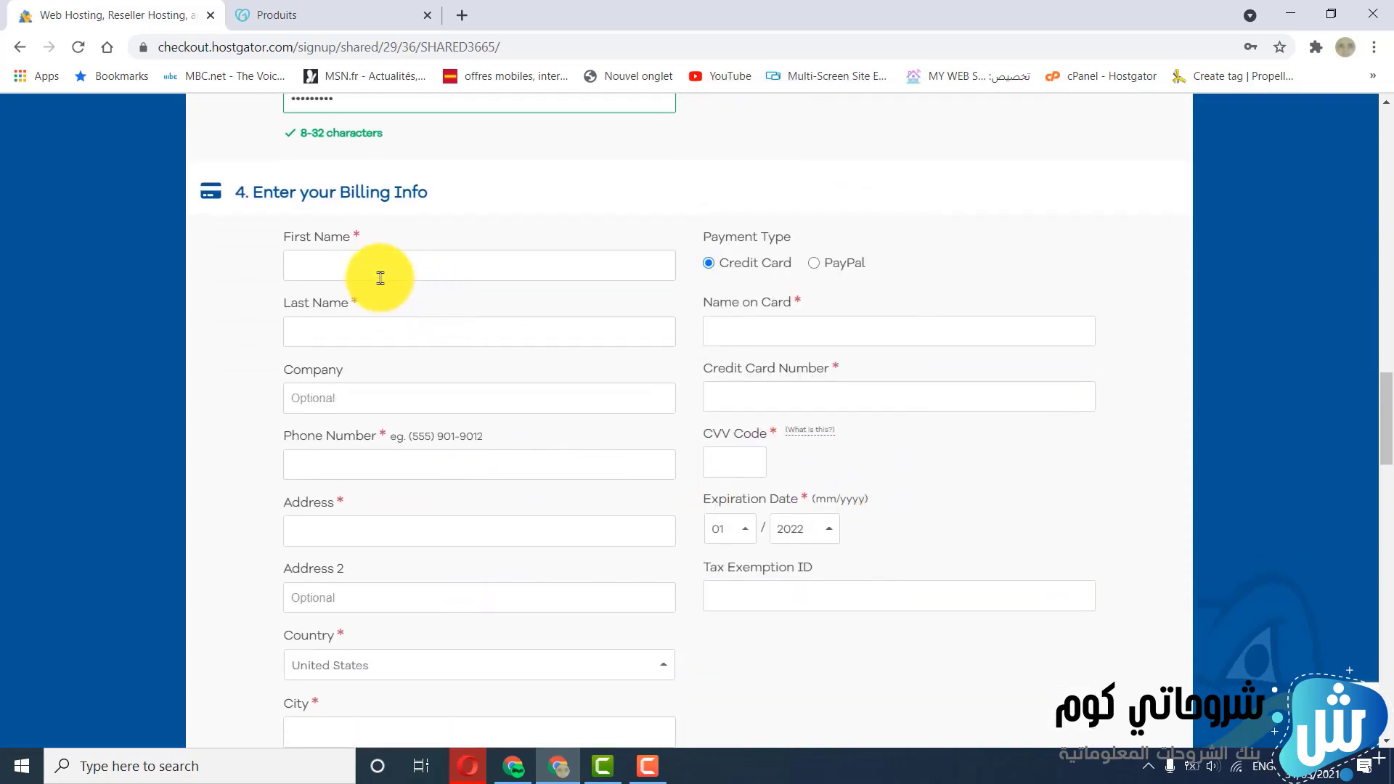
click(357, 269)
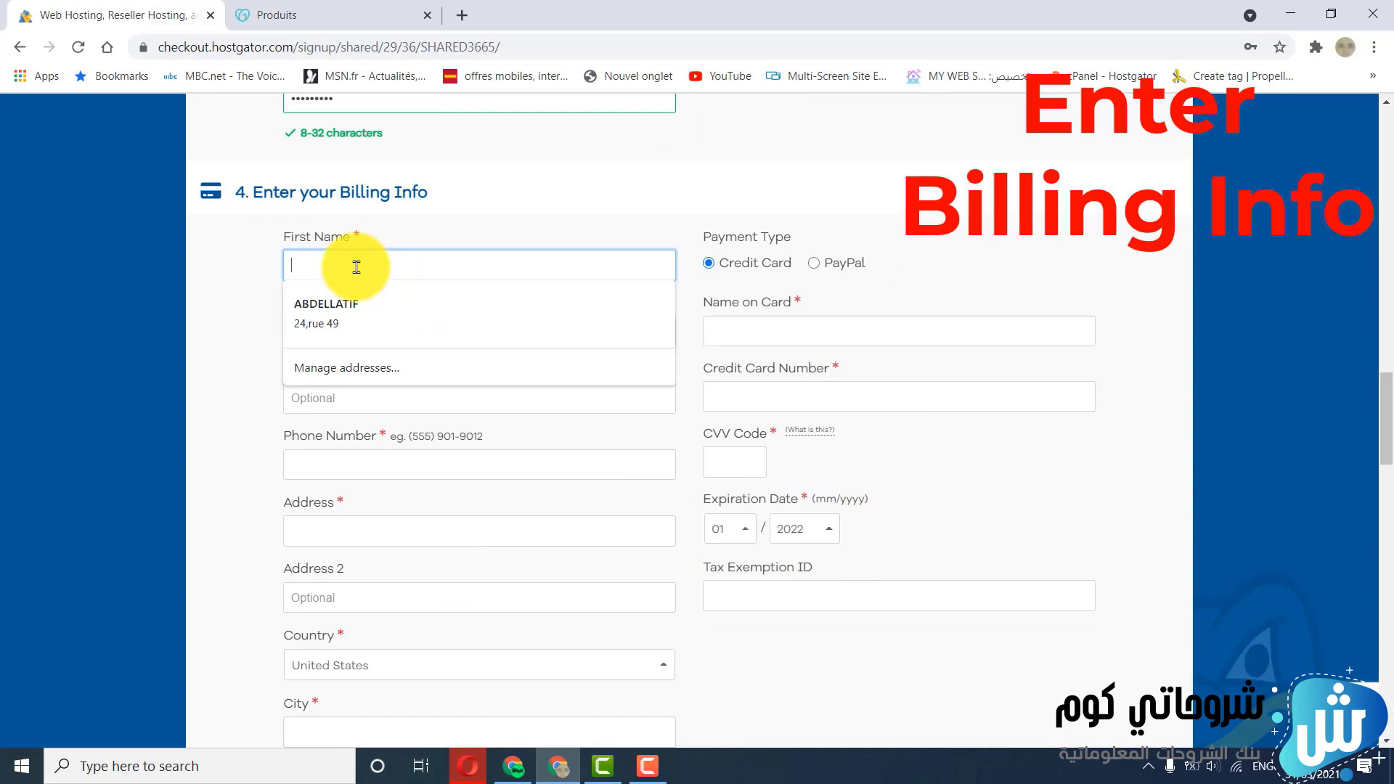
click(317, 311)
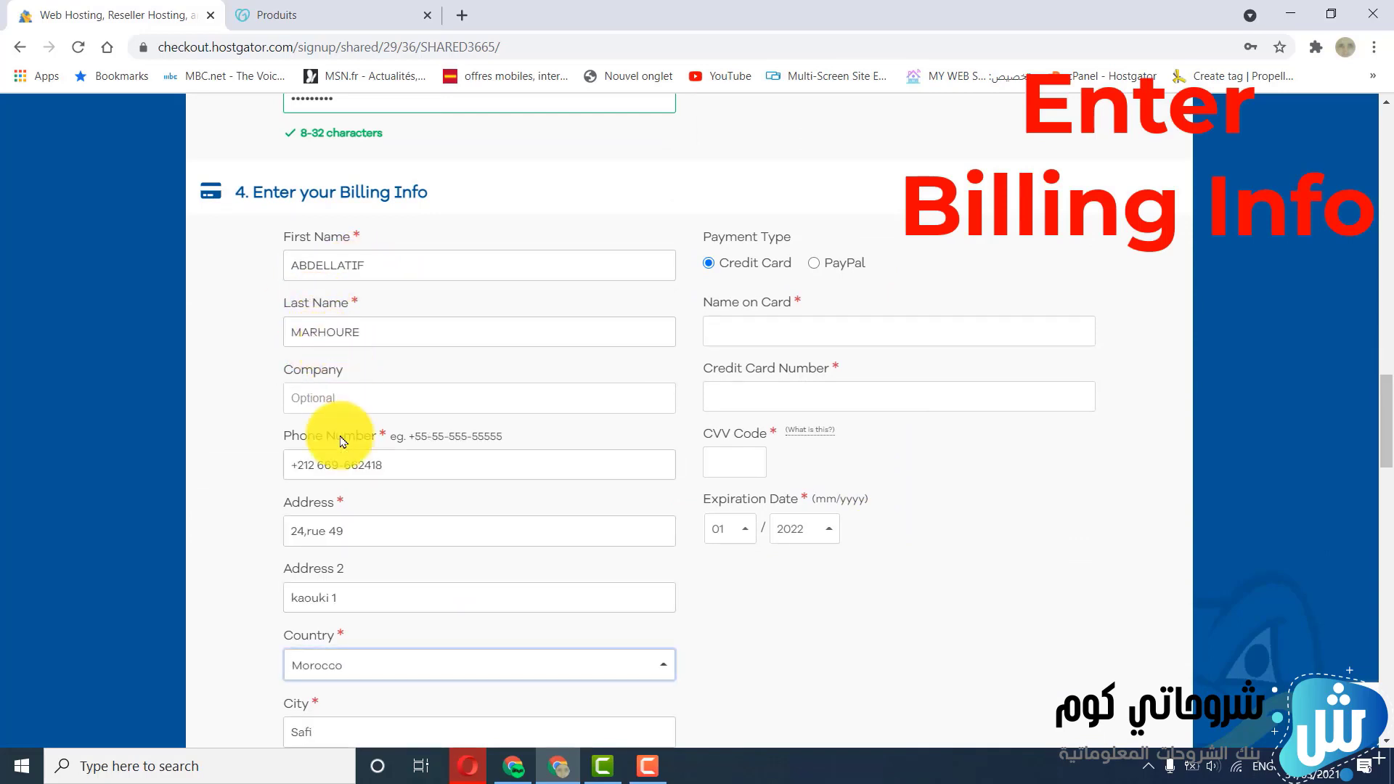
Review the filled-in billing address and set the payment type to PayPal
scroll(341, 494, down, 5)
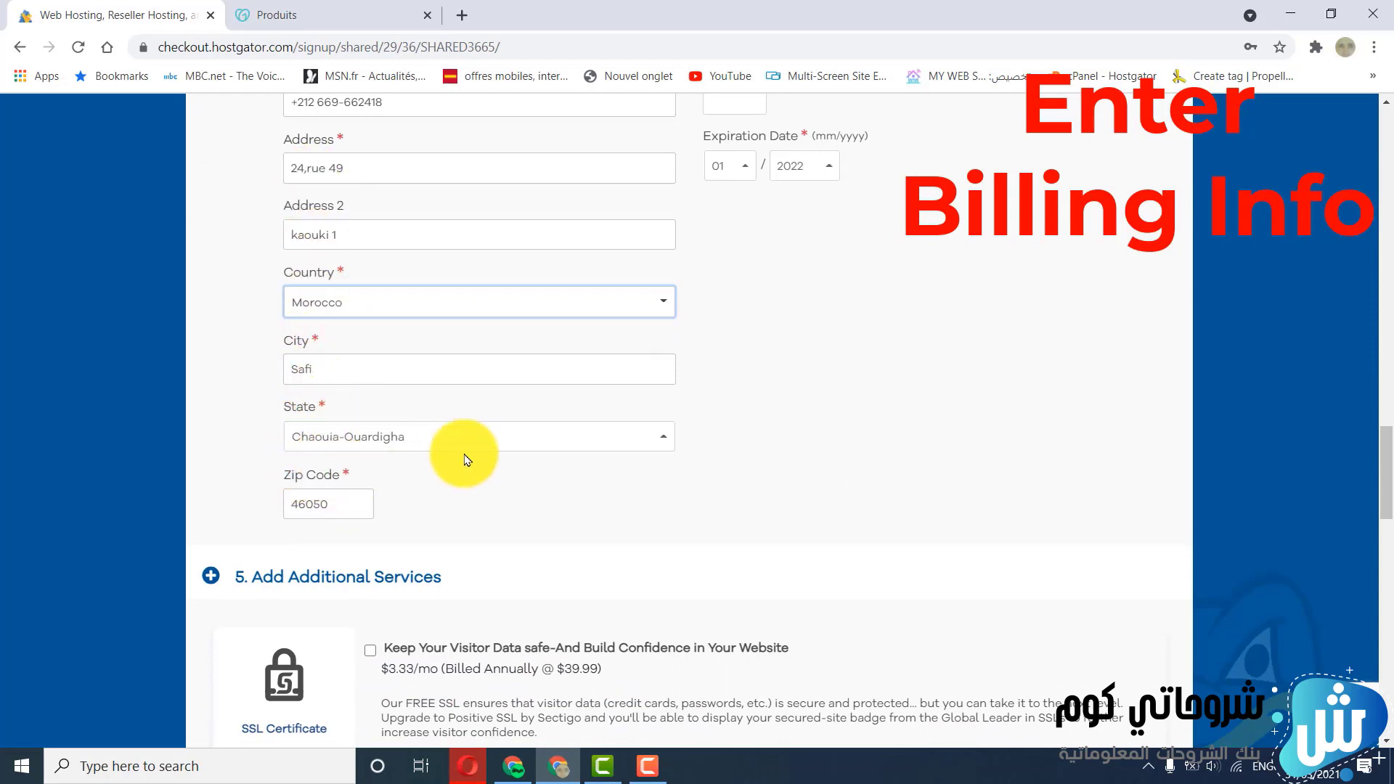
scroll(467, 460, up, 5)
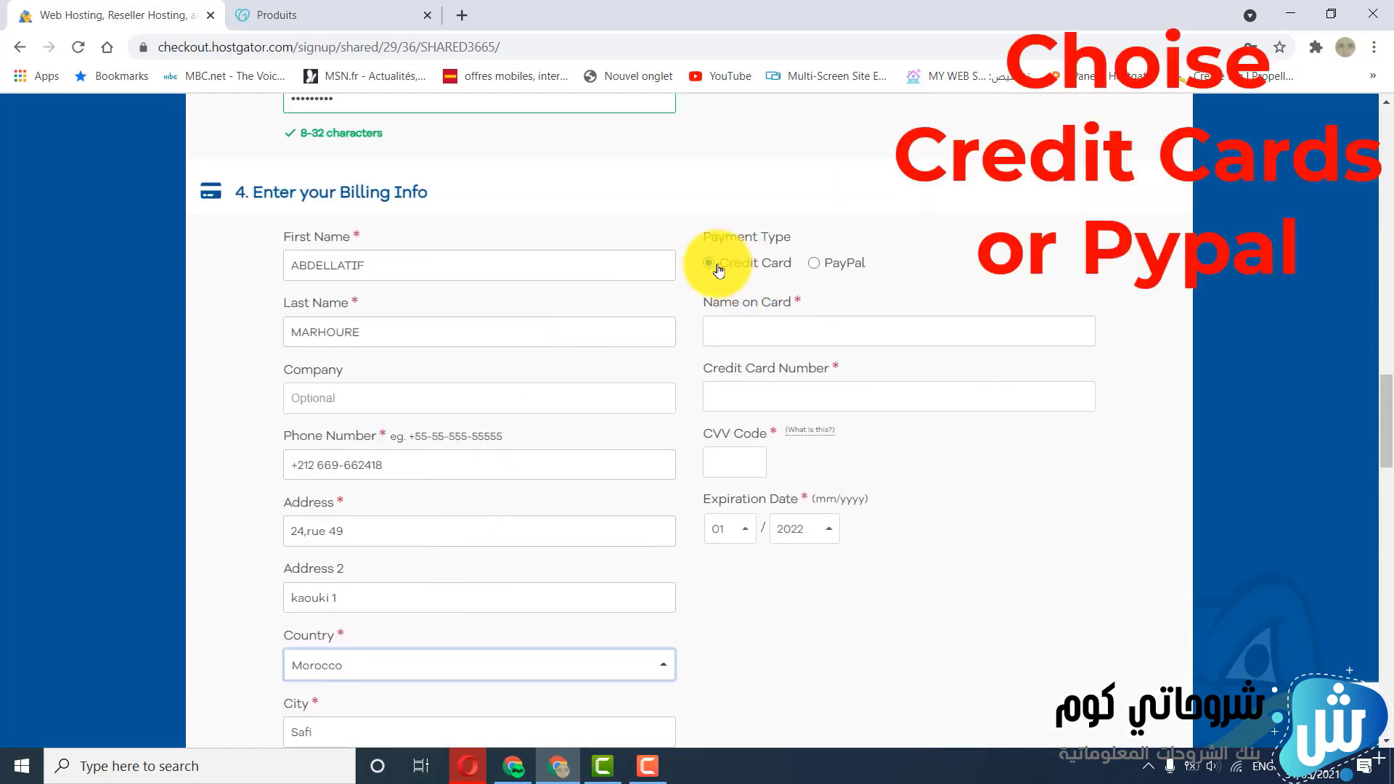
click(814, 265)
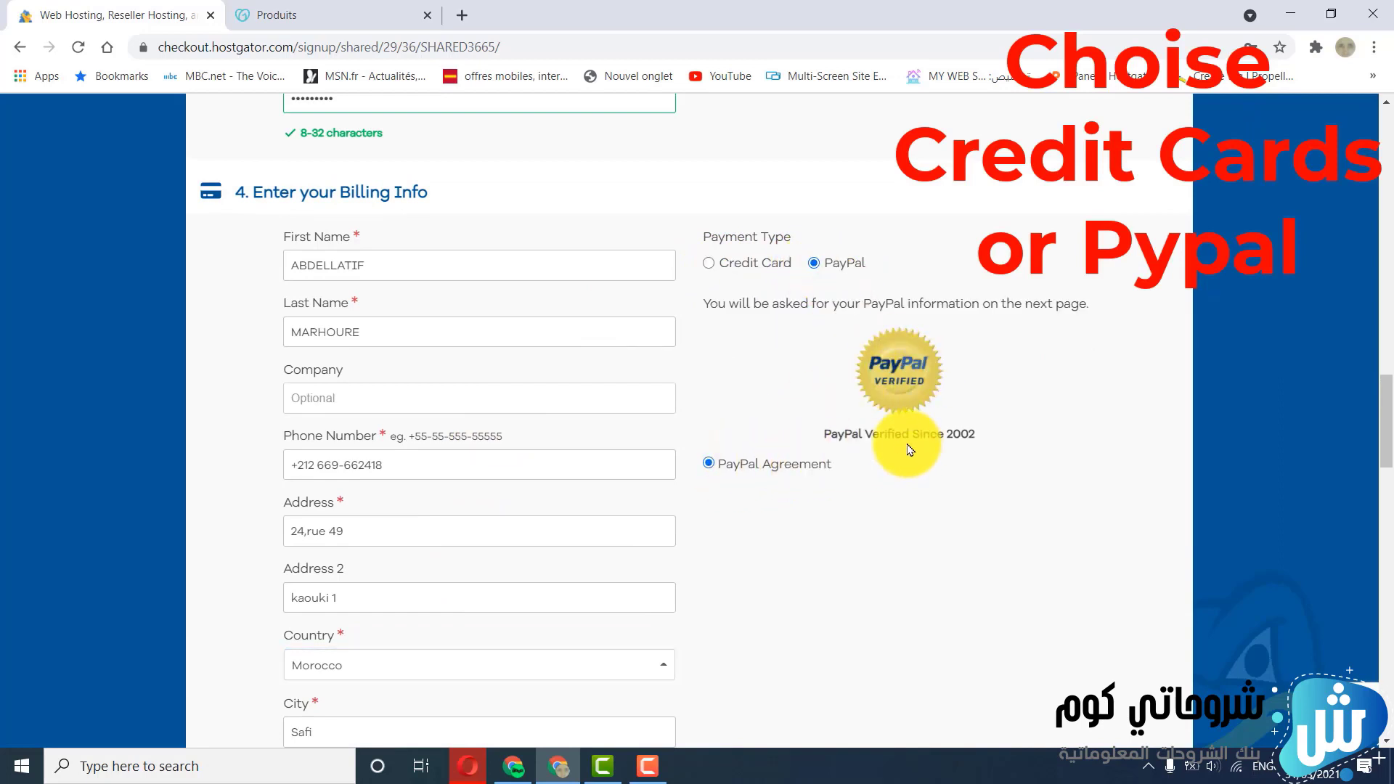
Remove the SiteLock Essentials and CodeGuard site backup add-ons from the additional services
scroll(904, 445, down, 6)
scroll(886, 443, down, 5)
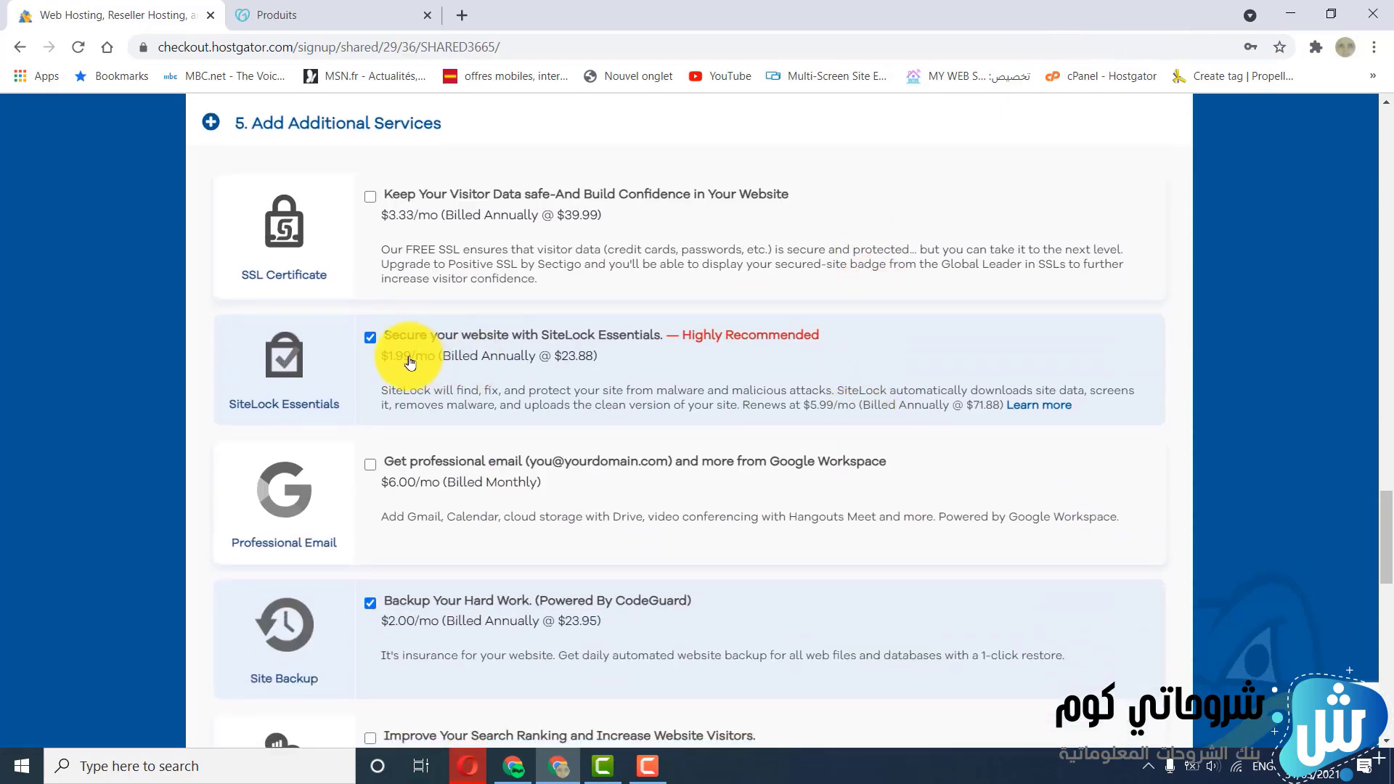
click(371, 343)
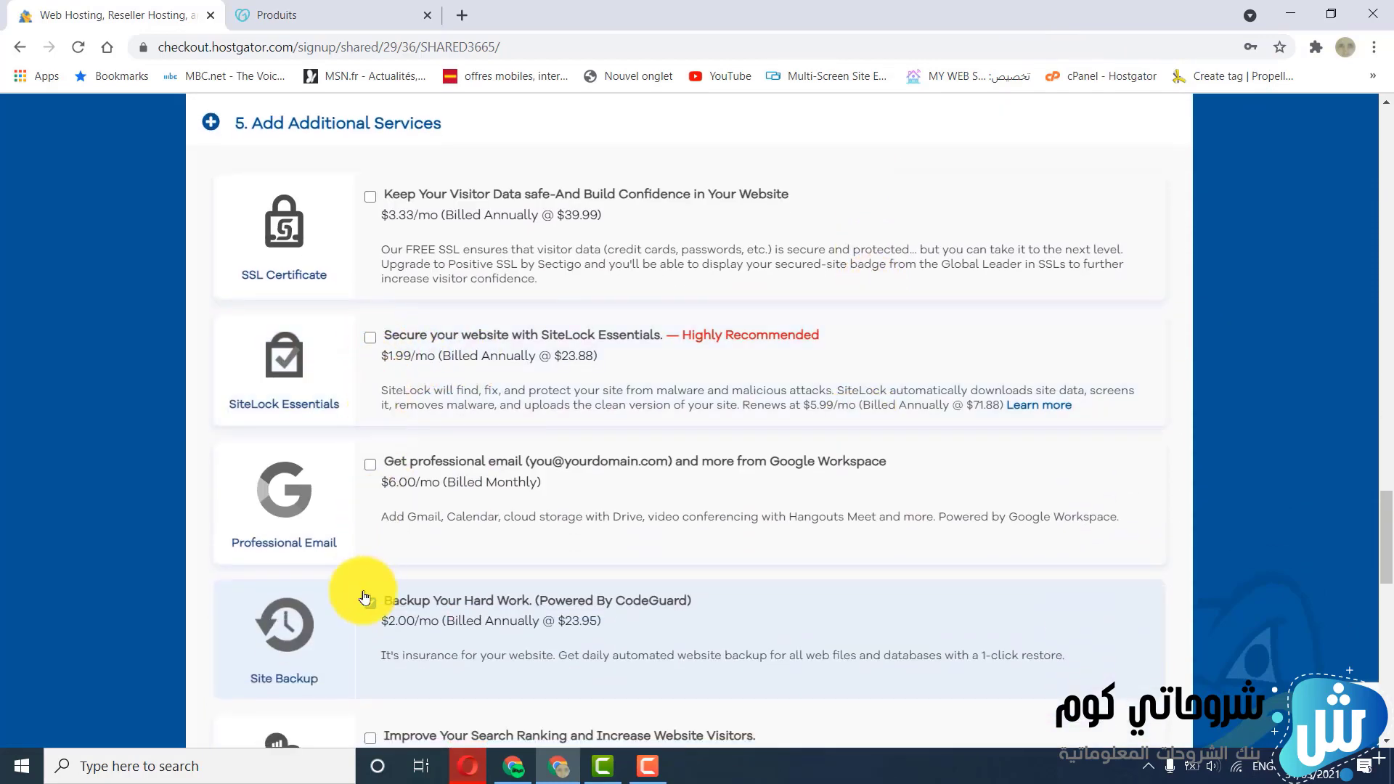
click(371, 607)
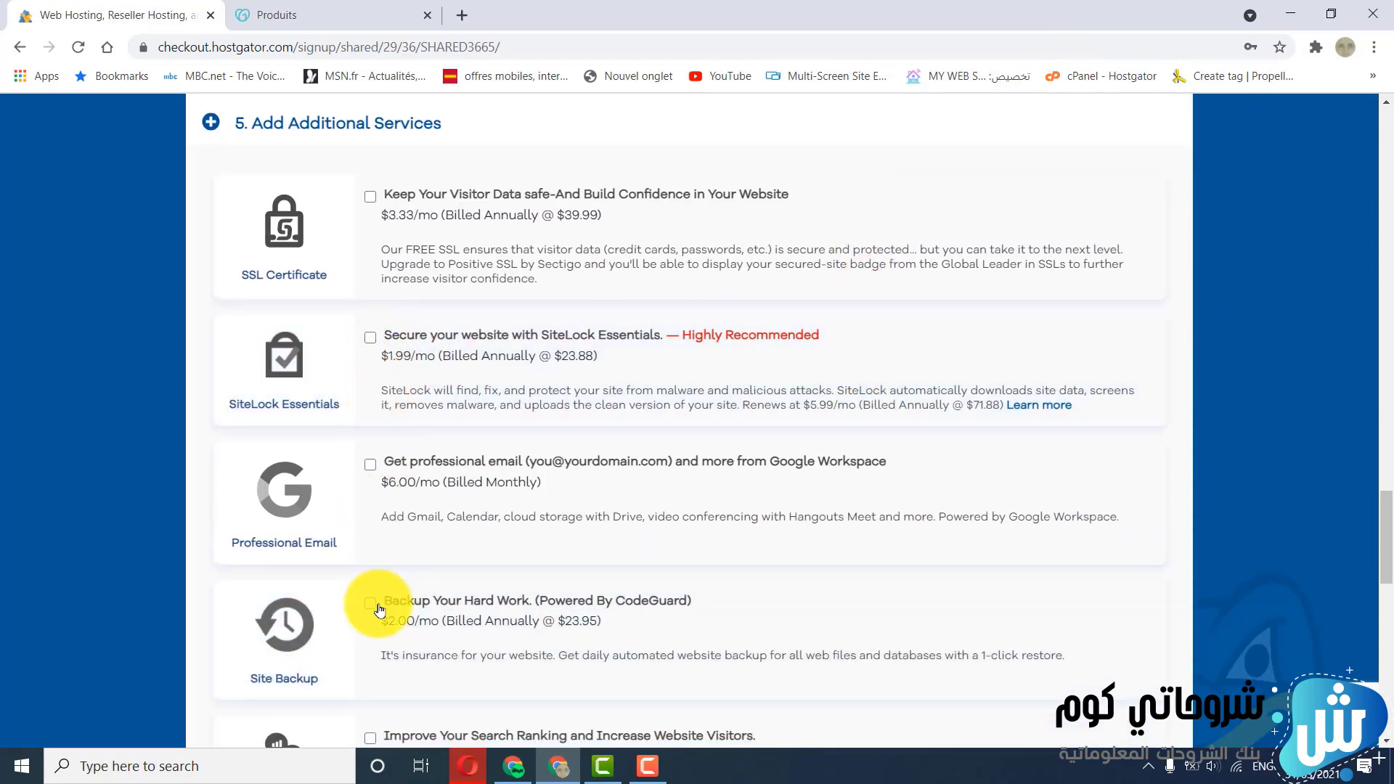
scroll(373, 607, down, 6)
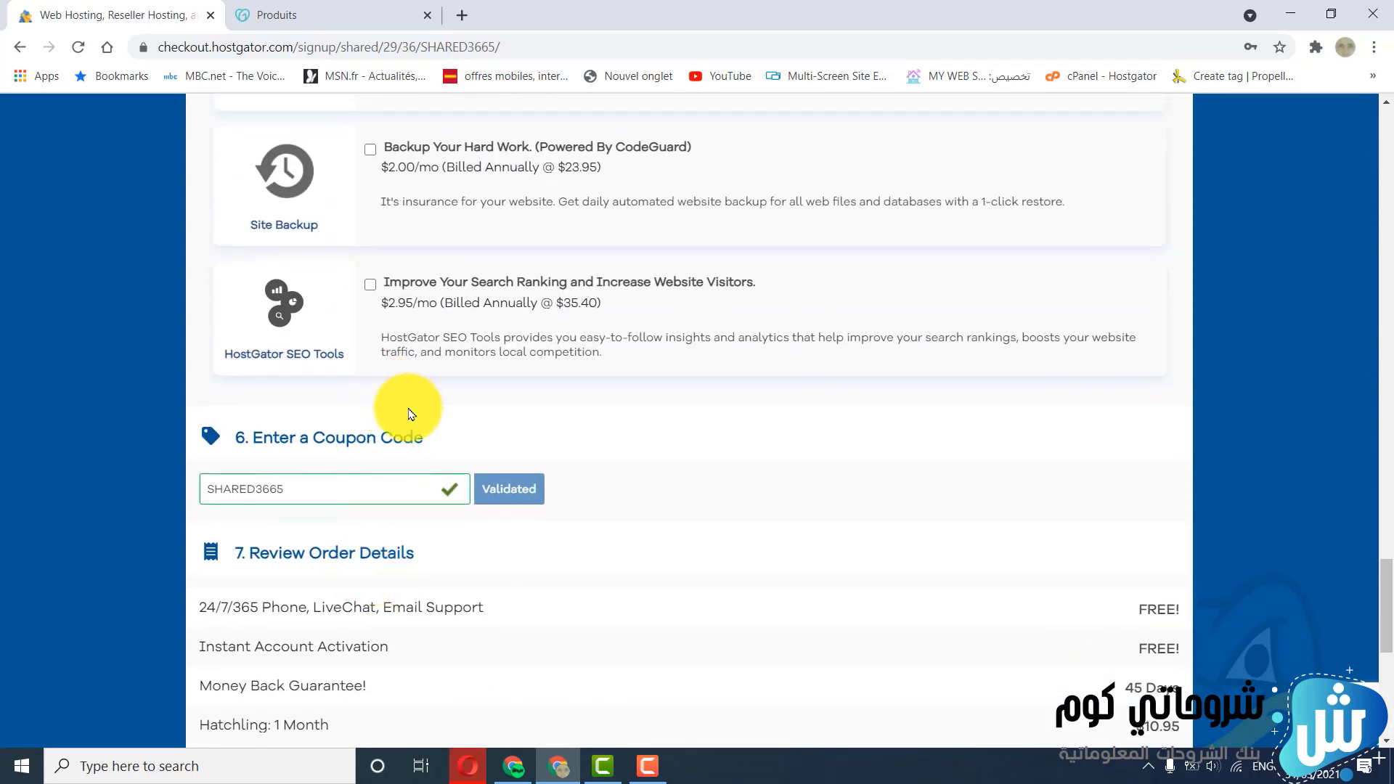
Accept HostGator's renewal terms, service terms and cancellation policy, and submit the Hatchling order for checkout
scroll(407, 410, down, 3)
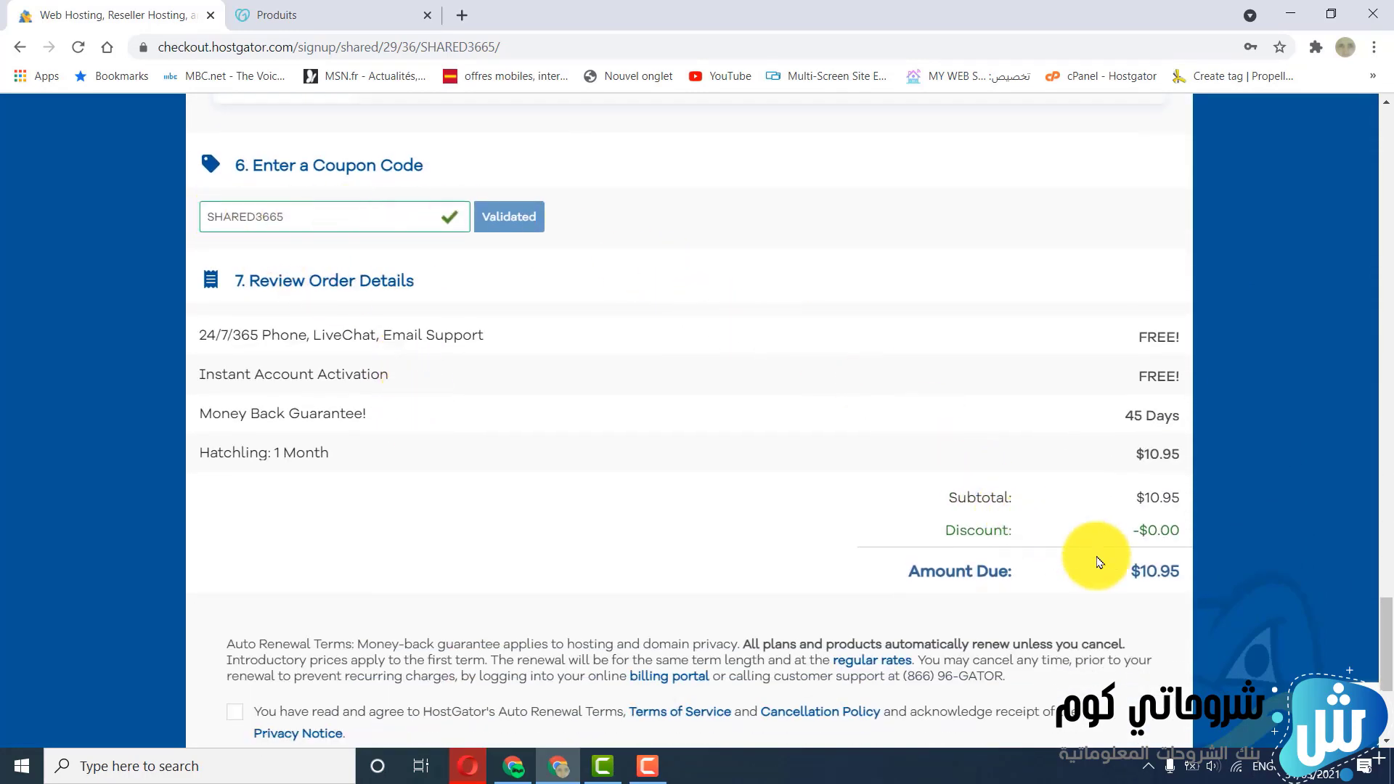
scroll(1089, 590, down, 4)
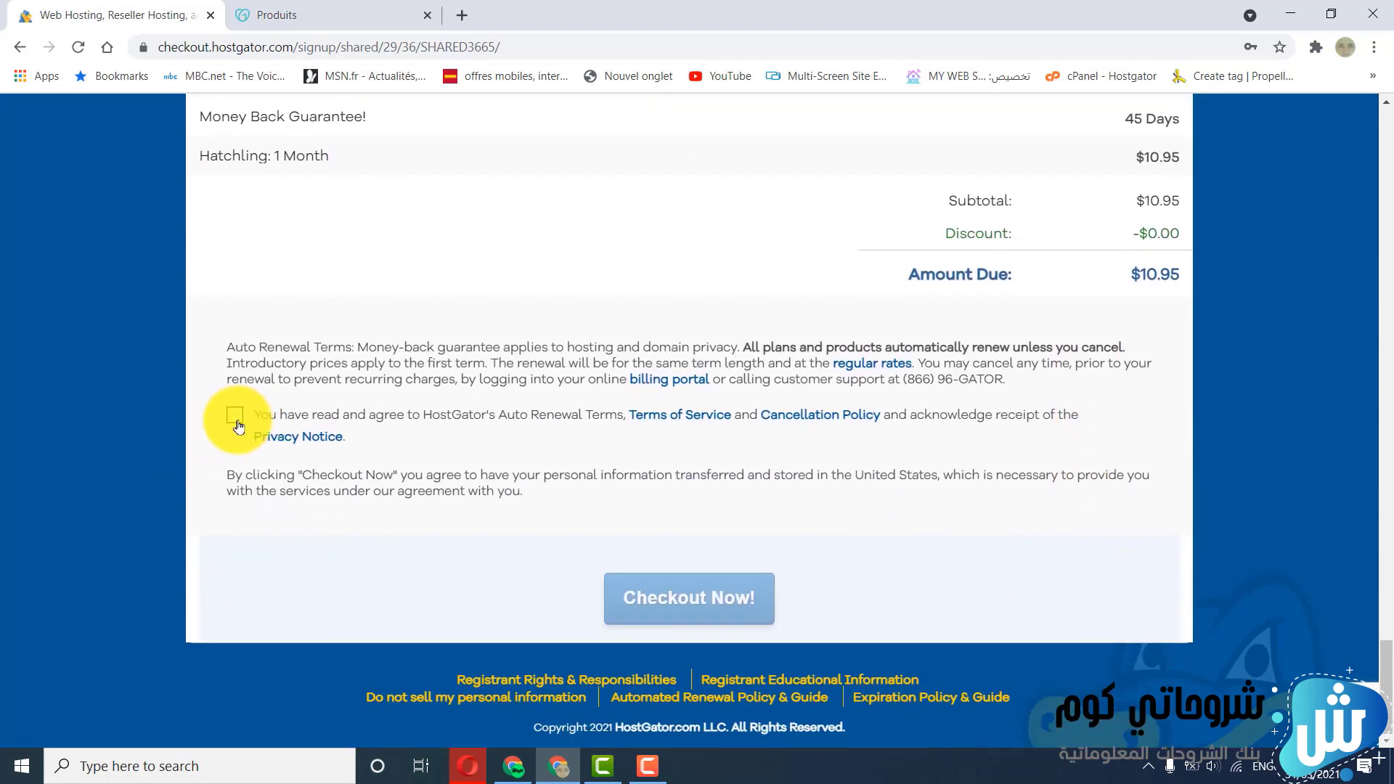
click(235, 417)
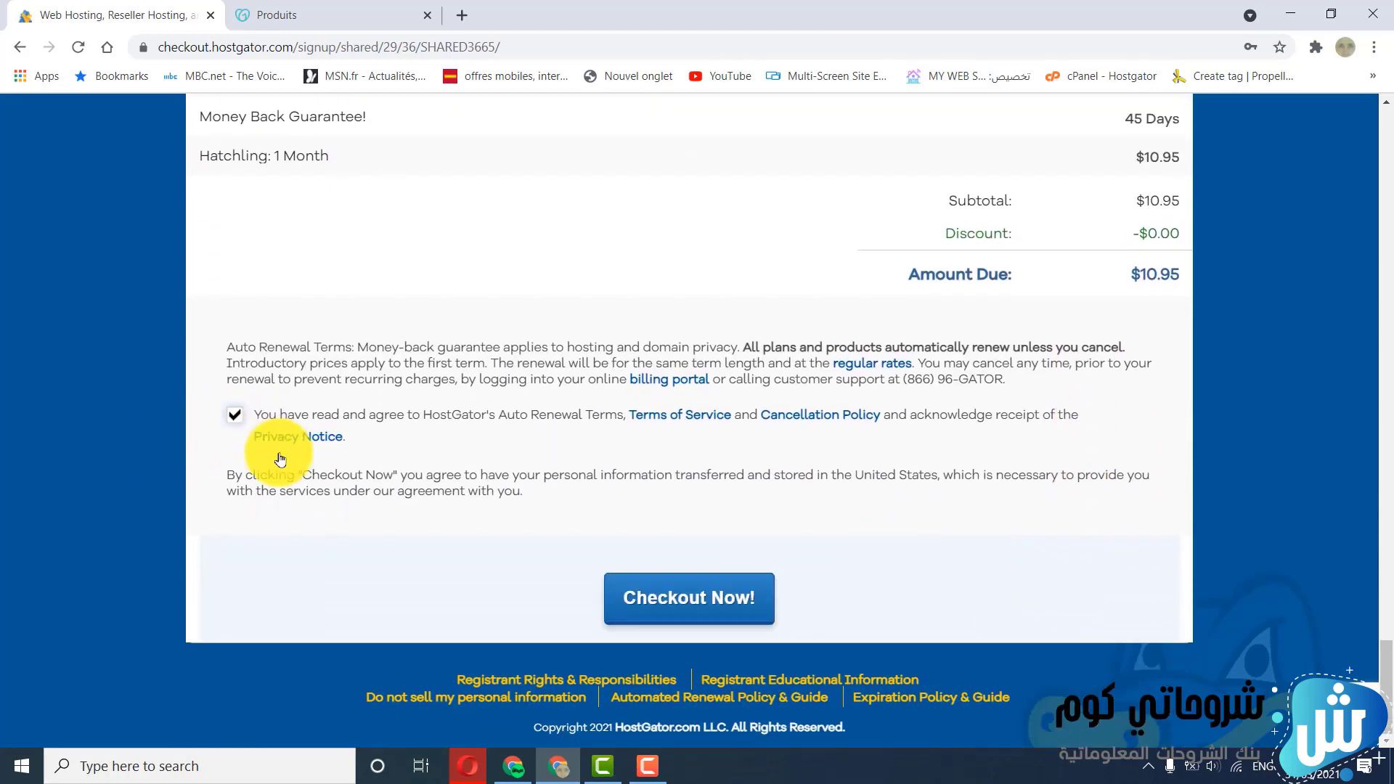
click(707, 606)
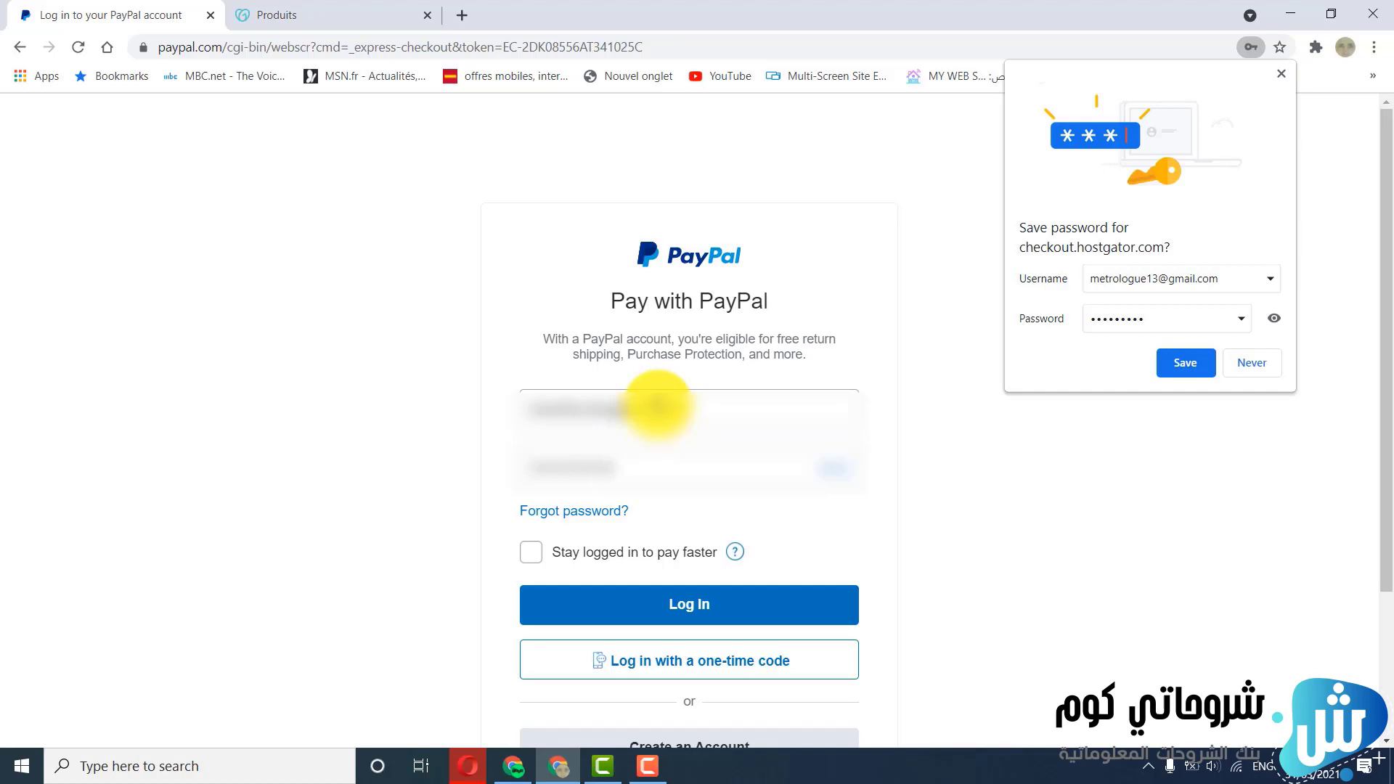
Log in to PayPal with the prefilled credentials, decline saving the HostGator password, and authorize payment to hostgator.com
click(679, 610)
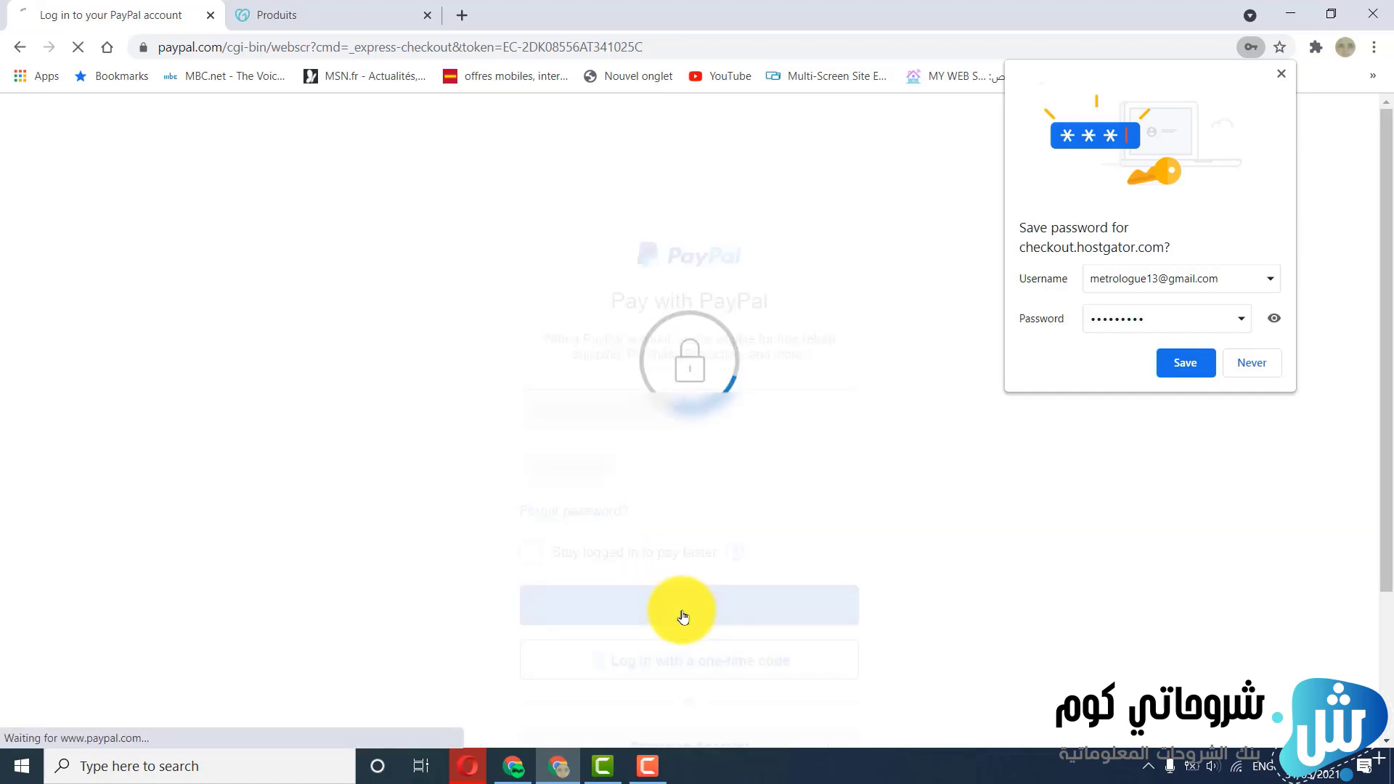
click(1250, 371)
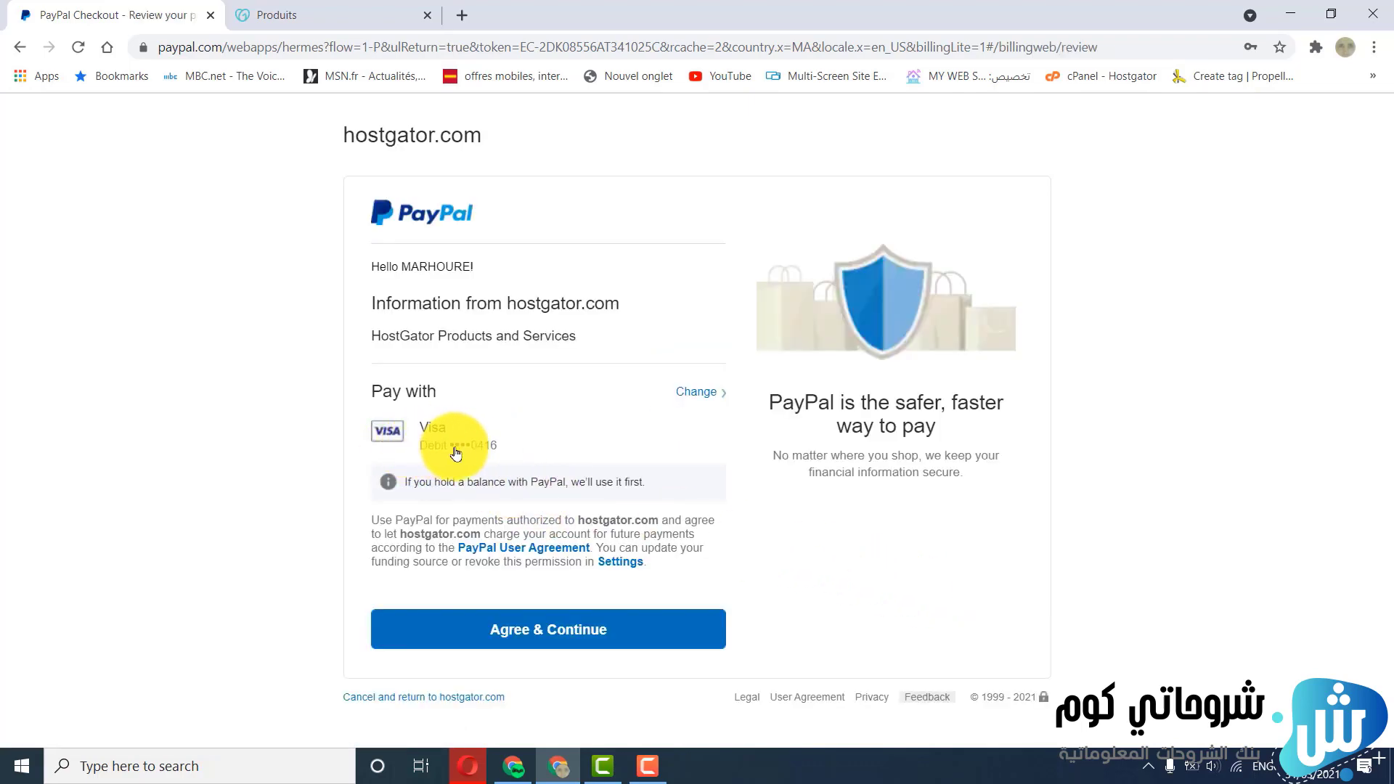
click(538, 642)
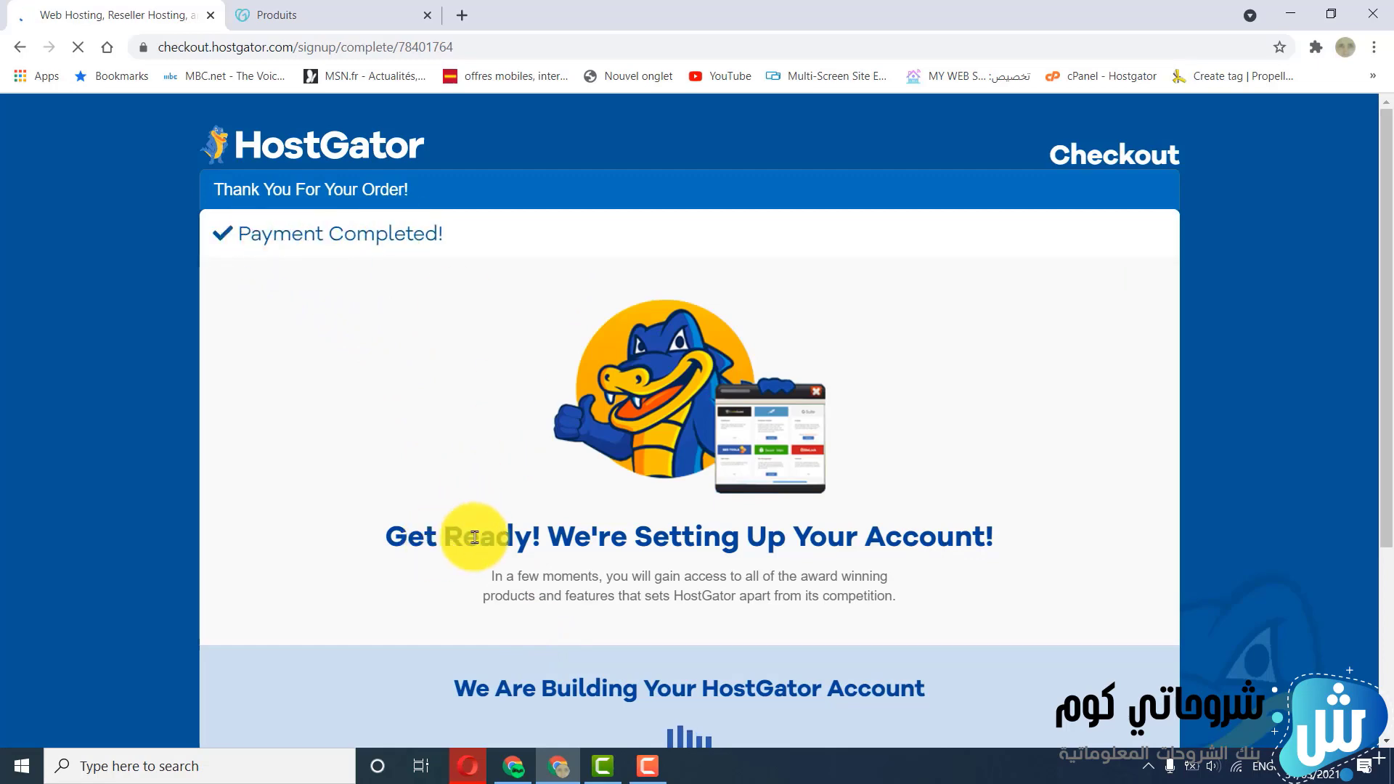
Open the HostGator customer dashboard from the completed order and check the pulpyplant.com hosting package's status
scroll(842, 555, down, 3)
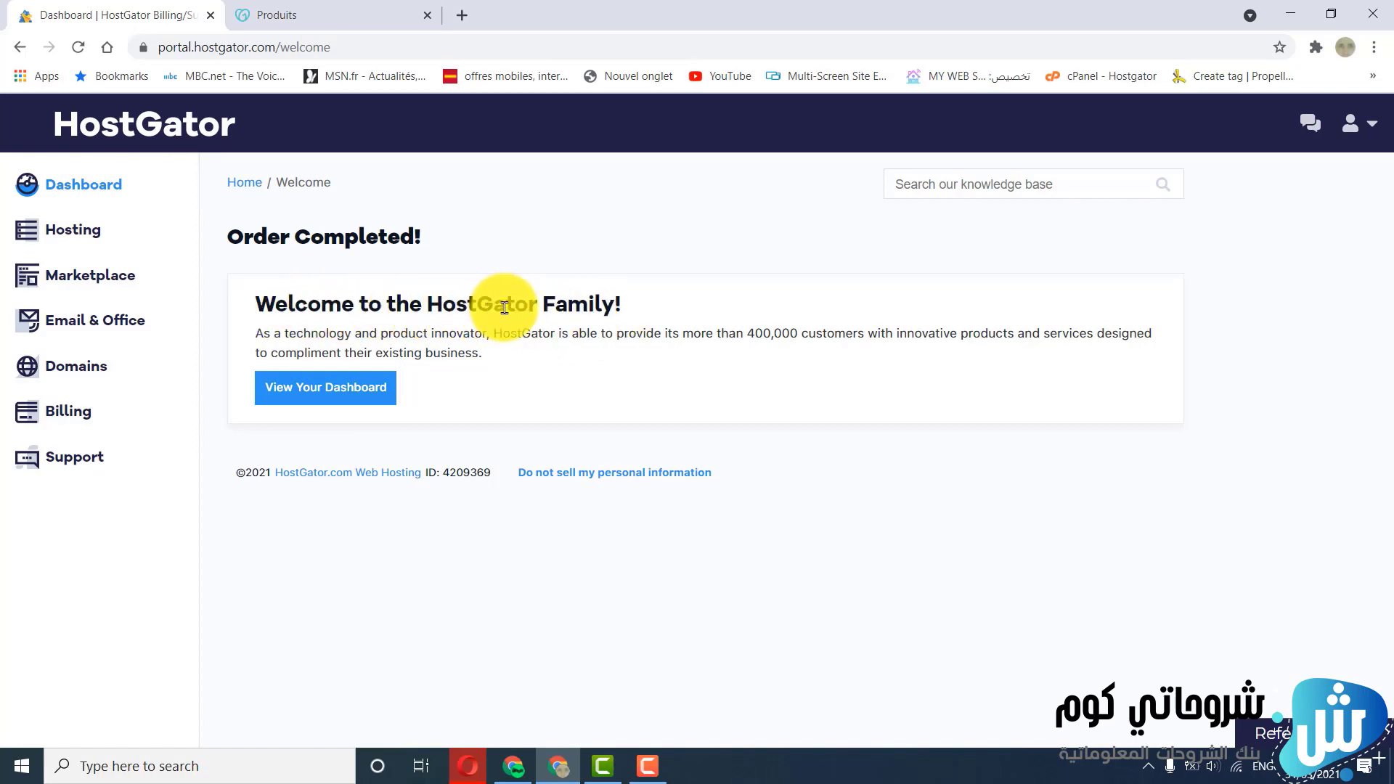
click(302, 396)
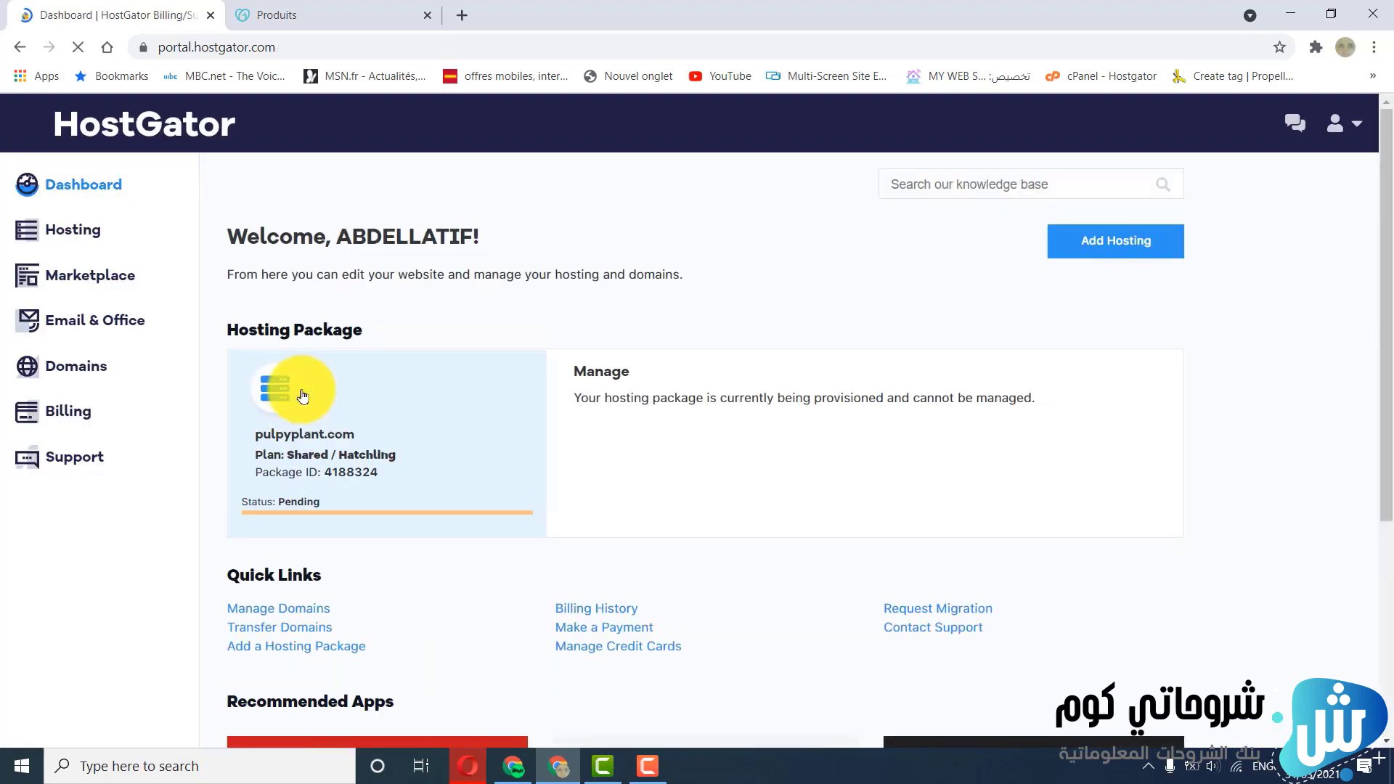
scroll(342, 389, down, 1)
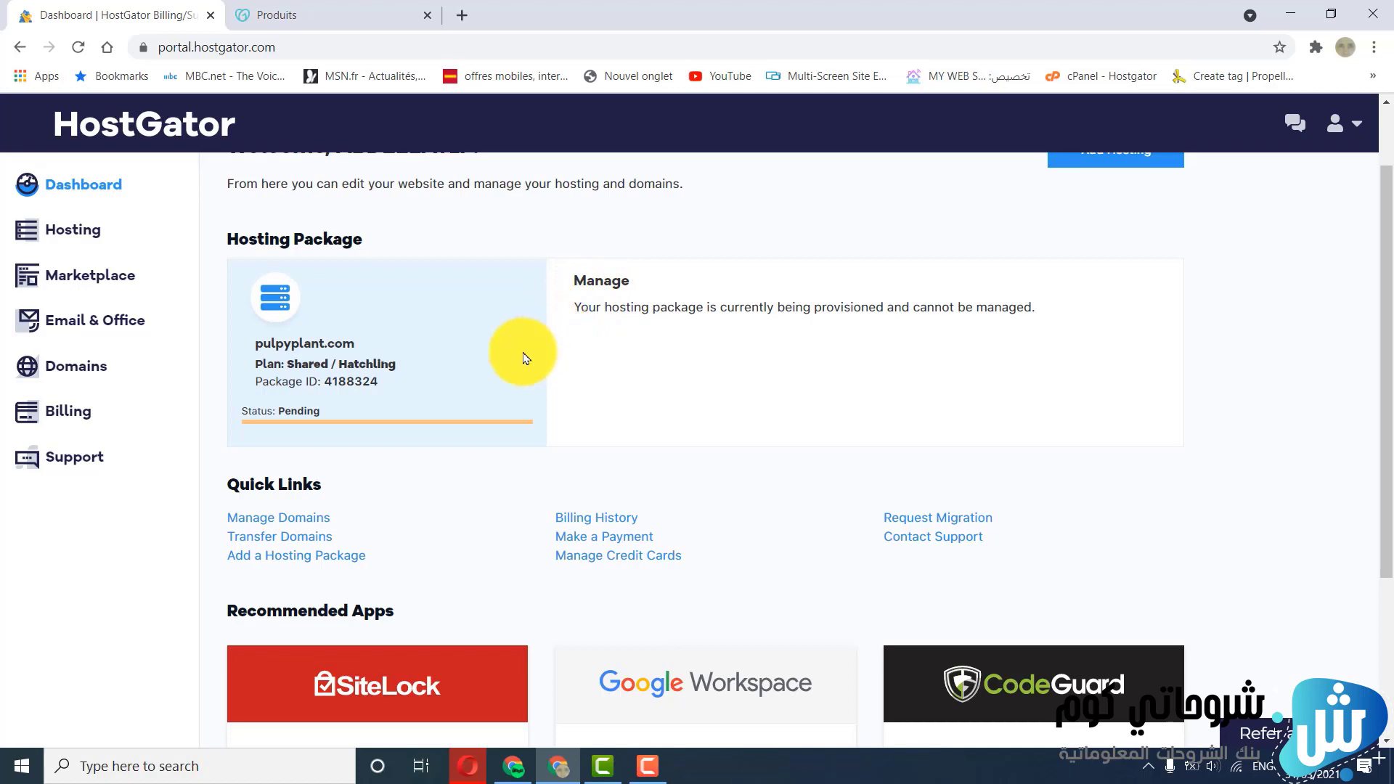
scroll(485, 385, up, 2)
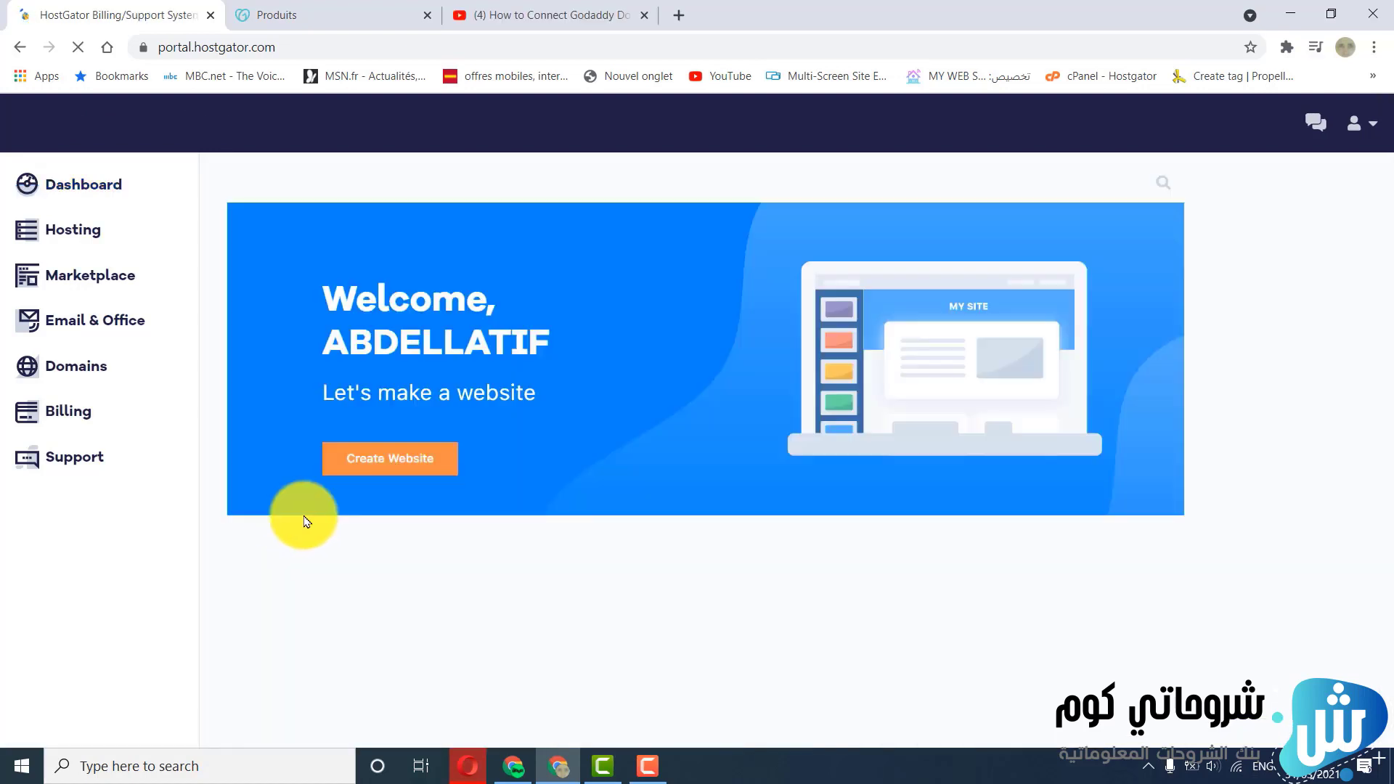
Launch cPanel for the pulpyplant.com hosting package and close the YouTube page
scroll(361, 517, down, 3)
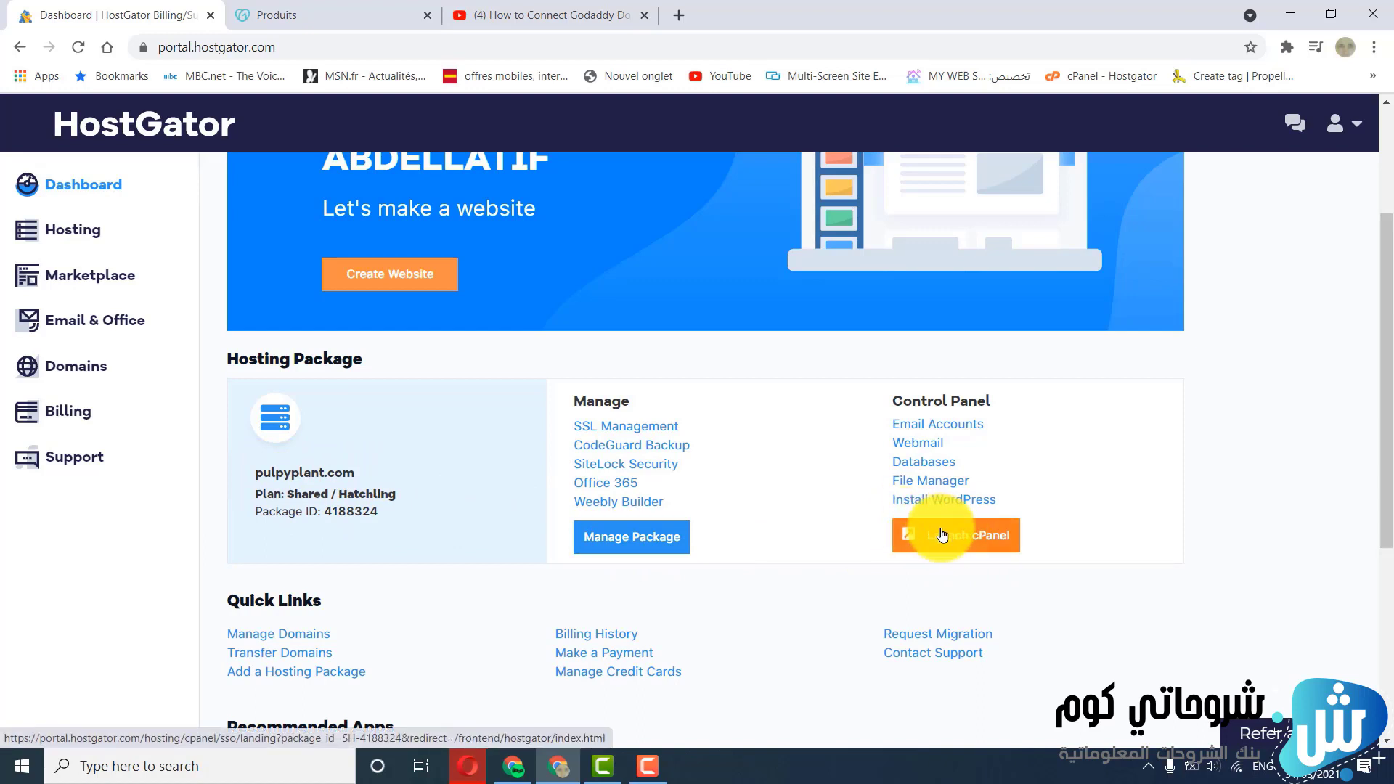
click(971, 543)
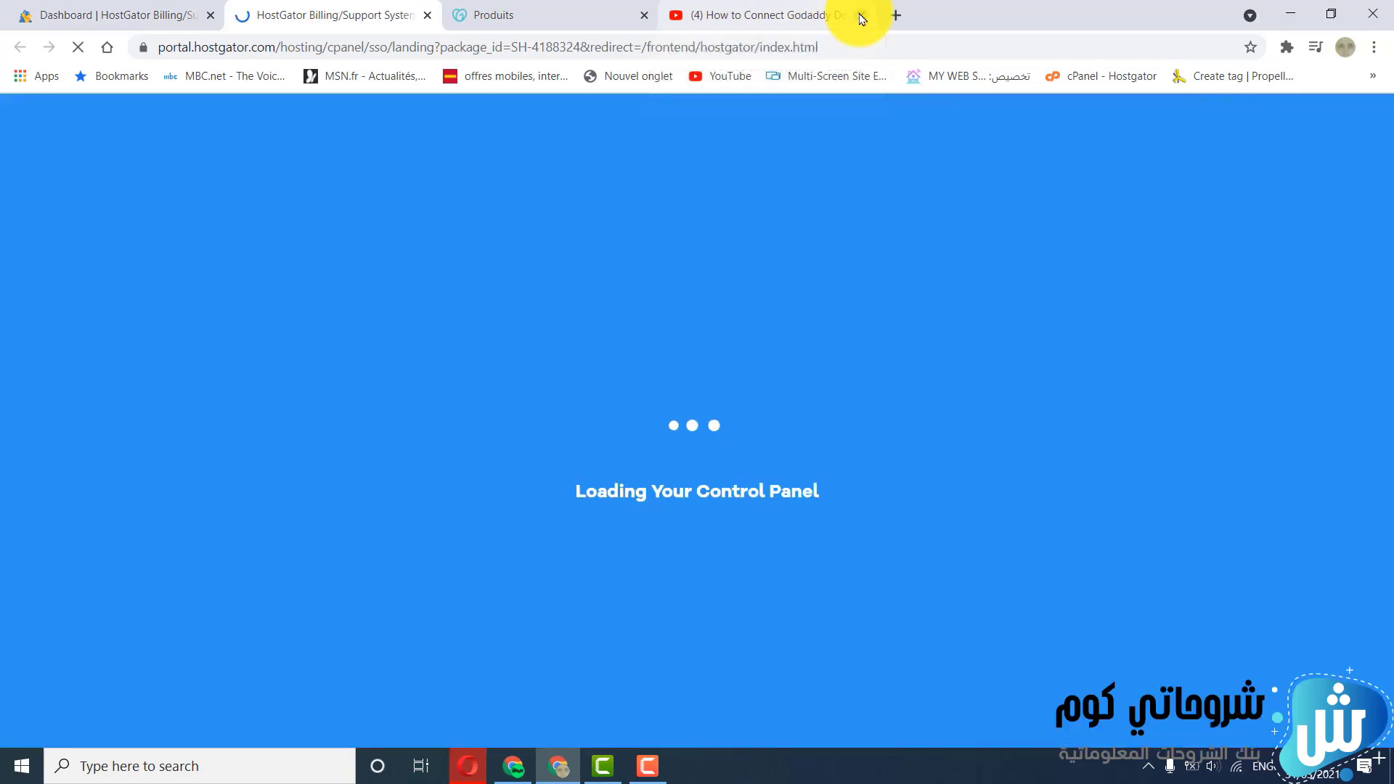
click(861, 15)
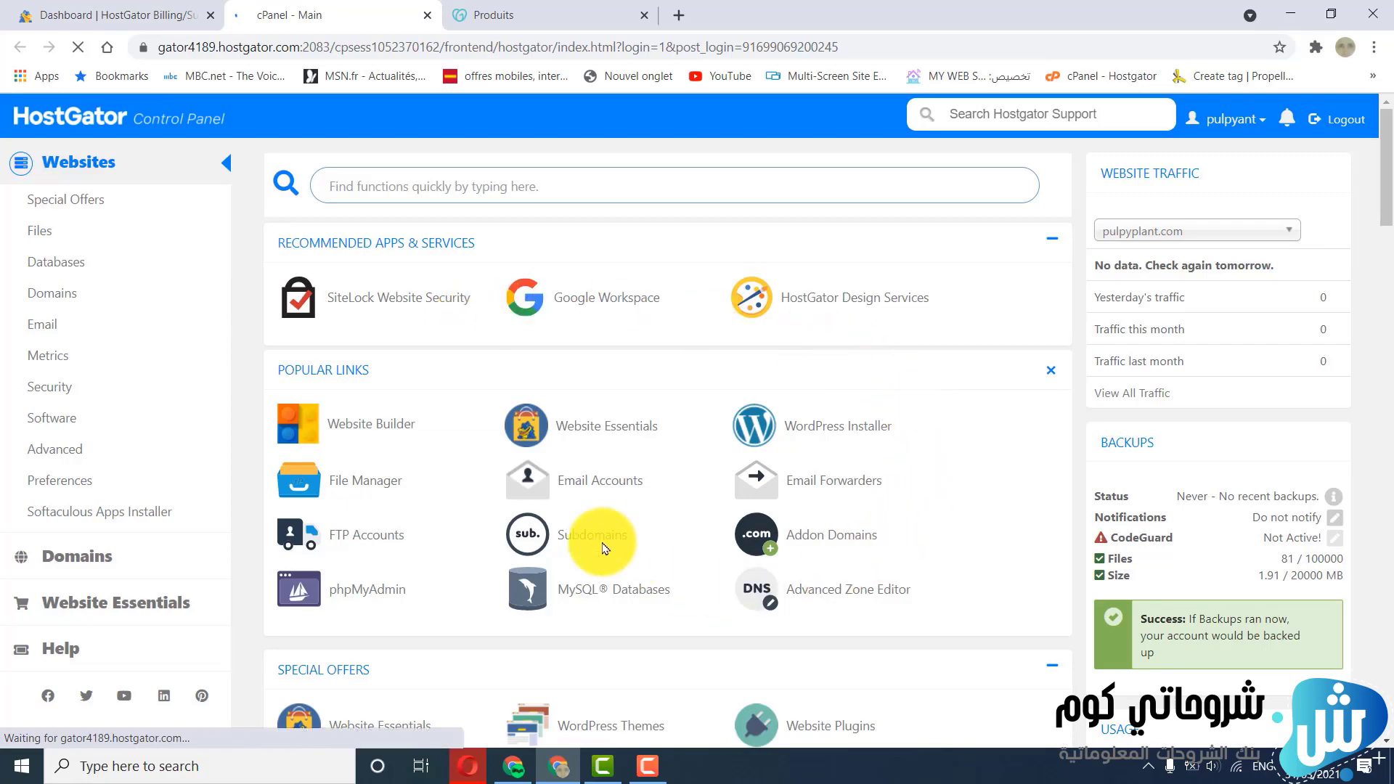
Look over the cPanel tools and examine the WordPress installer's setup form for the pulpyplant.com domain
scroll(594, 452, down, 2)
scroll(594, 452, down, 3)
scroll(594, 450, up, 5)
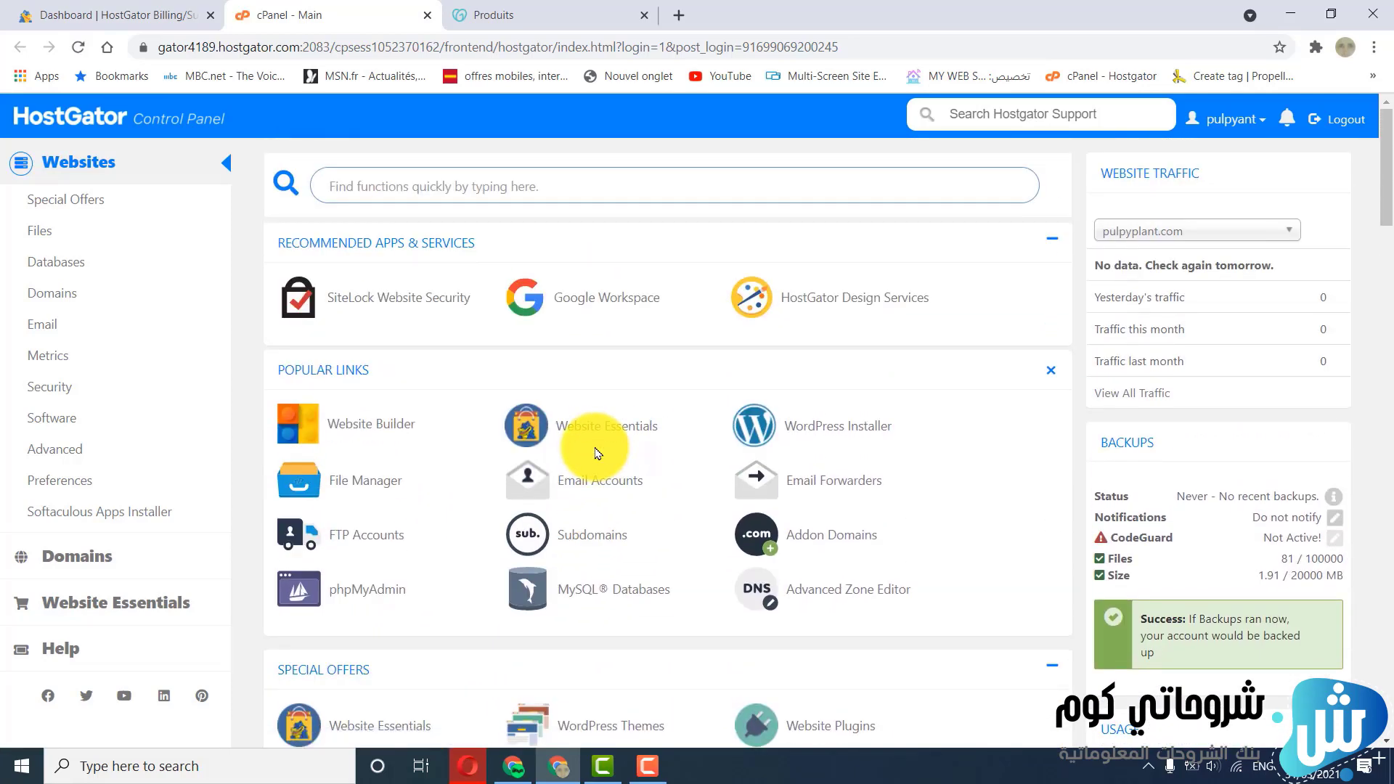
scroll(594, 452, down, 1)
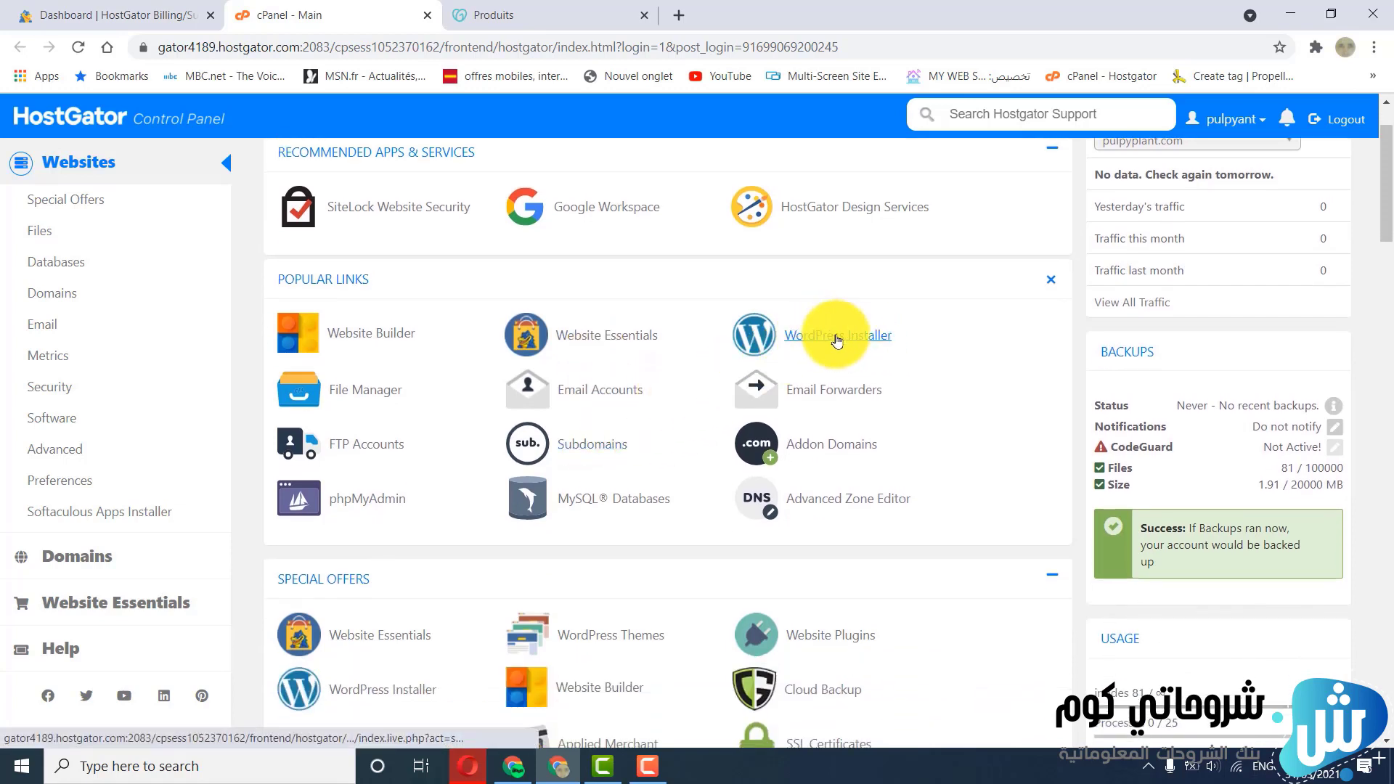
click(838, 339)
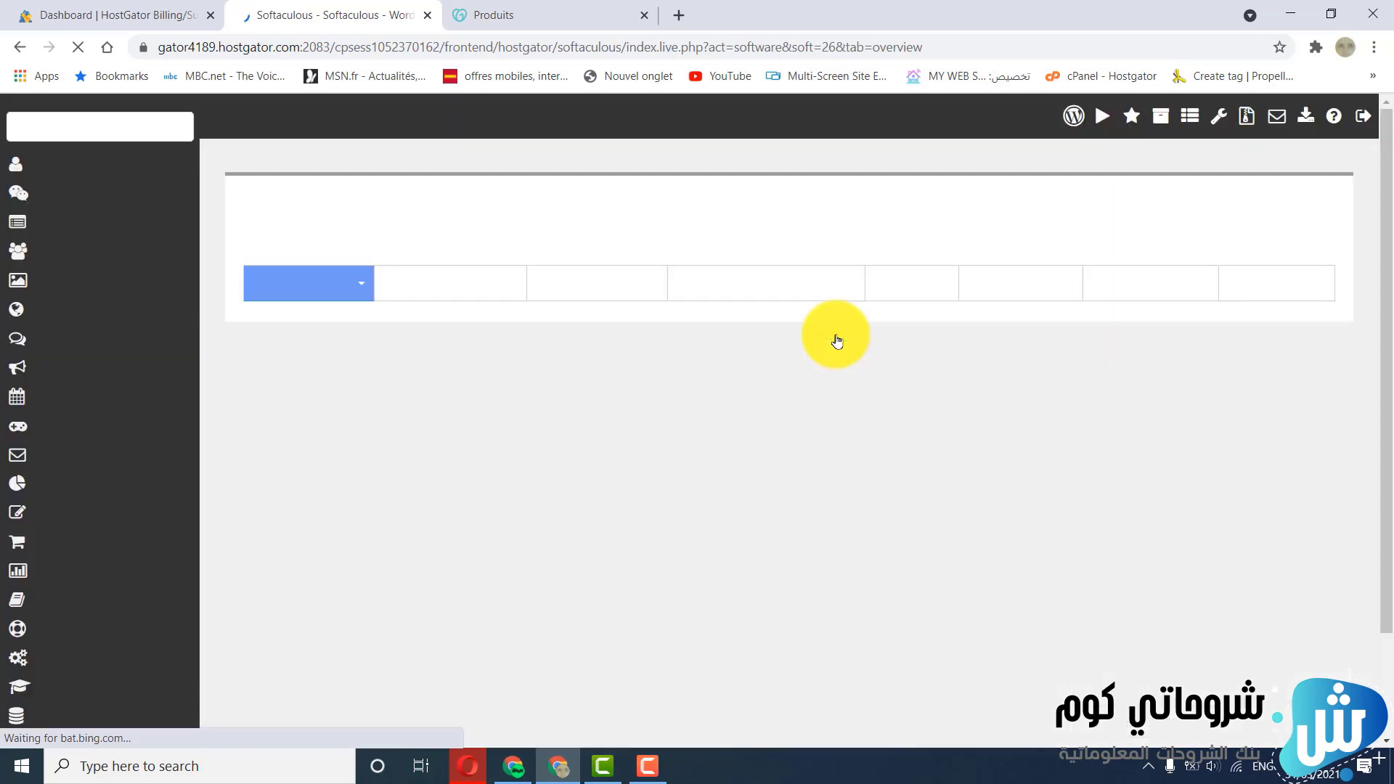
scroll(828, 334, down, 2)
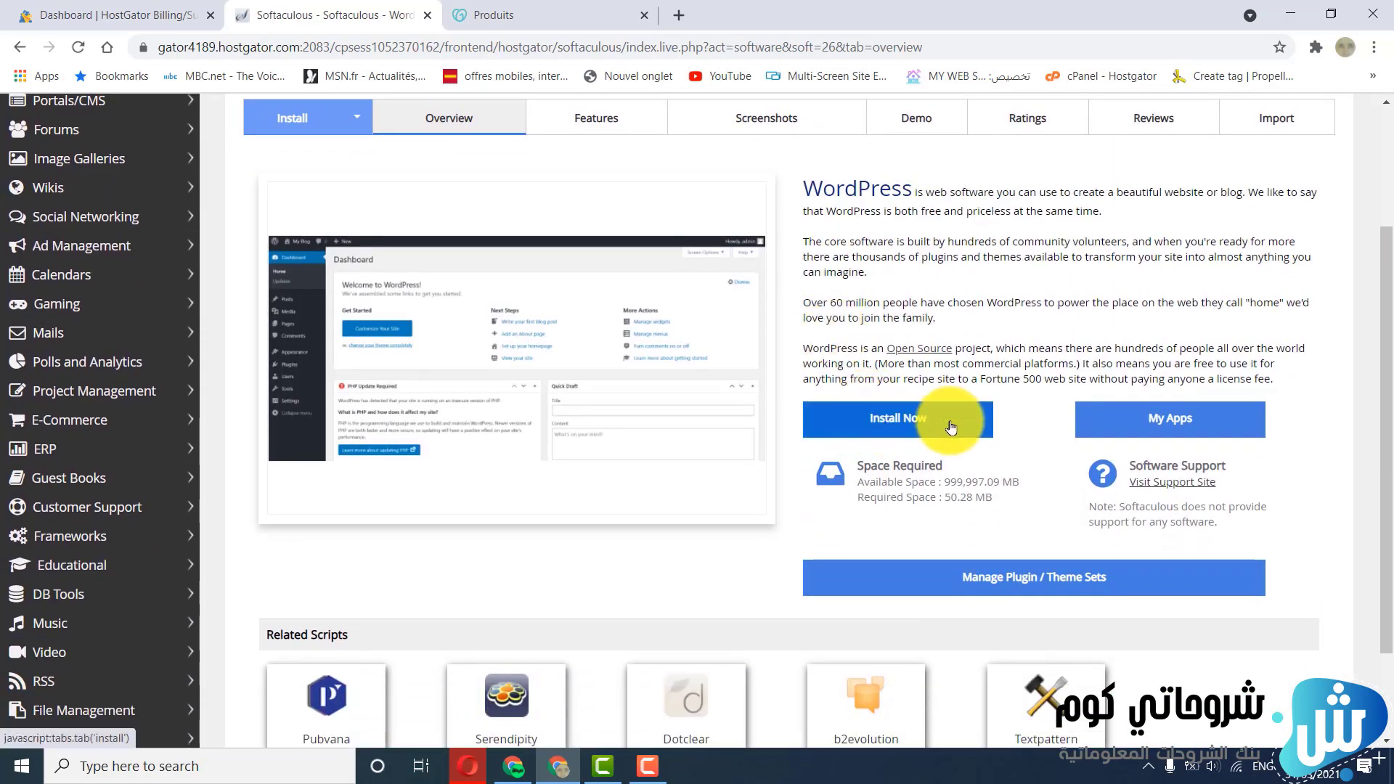
click(911, 420)
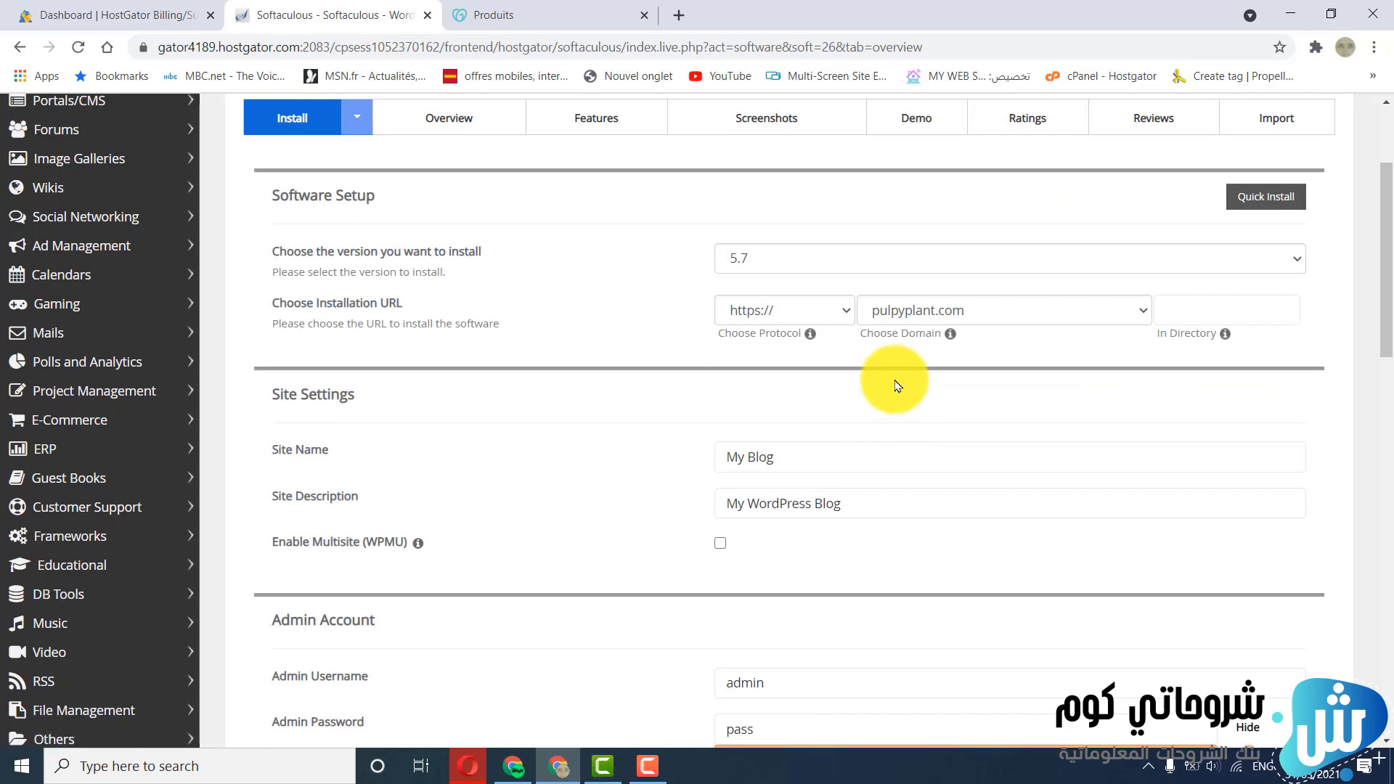
click(970, 321)
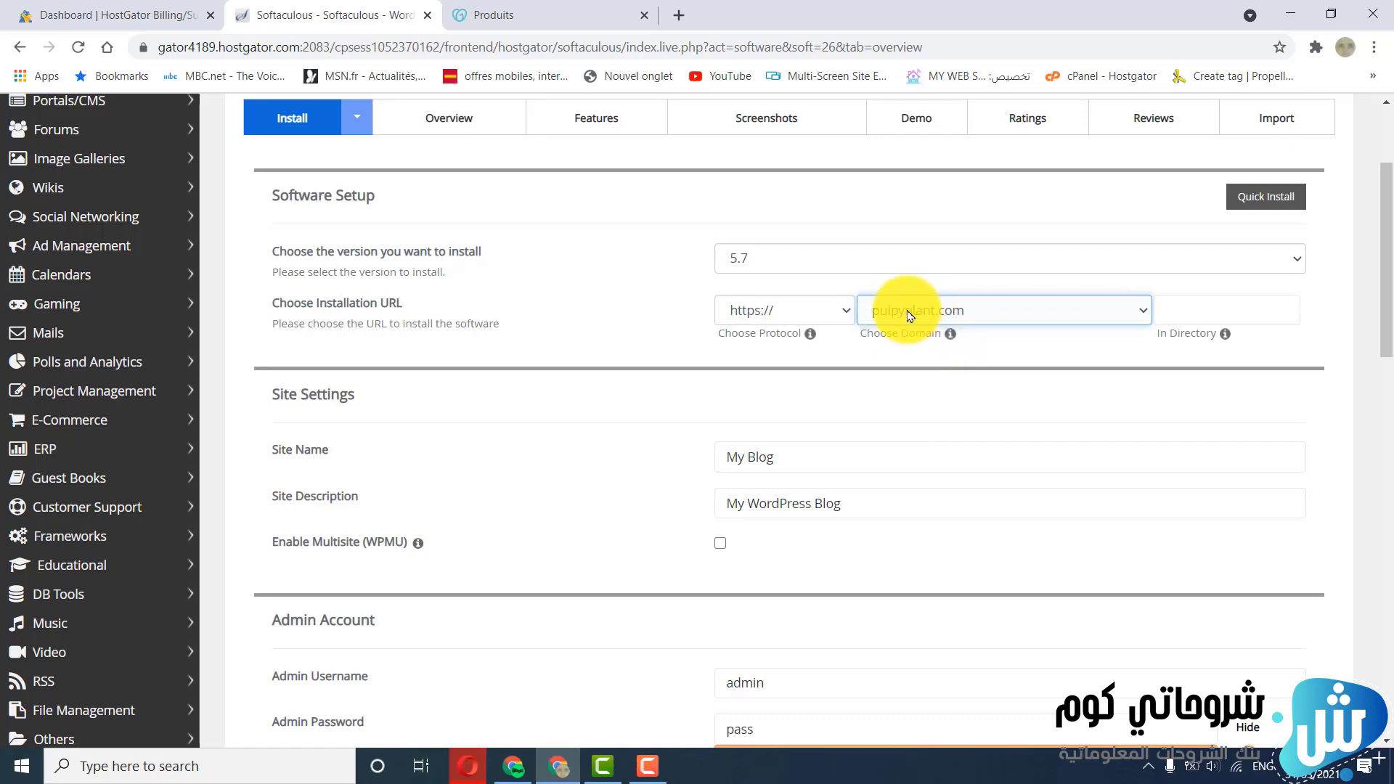
scroll(828, 357, down, 1)
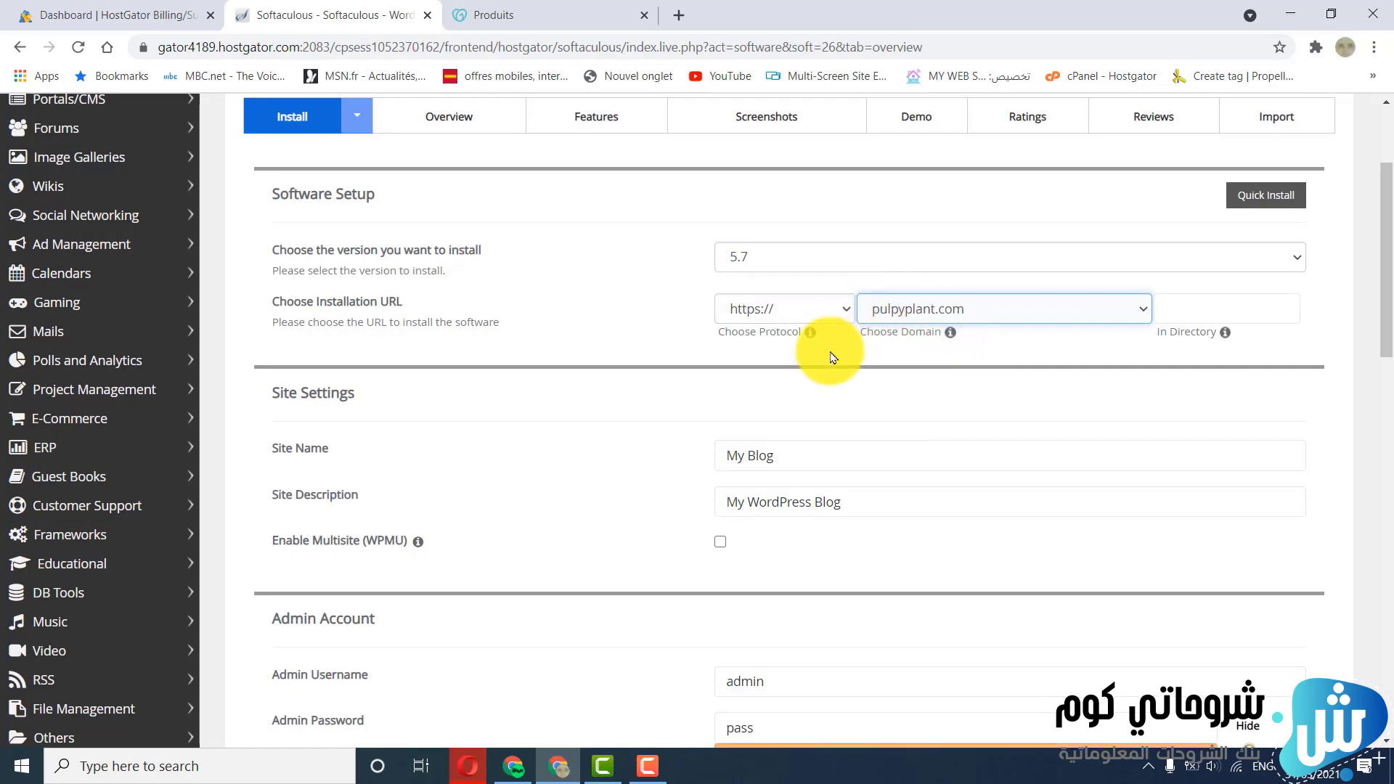
scroll(833, 358, down, 1)
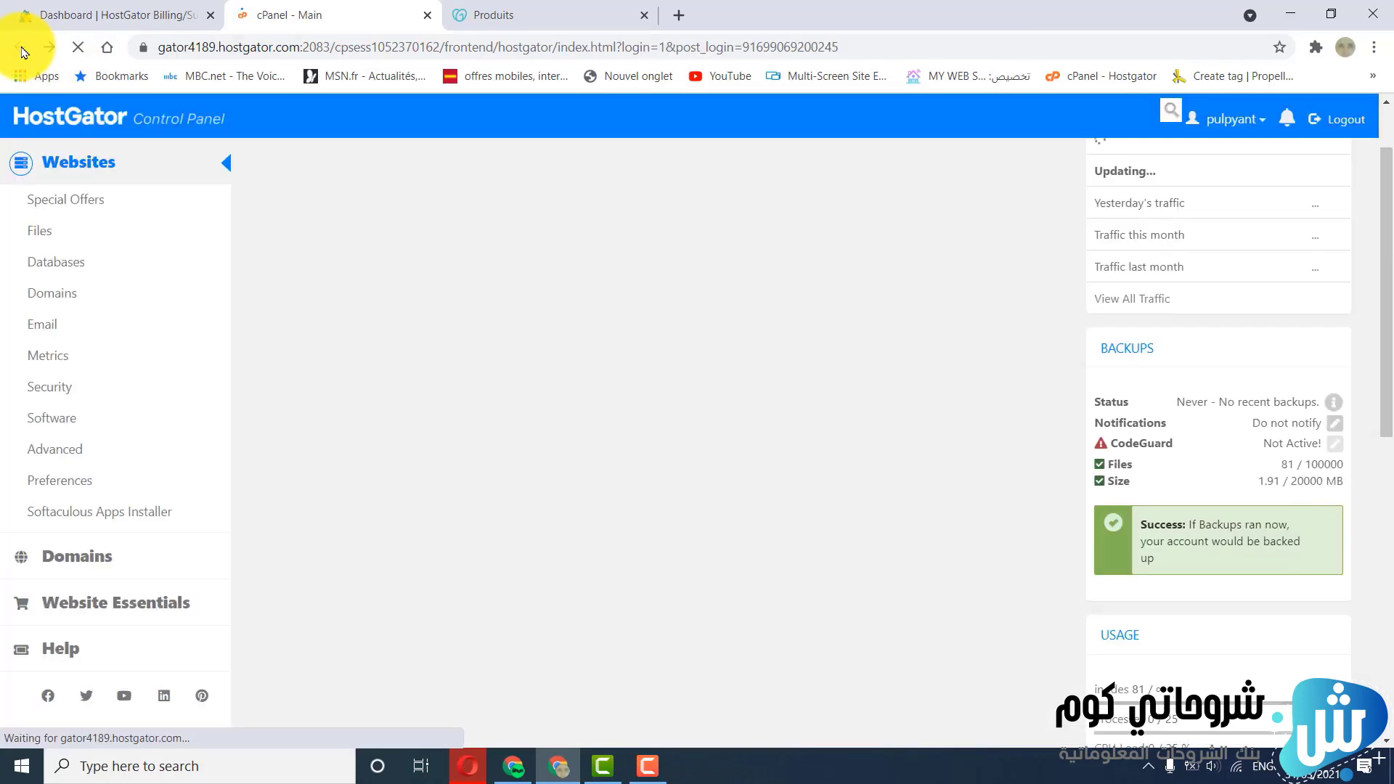
Copy the primary nameserver address, ns8377.hostgator.com, from the account information in cPanel
scroll(1211, 376, down, 10)
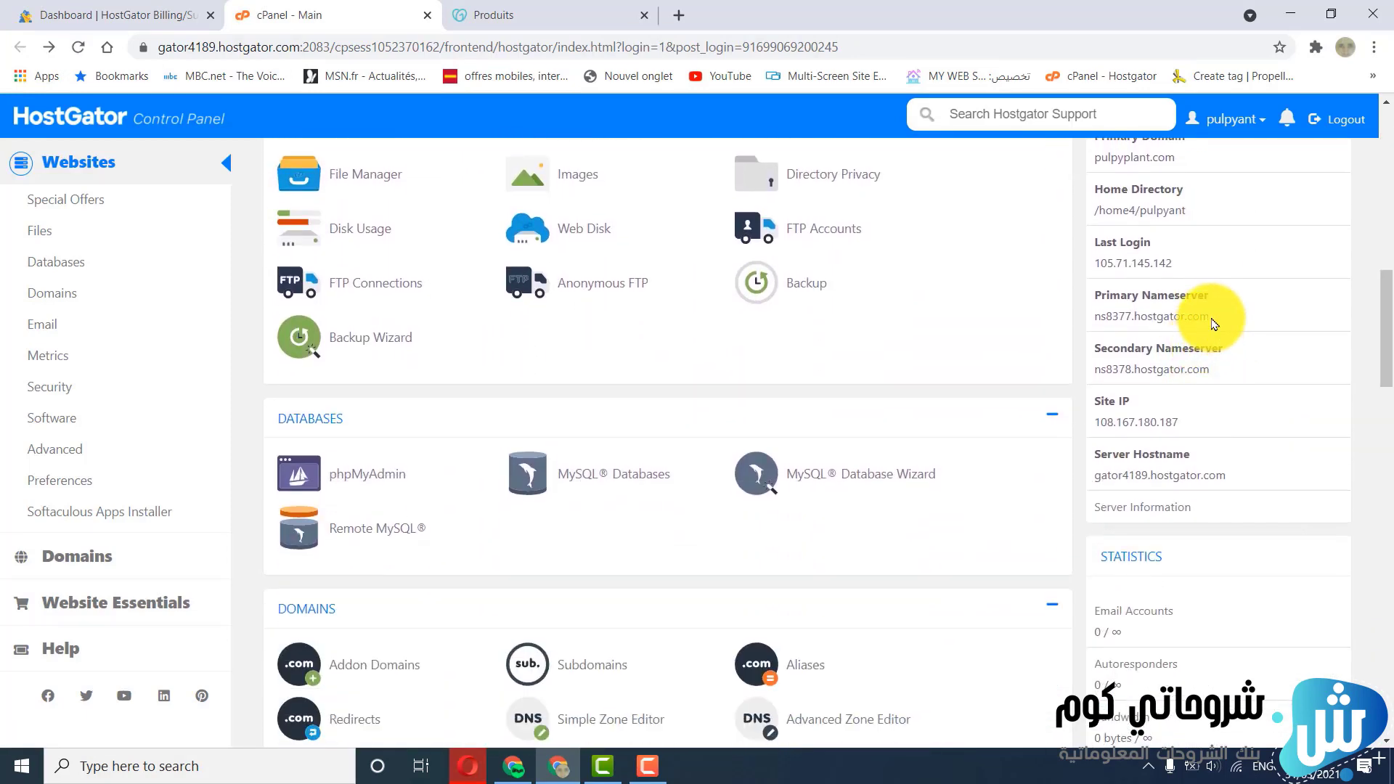
drag(1195, 317, 1110, 317)
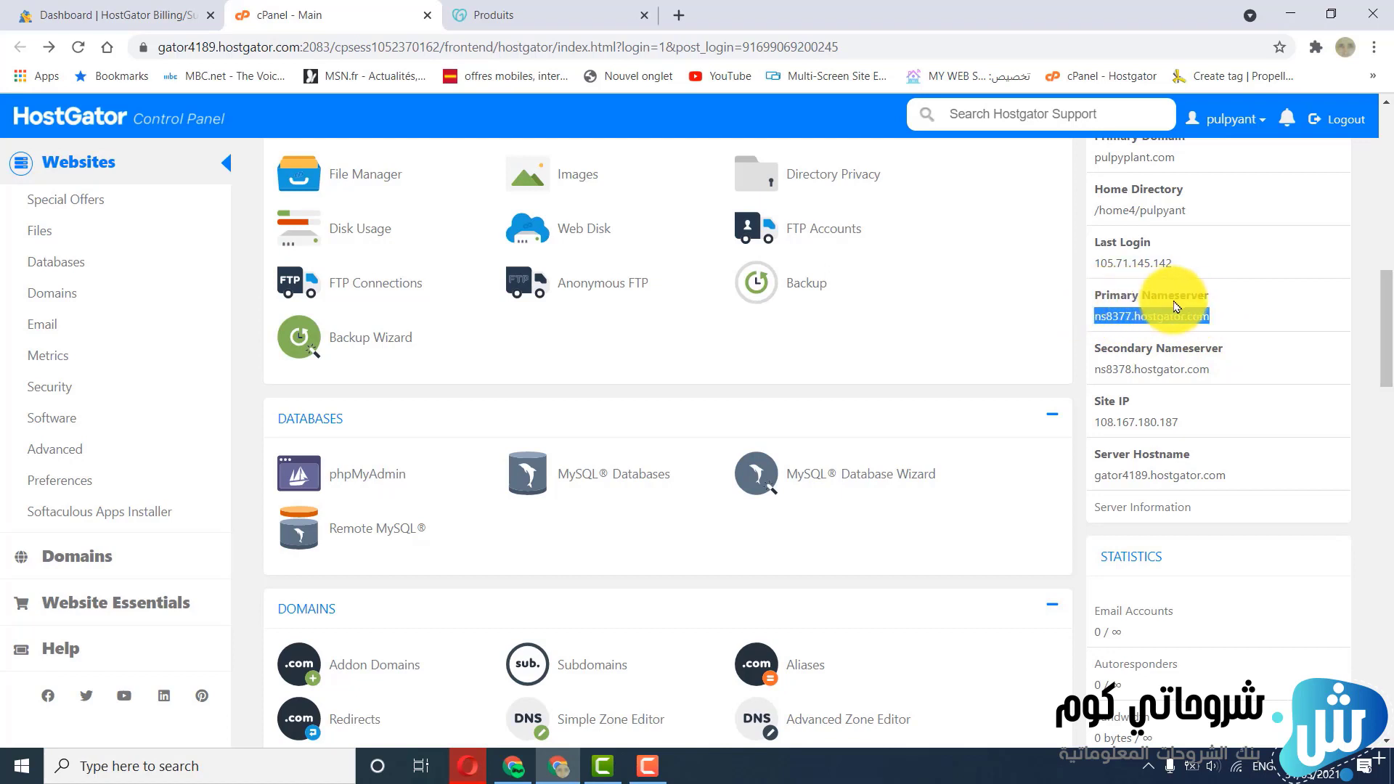
right_click(1130, 319)
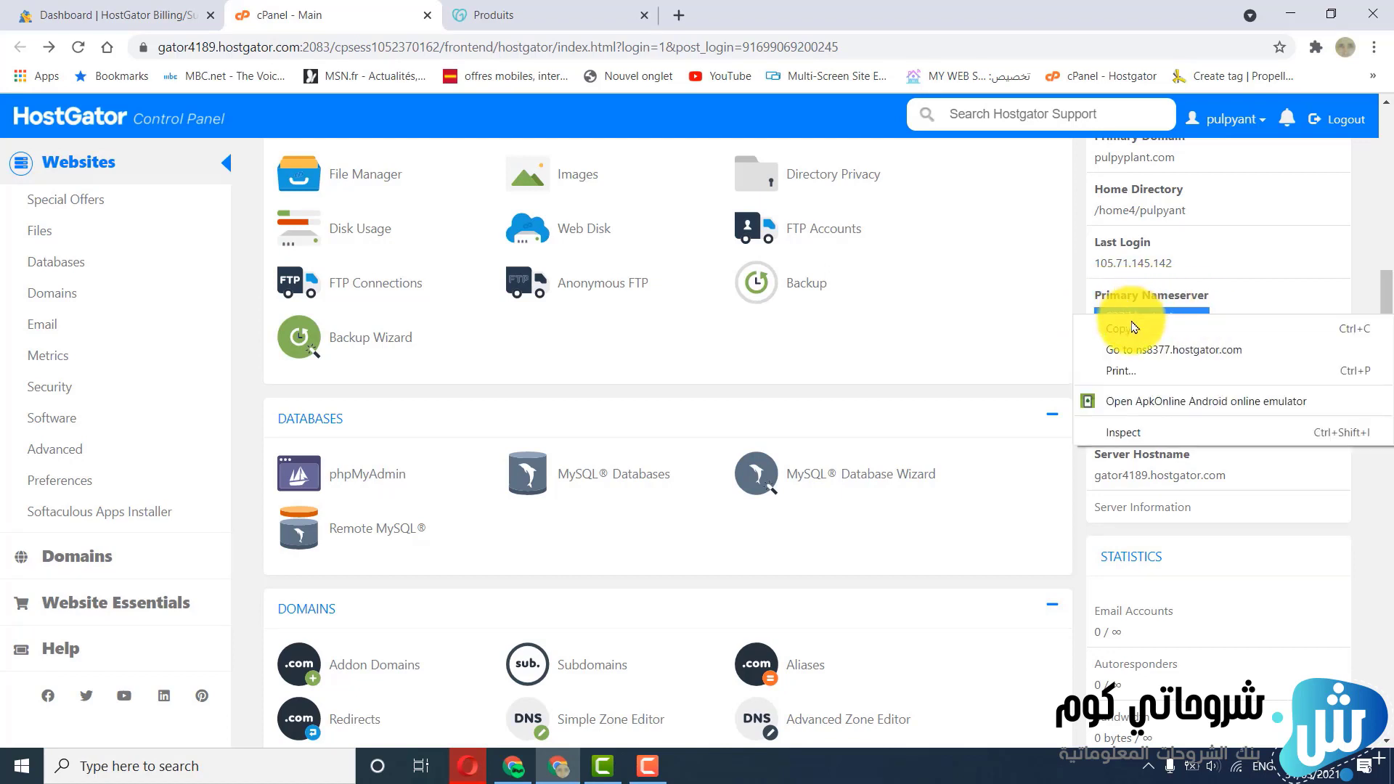
click(1137, 331)
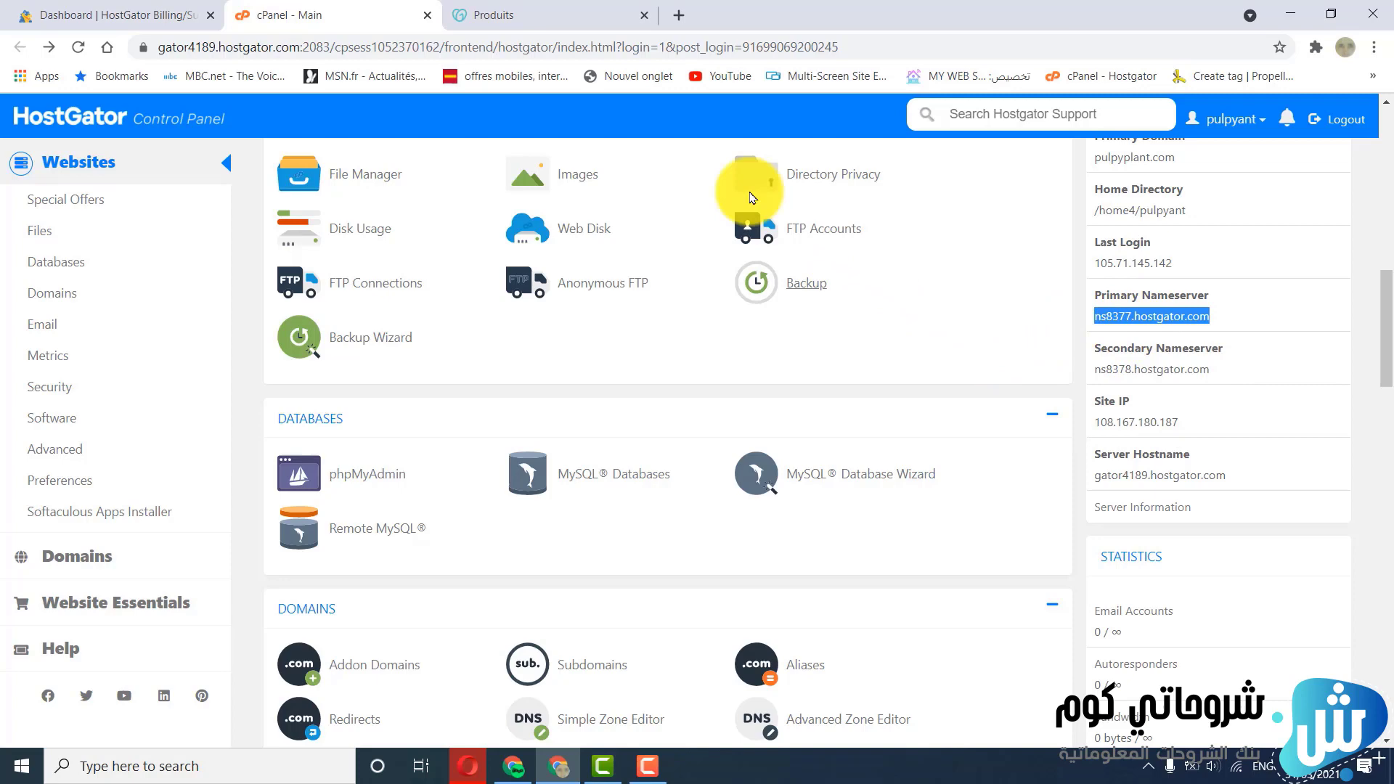
Switch to the GoDaddy products page and open DNS management for pulpyplant.com
click(559, 14)
scroll(658, 334, down, 1)
scroll(660, 334, down, 8)
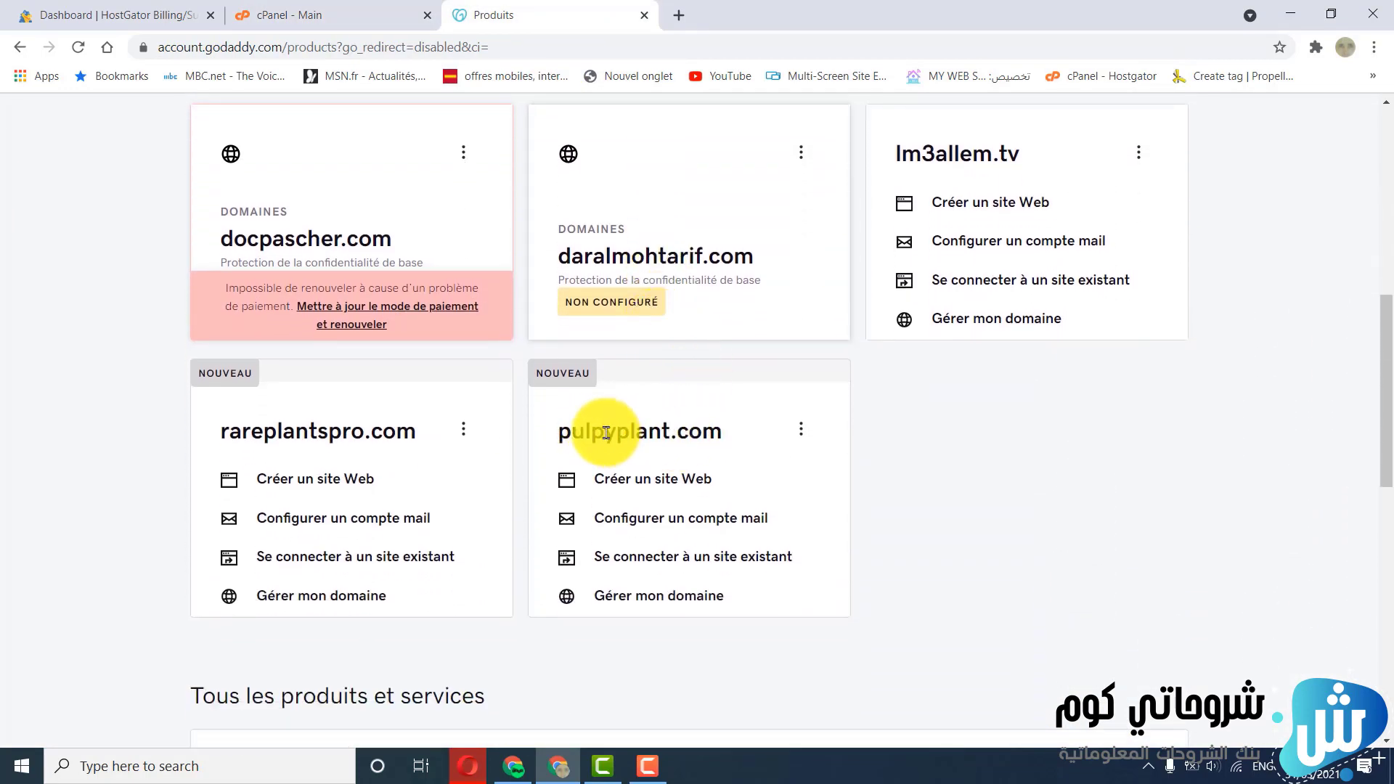
click(802, 432)
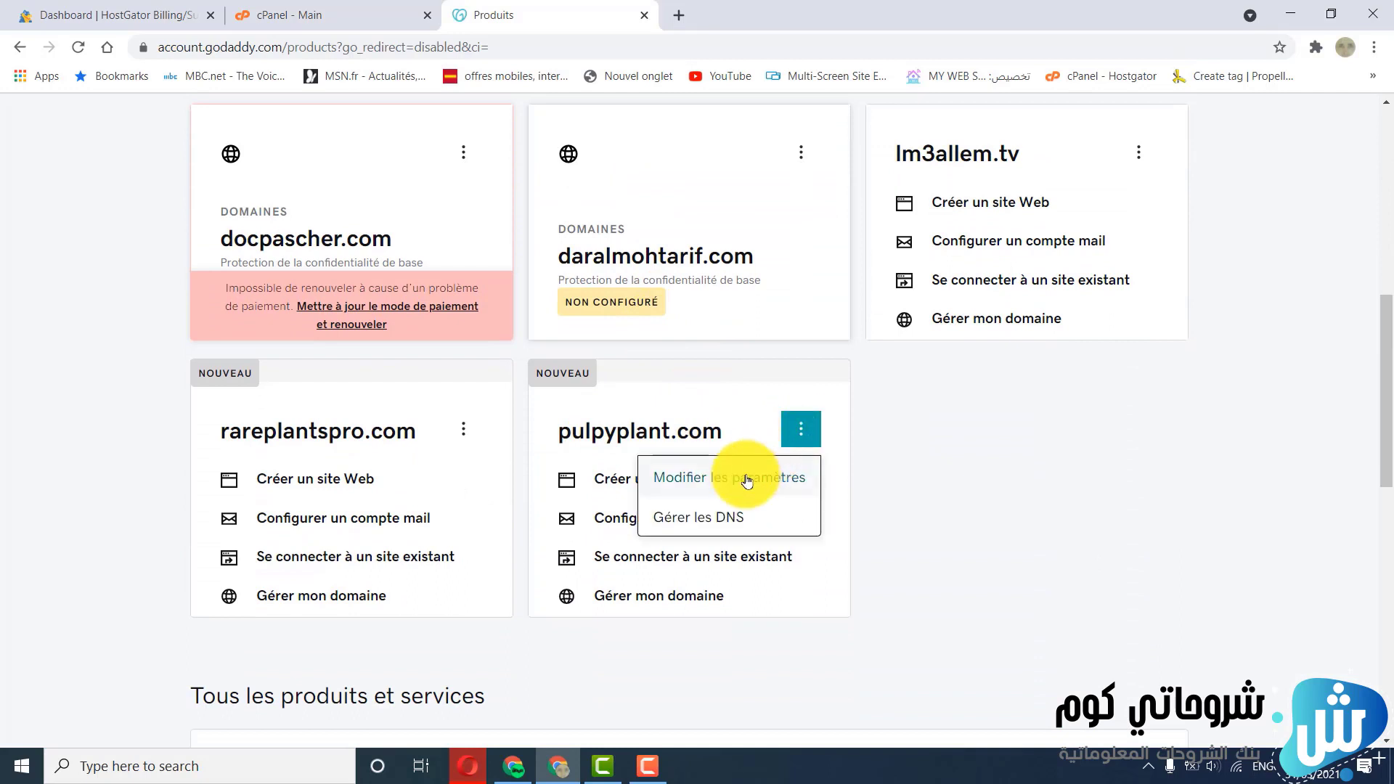
click(703, 530)
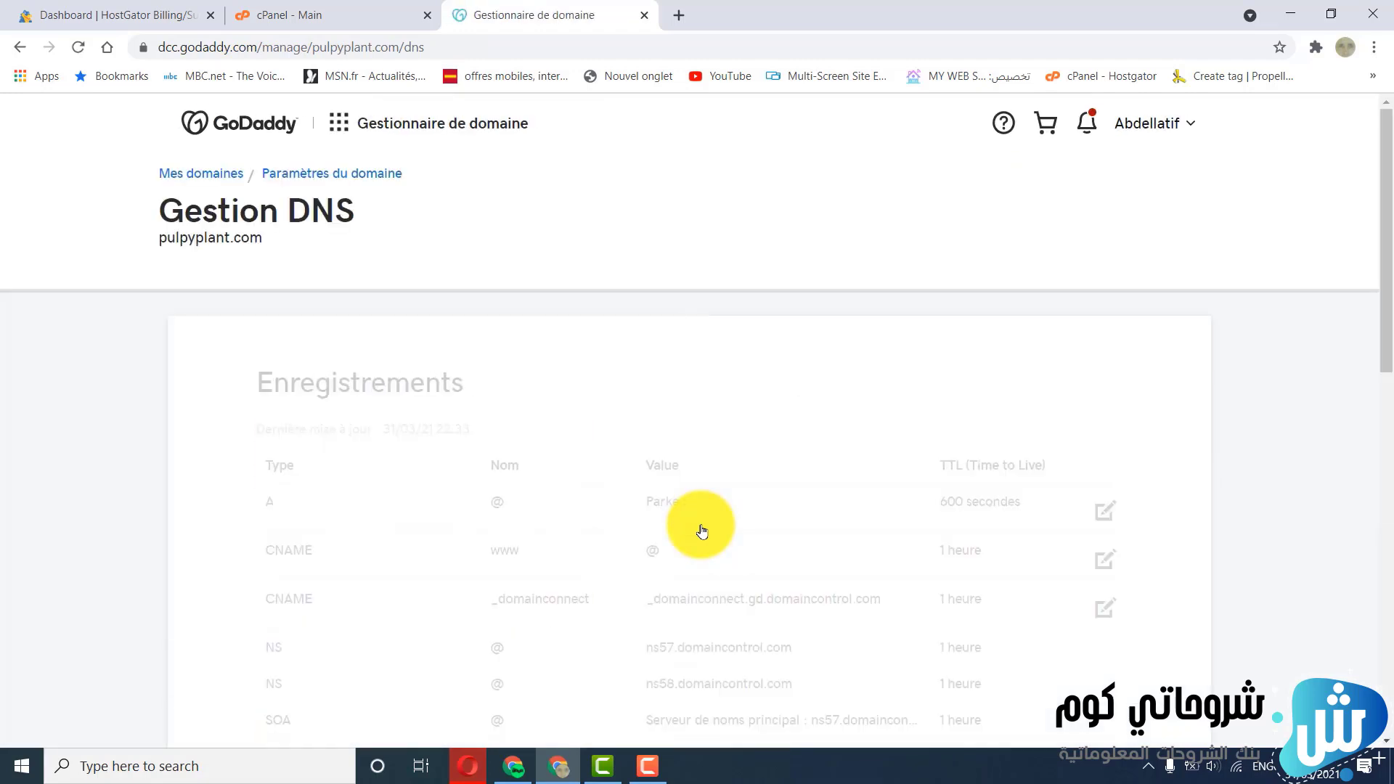
Choose to enter custom nameservers for pulpyplant.com and paste ns8377.hostgator.com as Nameserver 1
scroll(702, 494, down, 2)
scroll(701, 493, down, 8)
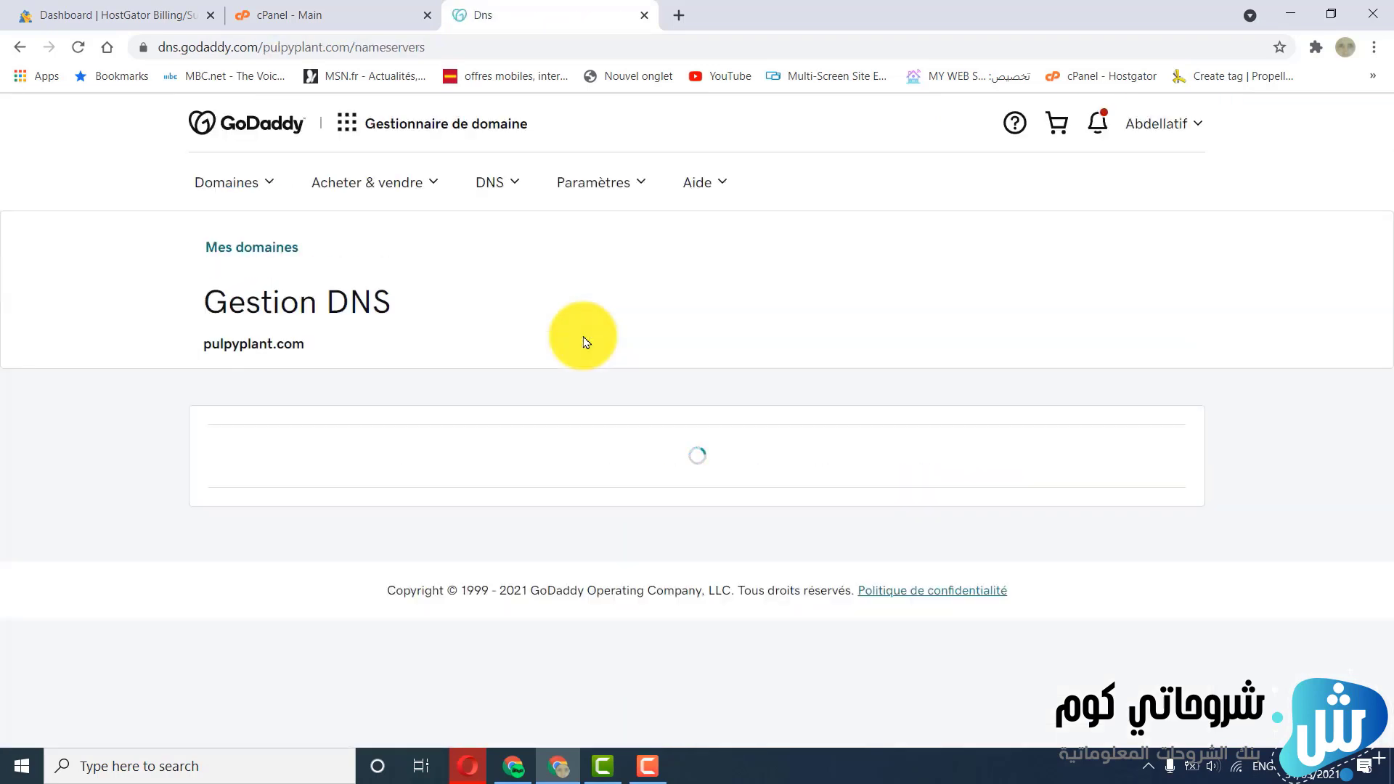
scroll(580, 338, down, 3)
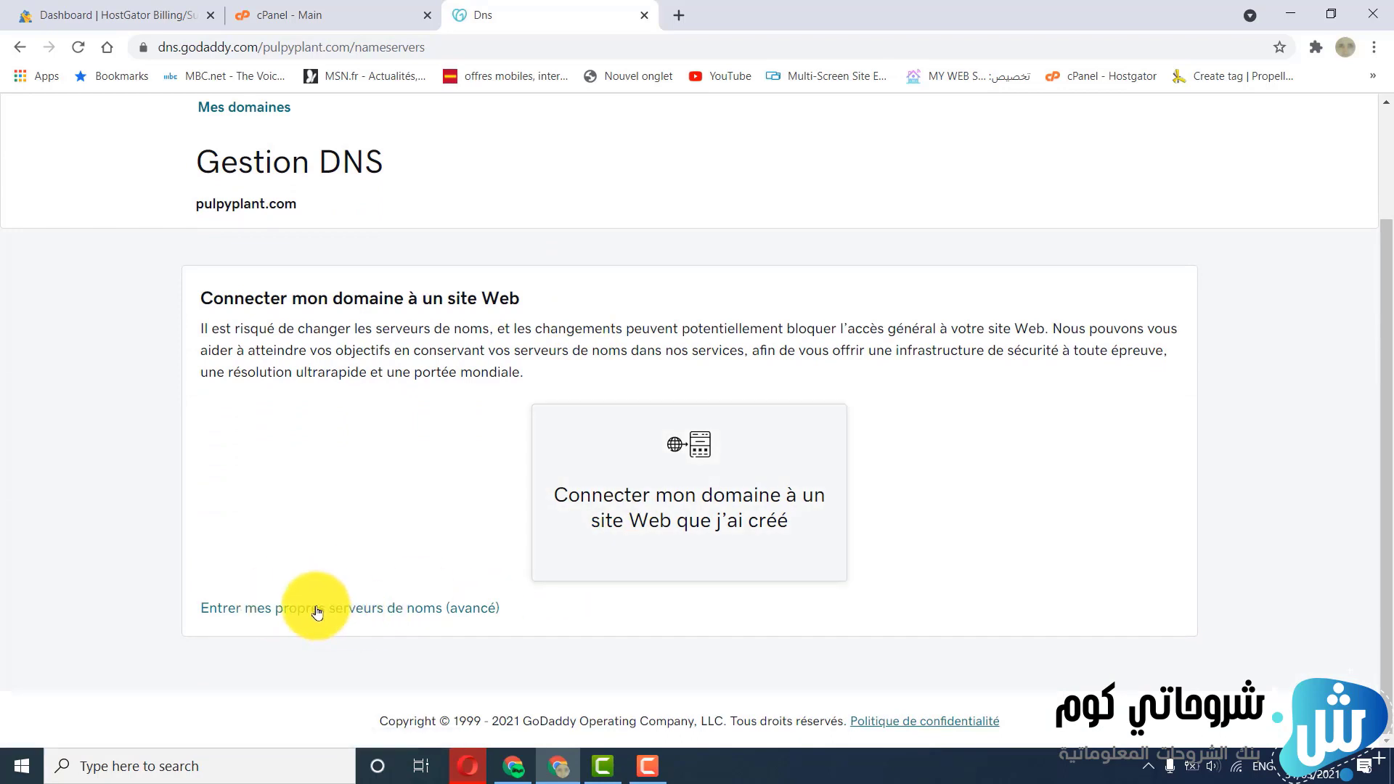
click(367, 614)
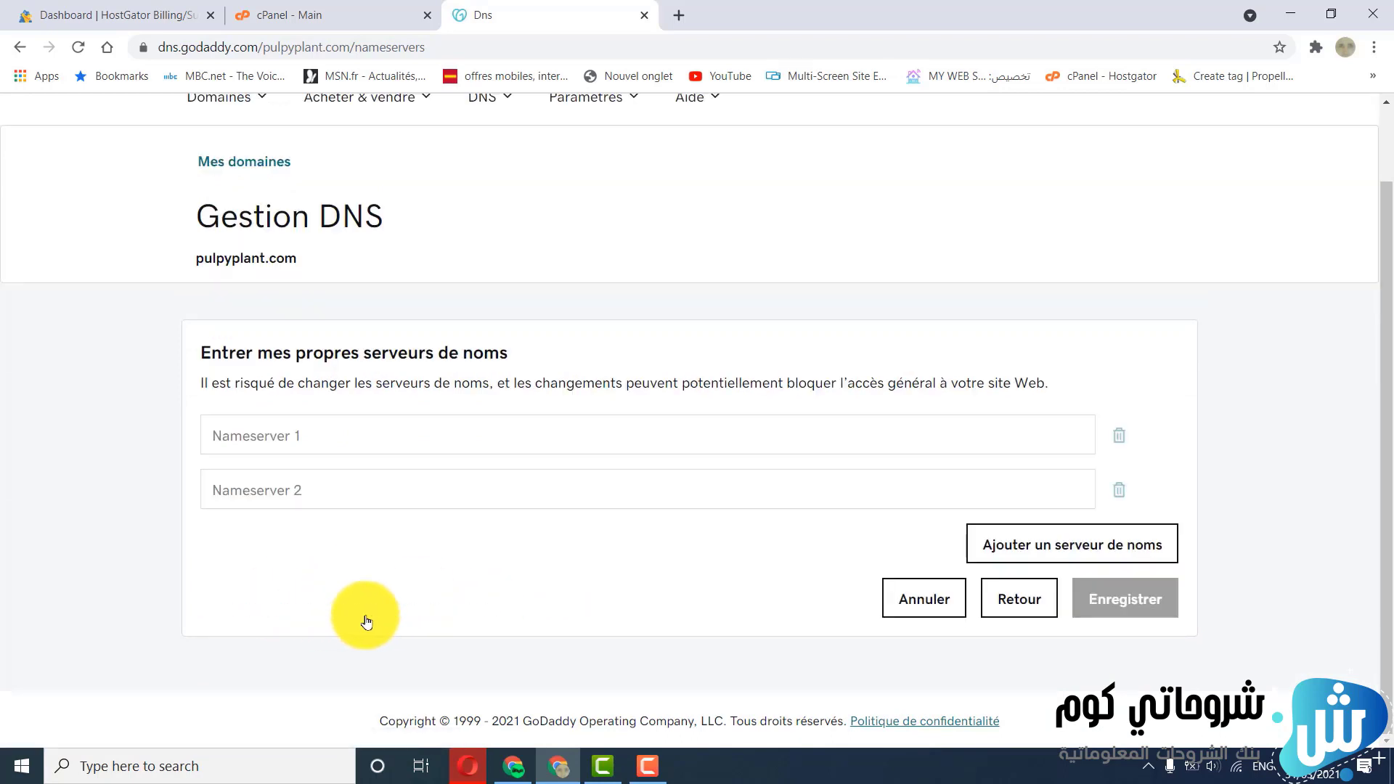
click(275, 437)
right_click(275, 437)
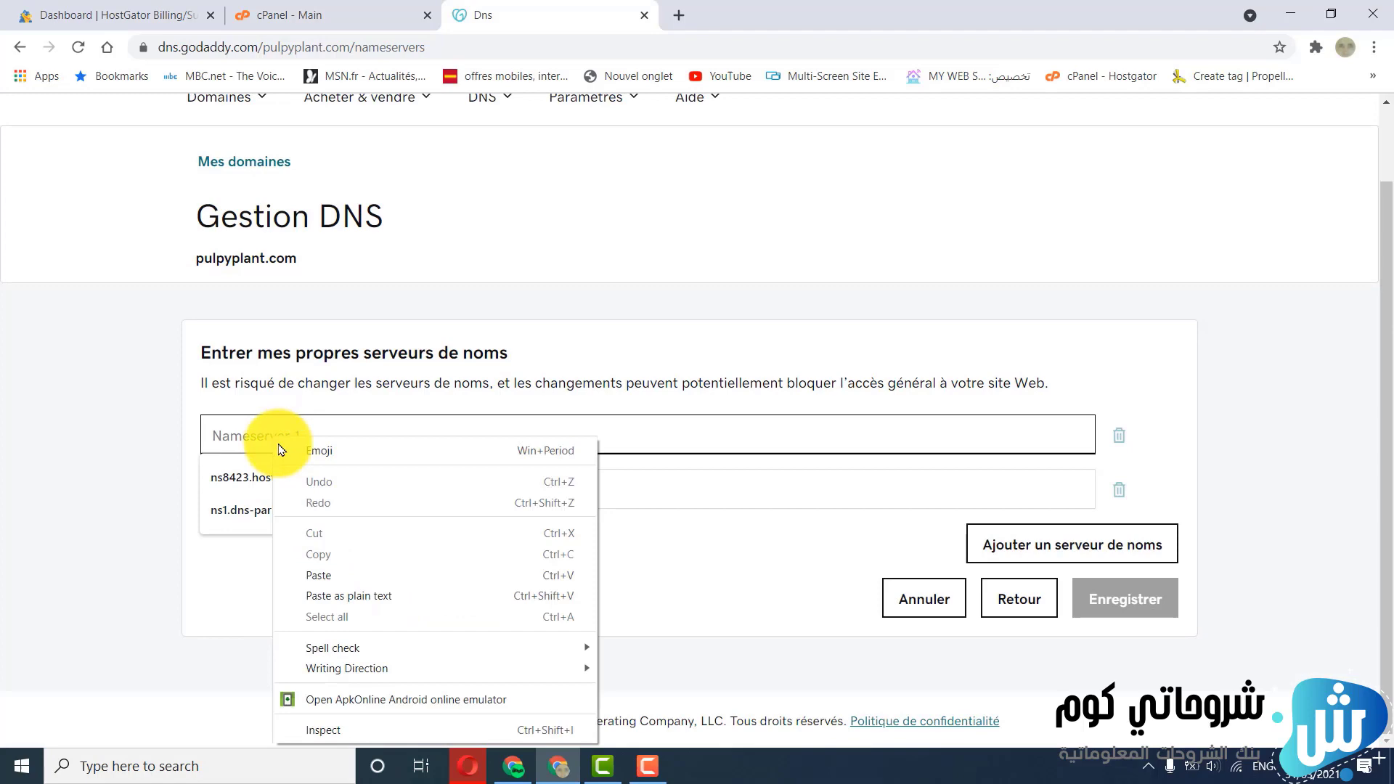
click(318, 574)
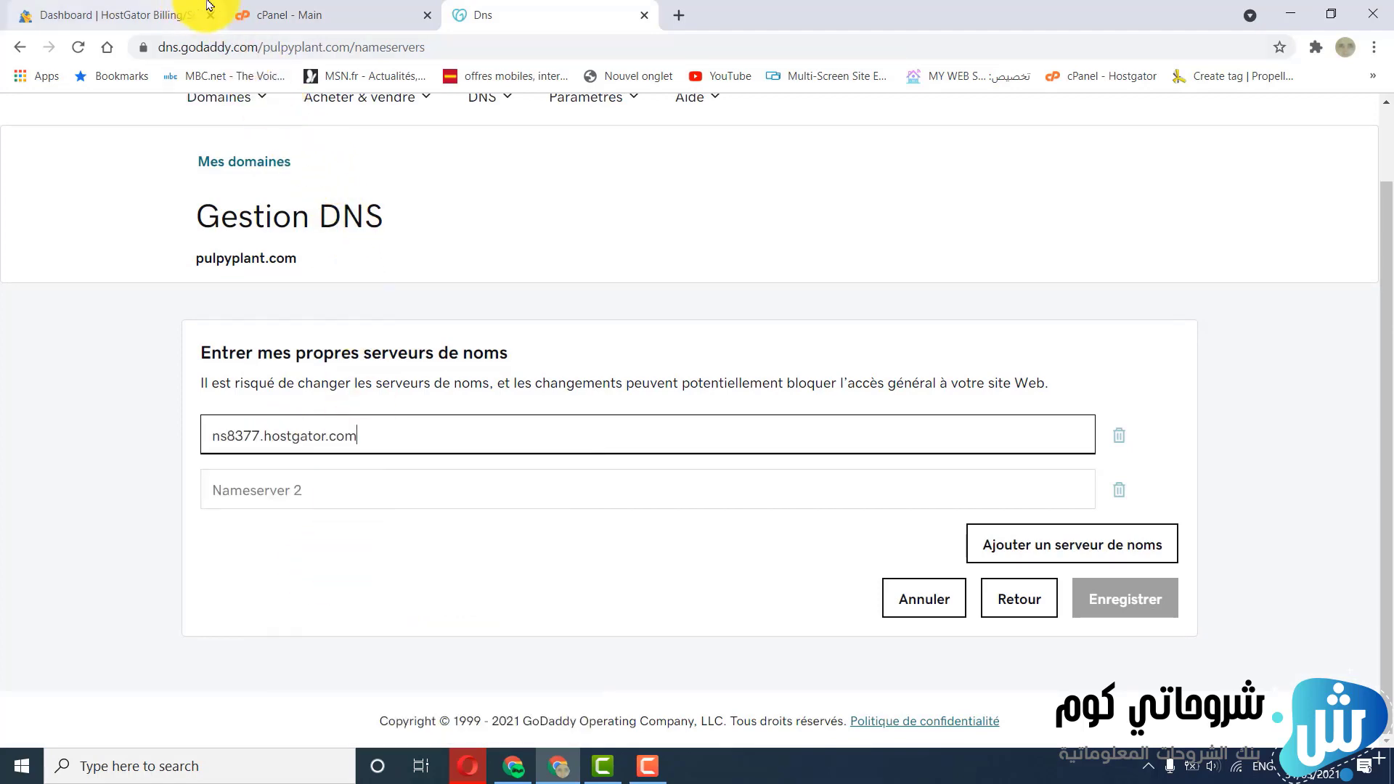
Copy the secondary nameserver address, ns8378.hostgator.com, from the cPanel account information and paste it as Nameserver 2 for pulpyplant.com in GoDaddy
click(274, 9)
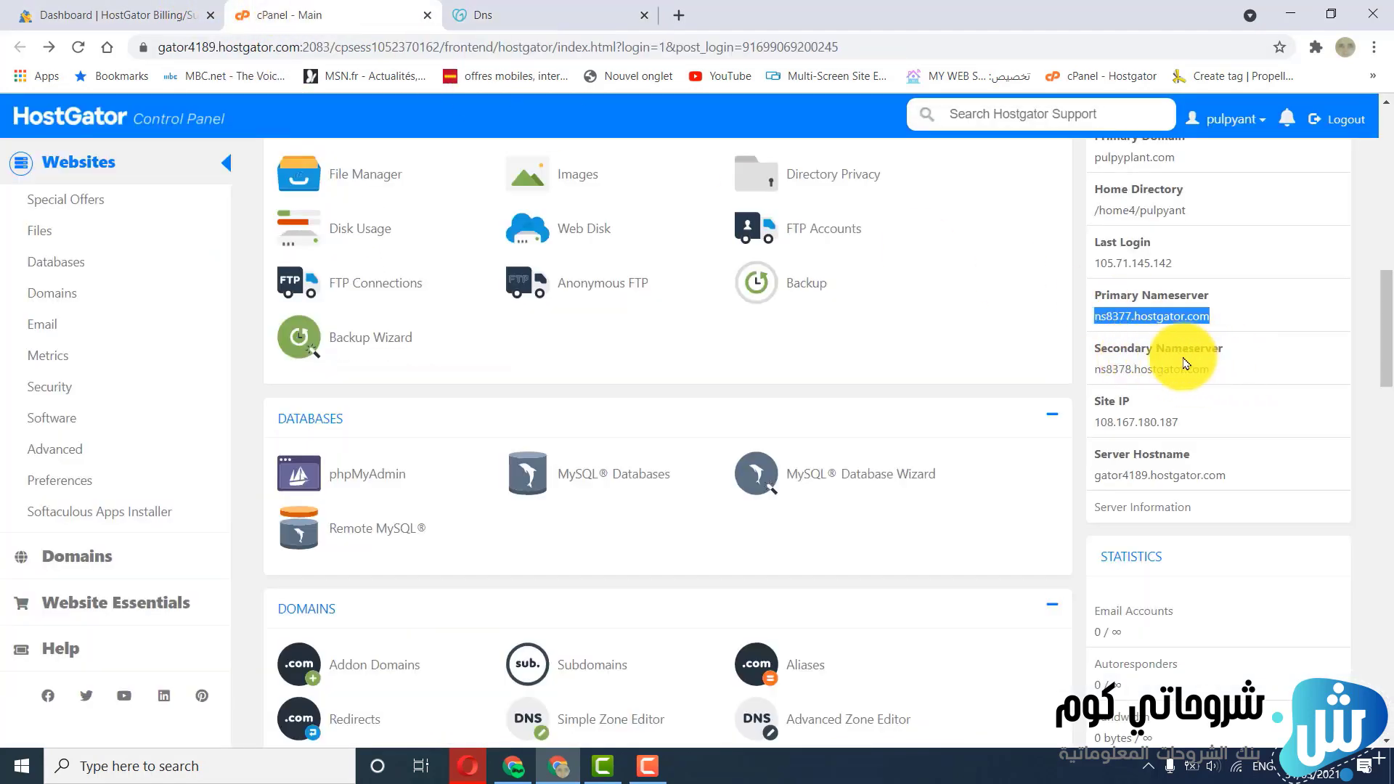
drag(1215, 372, 1123, 372)
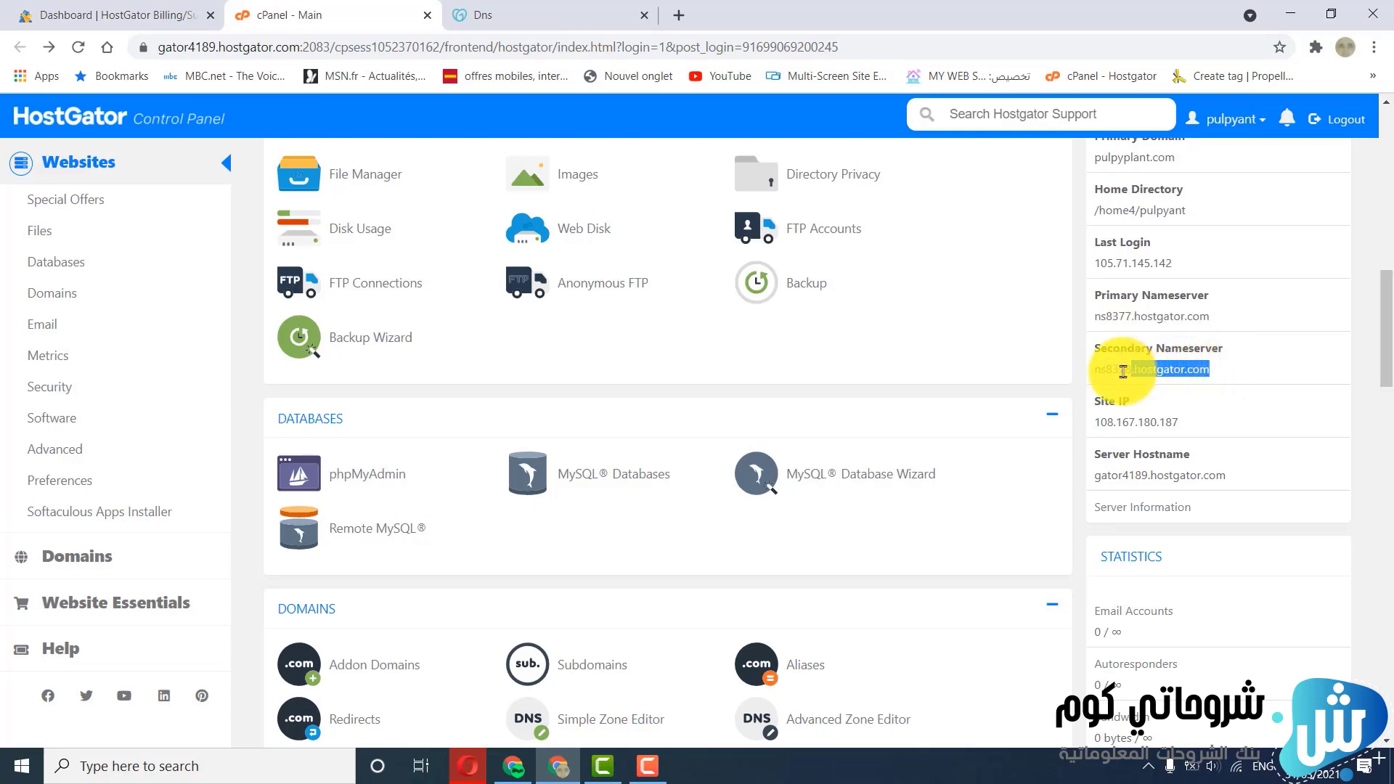
right_click(1111, 373)
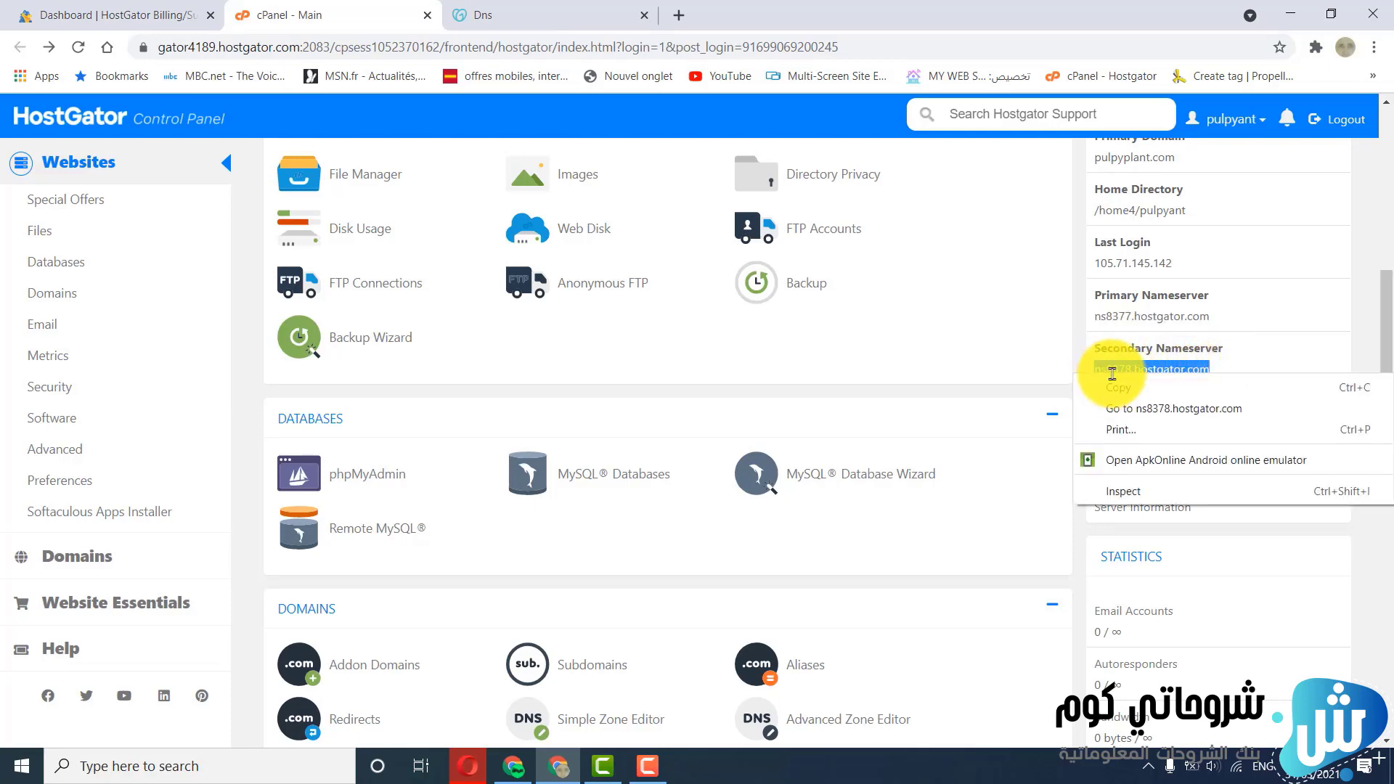
click(1110, 387)
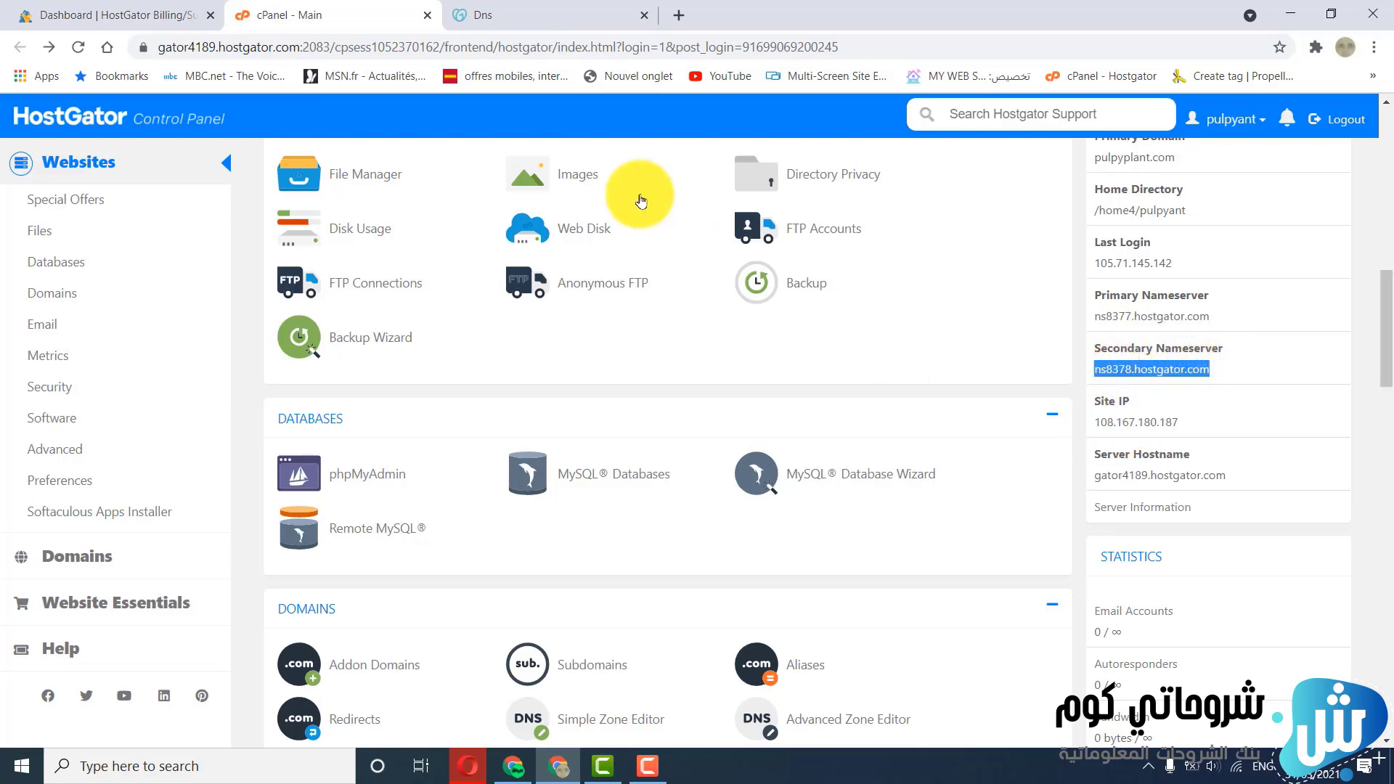
click(493, 15)
click(283, 491)
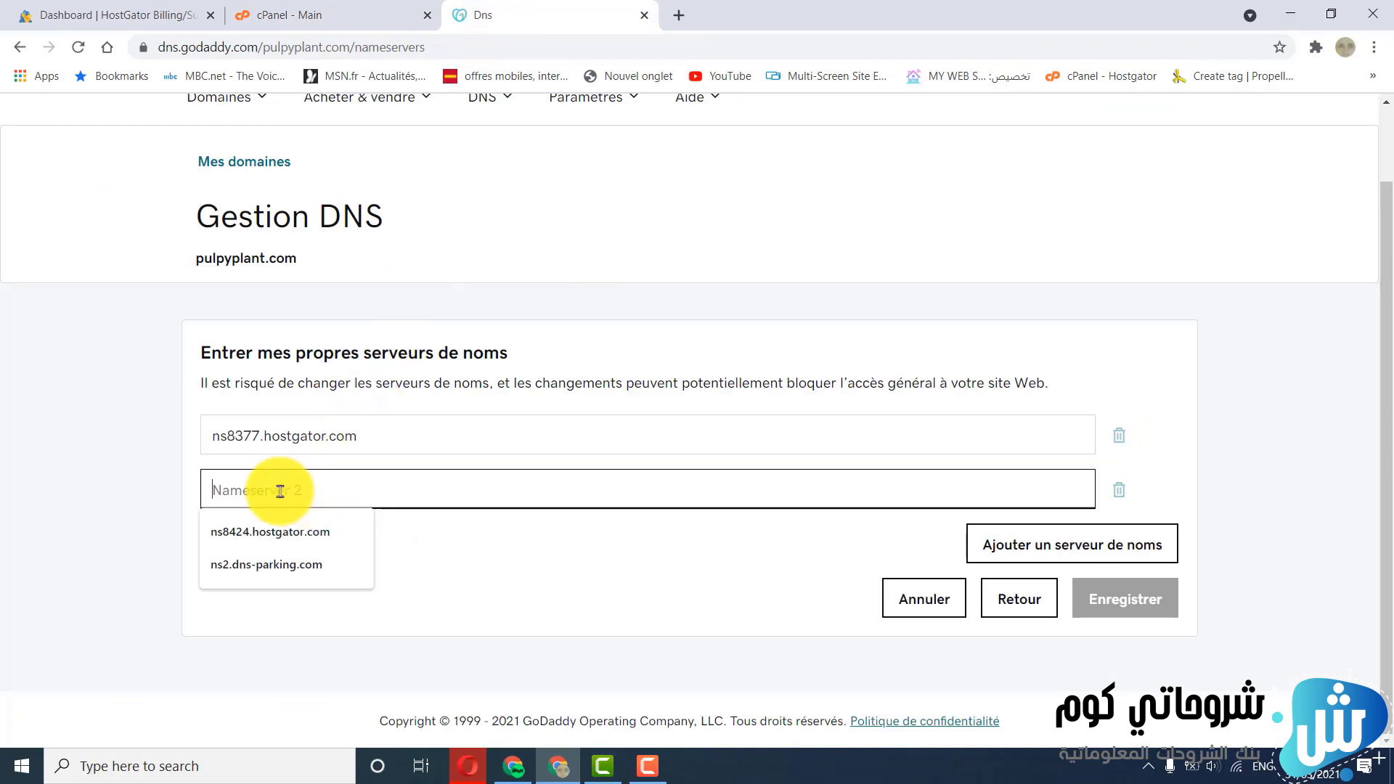
click(321, 320)
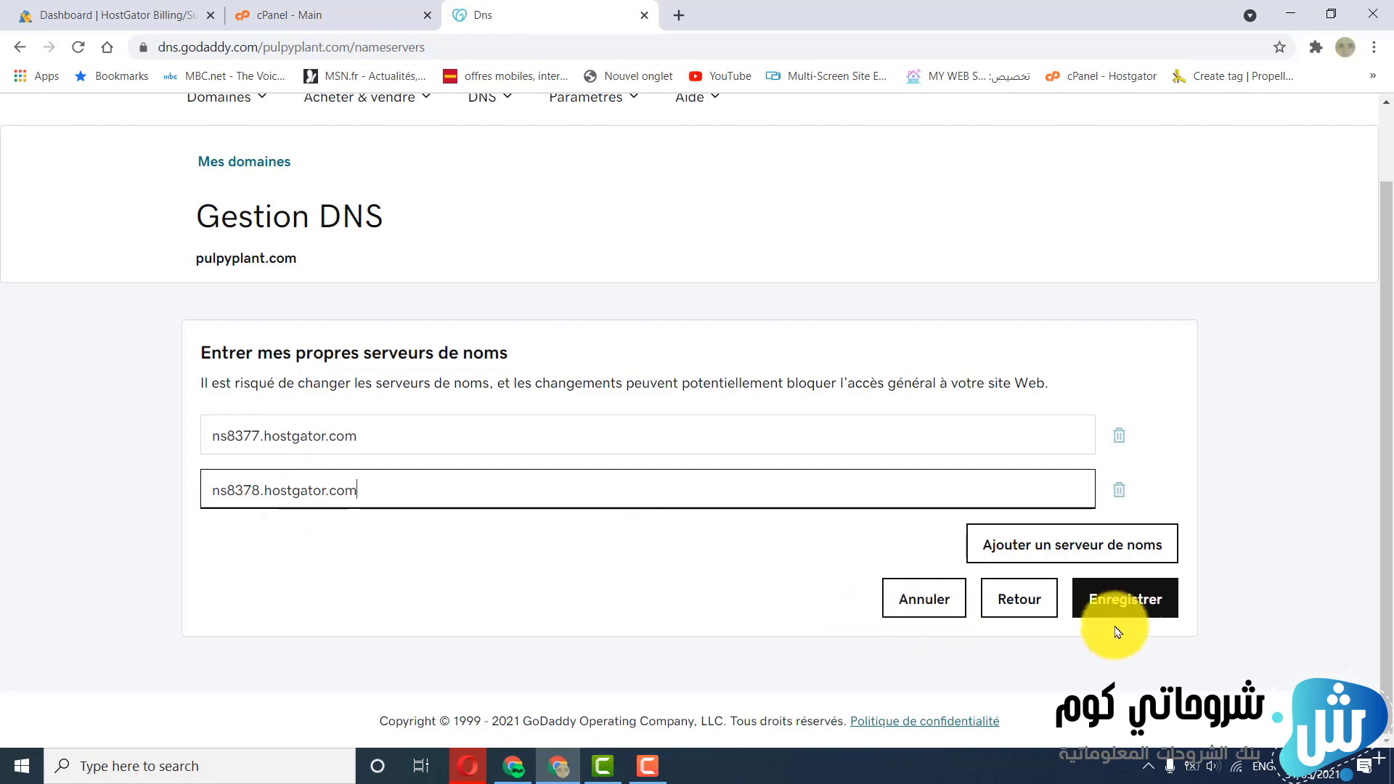
Save the custom nameservers with consent to the update for pulpyplant.com, and reload the DNS management page to check its nameserver list
click(1116, 603)
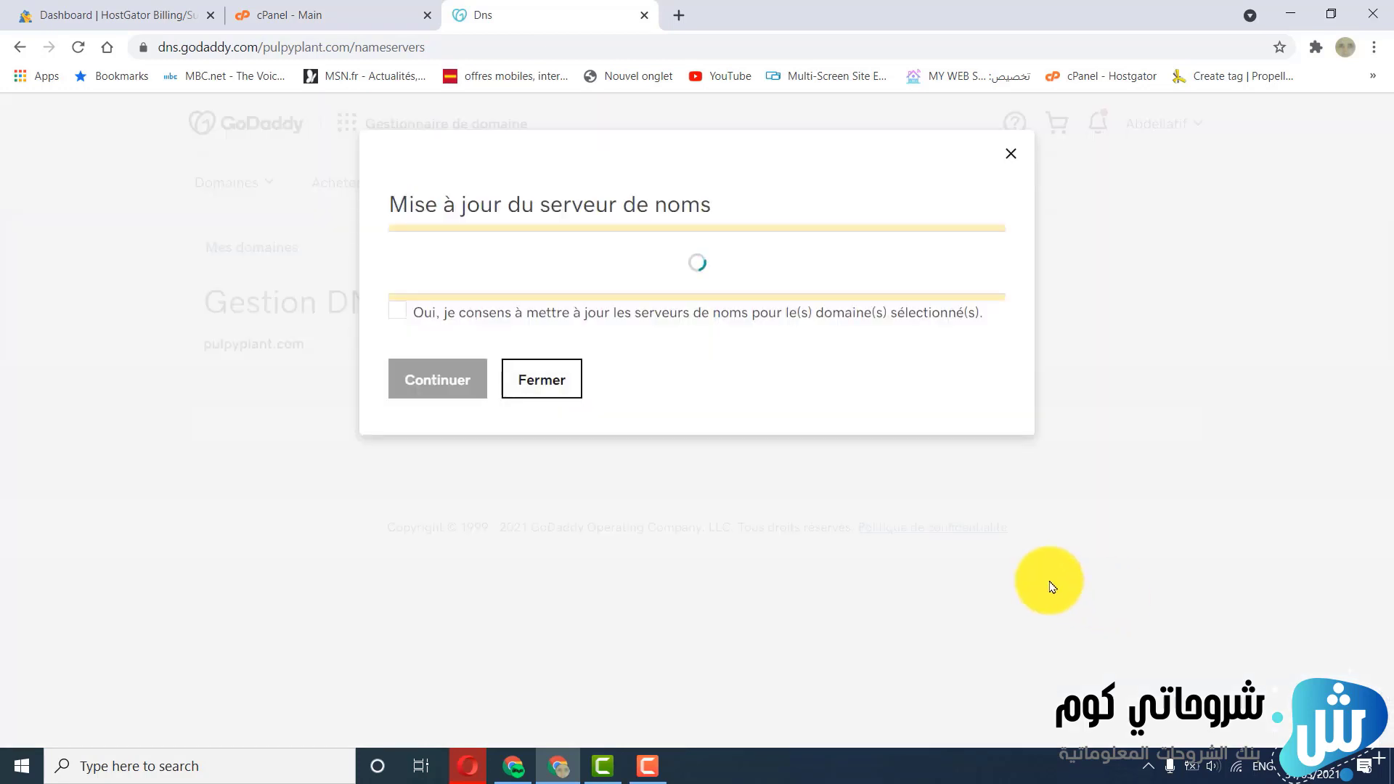
click(399, 347)
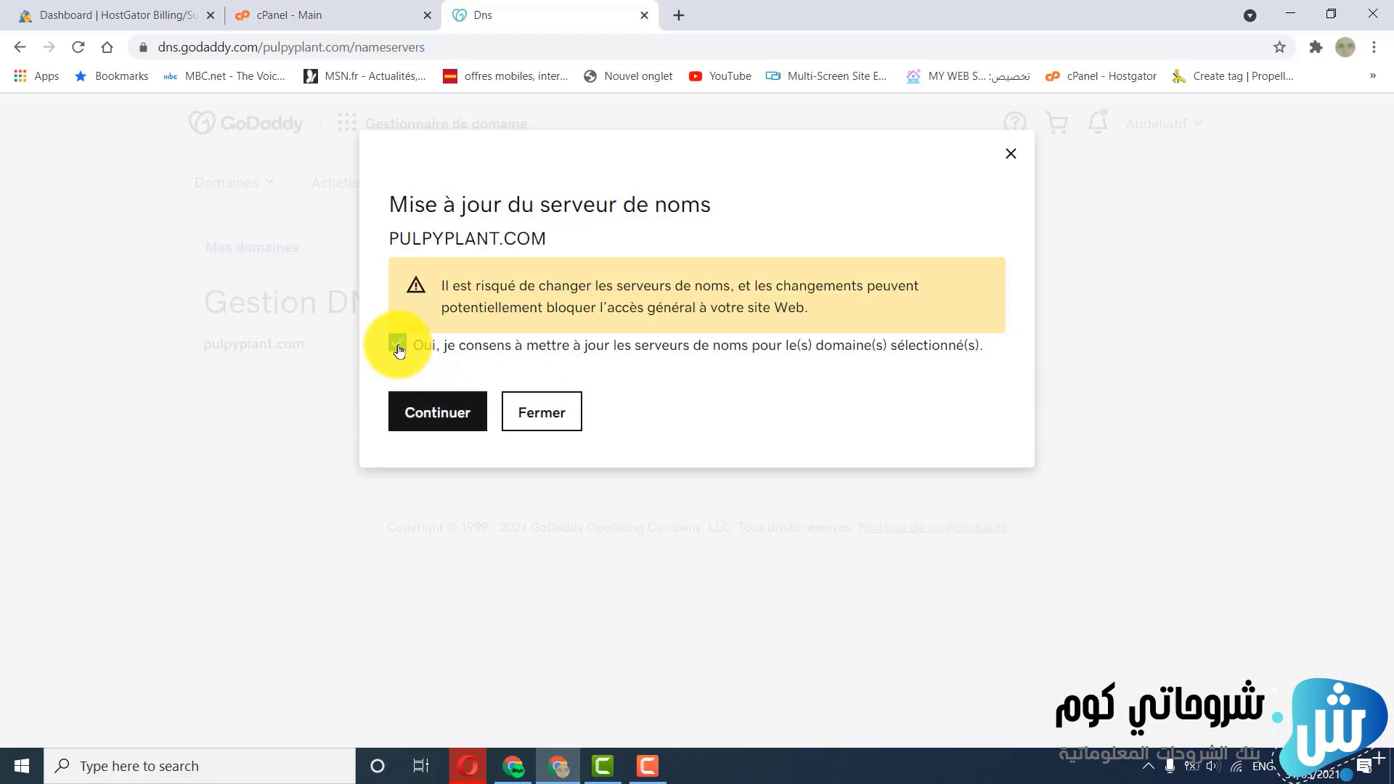
click(438, 414)
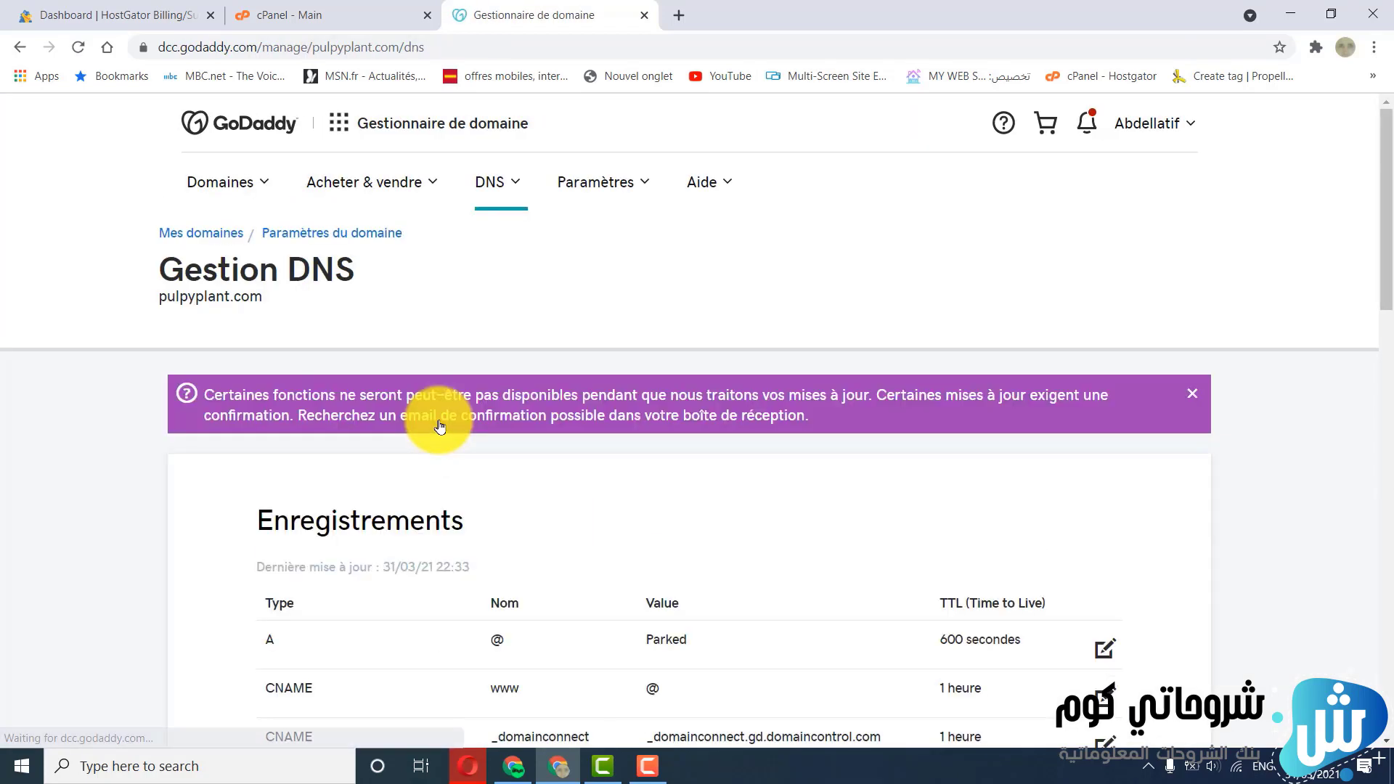
scroll(439, 427, down, 2)
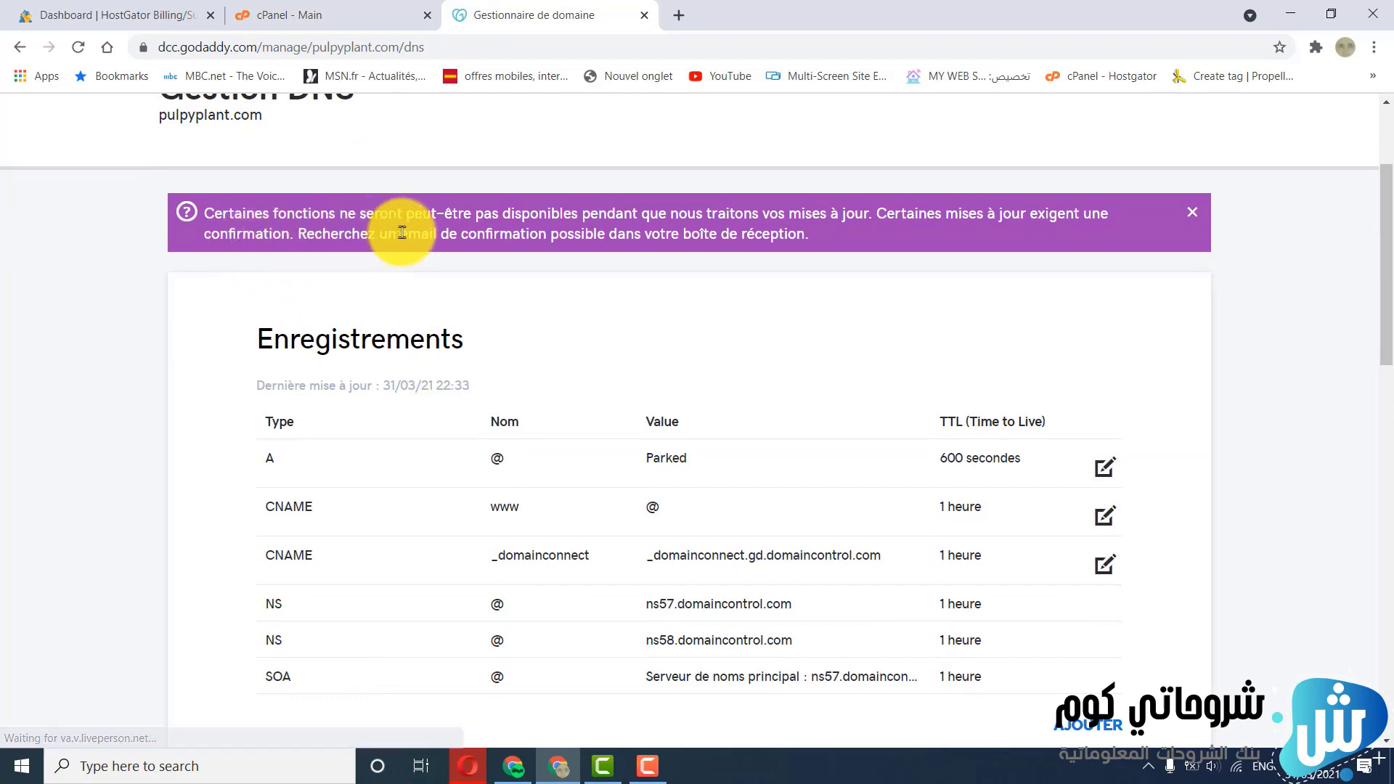
click(78, 48)
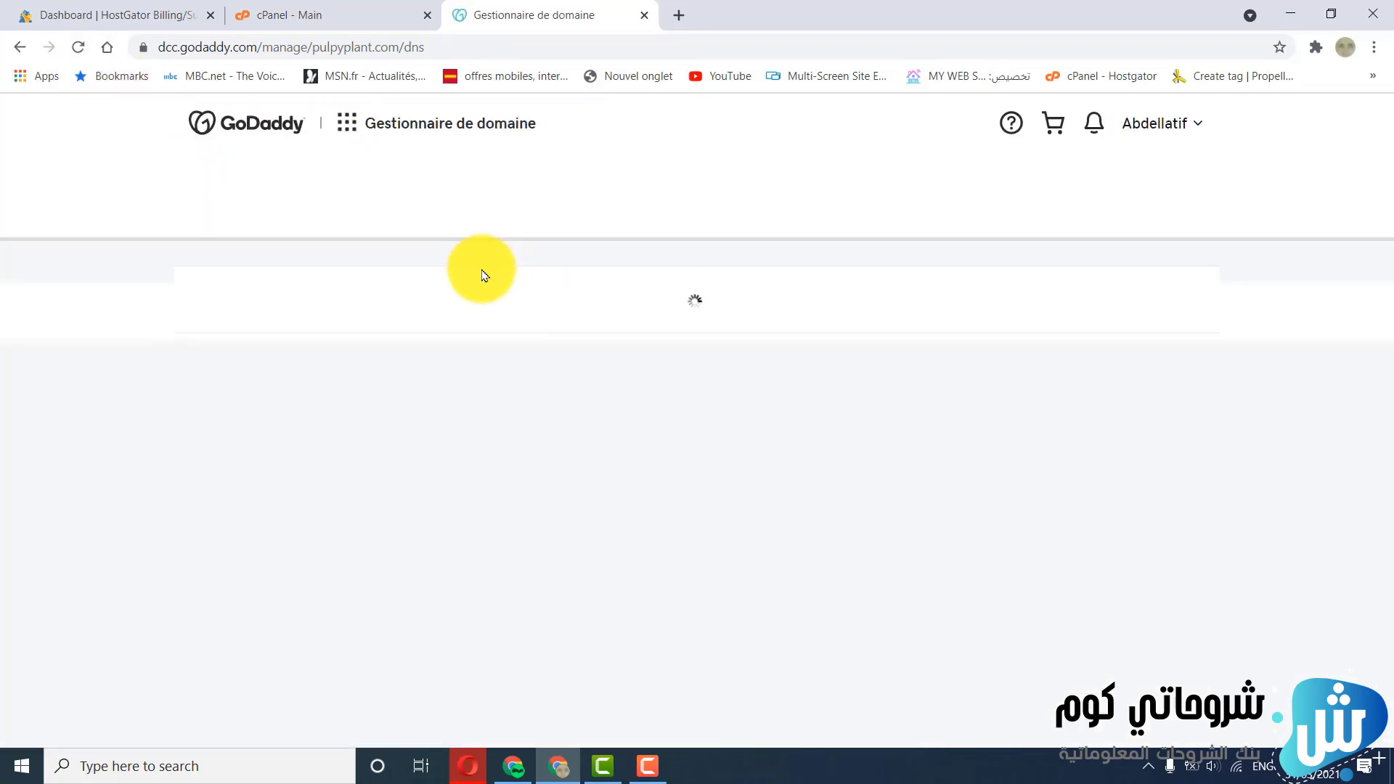
scroll(483, 274, down, 5)
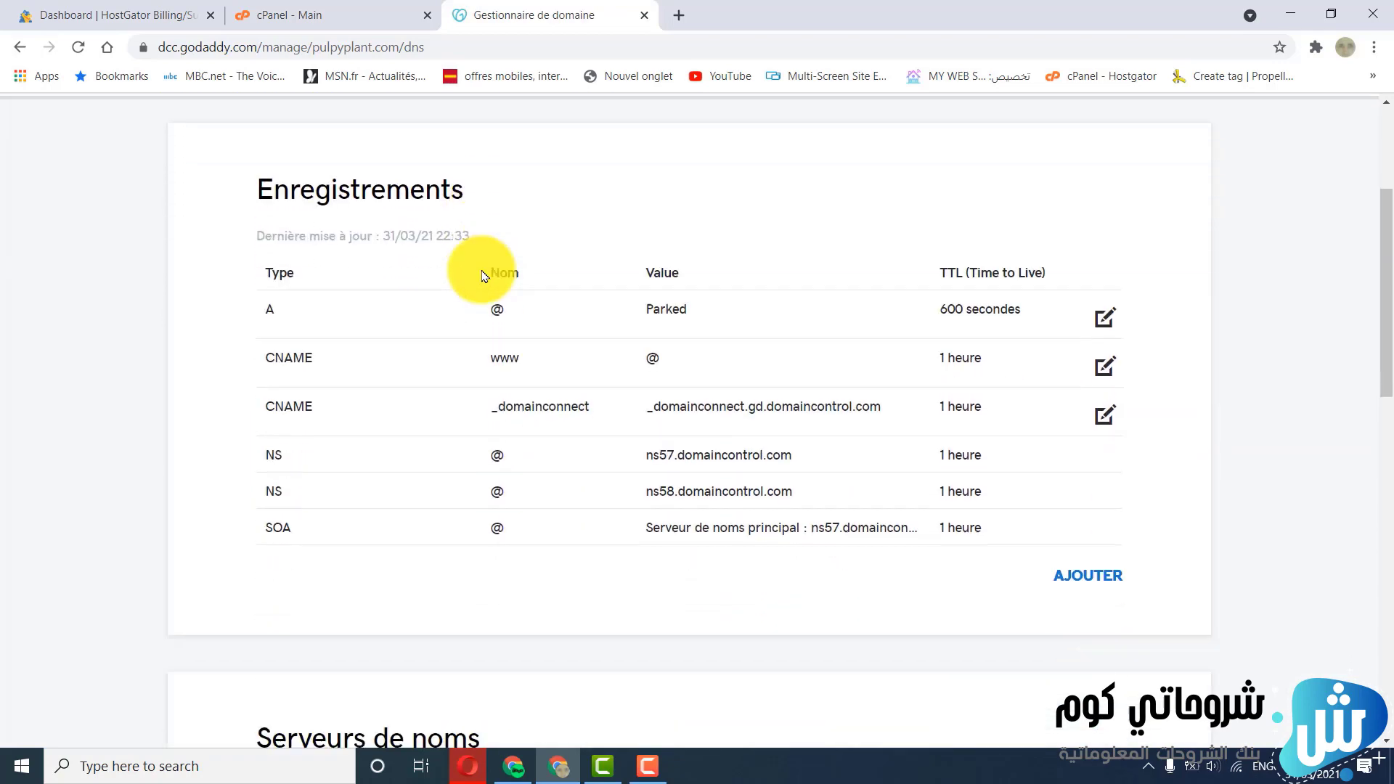
scroll(482, 276, down, 1)
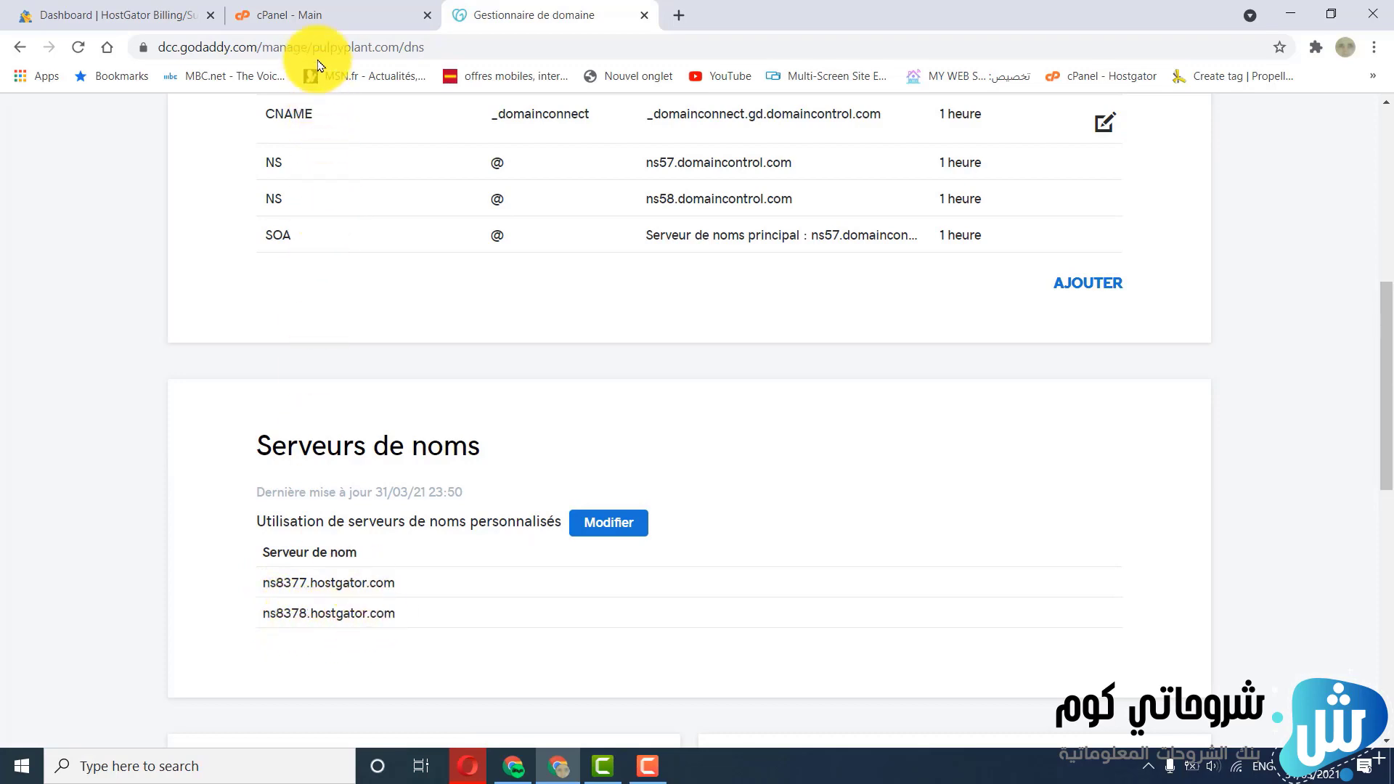
Switch back to HostGator's cPanel and open the WordPress installer's setup form
click(320, 11)
scroll(838, 358, up, 6)
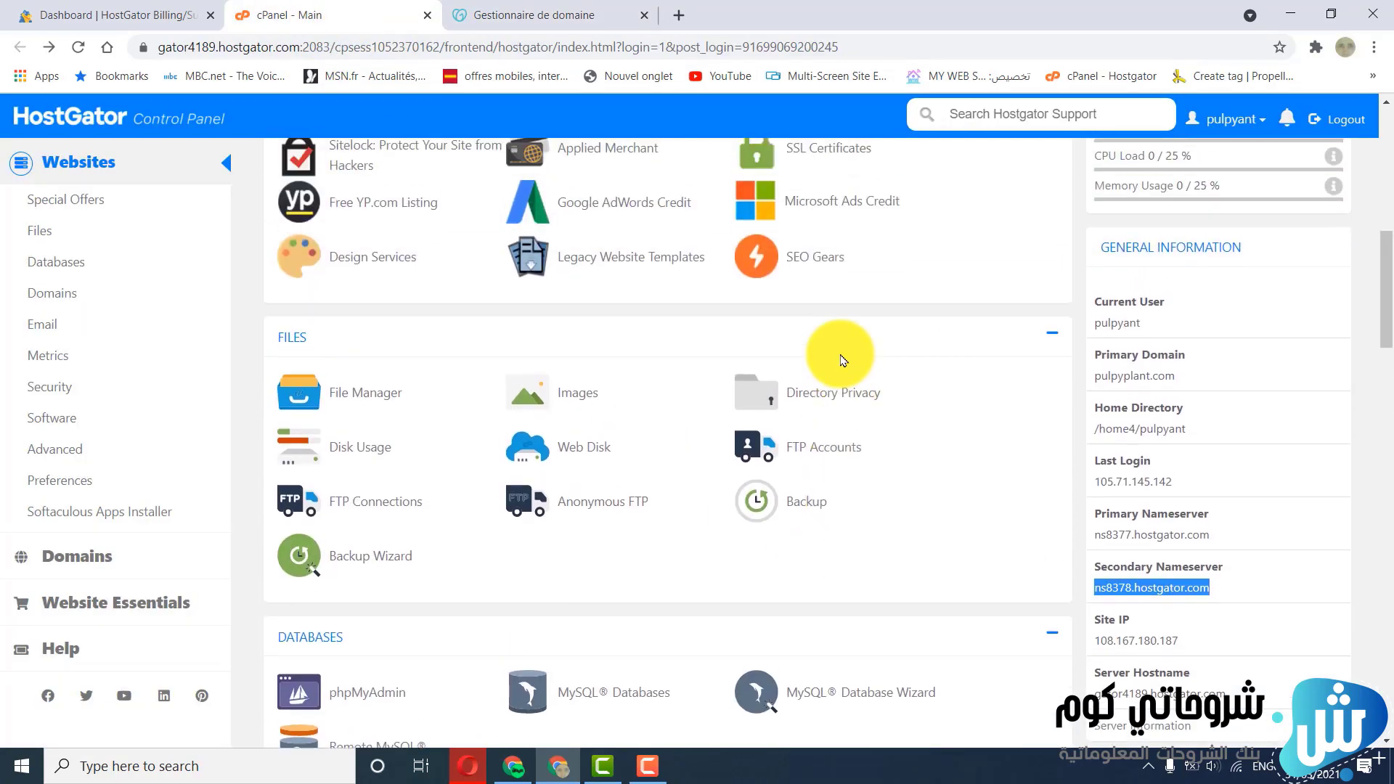
scroll(842, 361, up, 6)
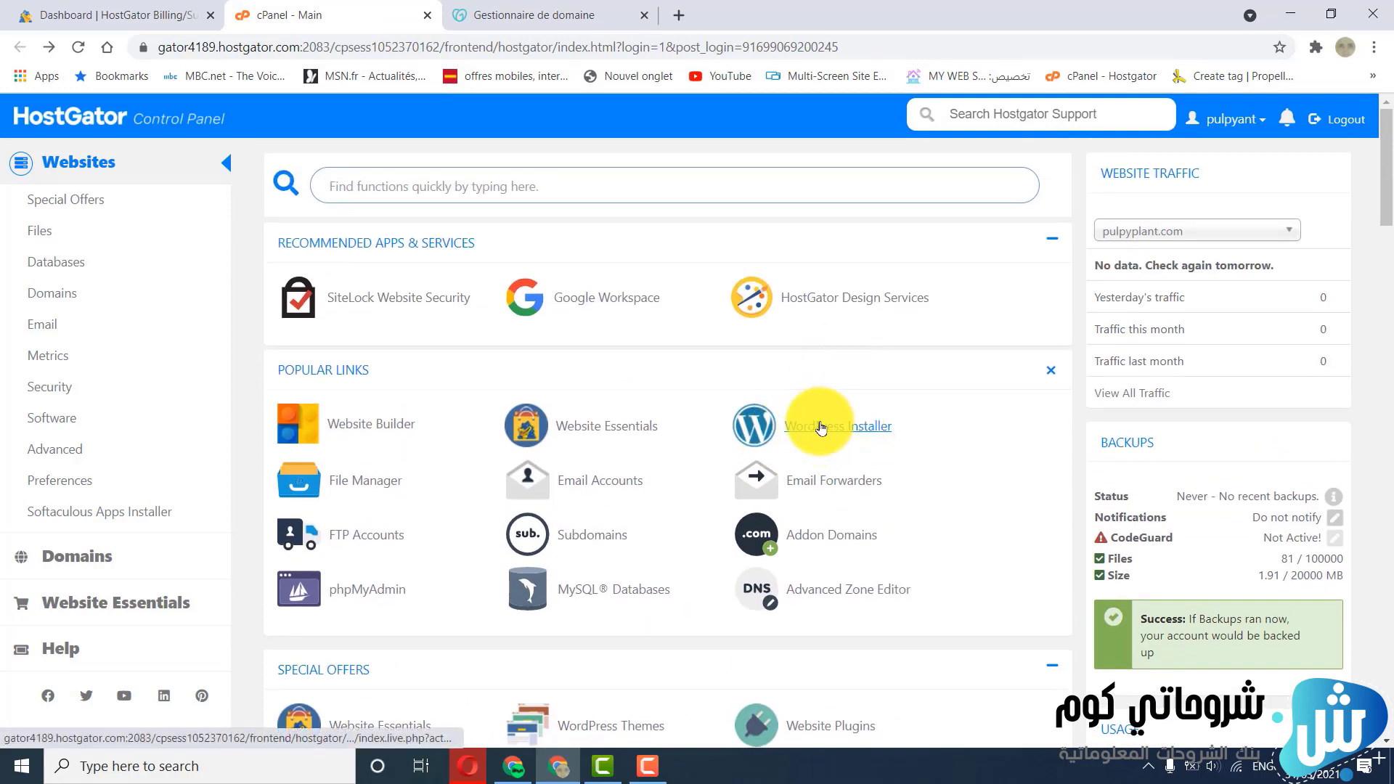
click(821, 427)
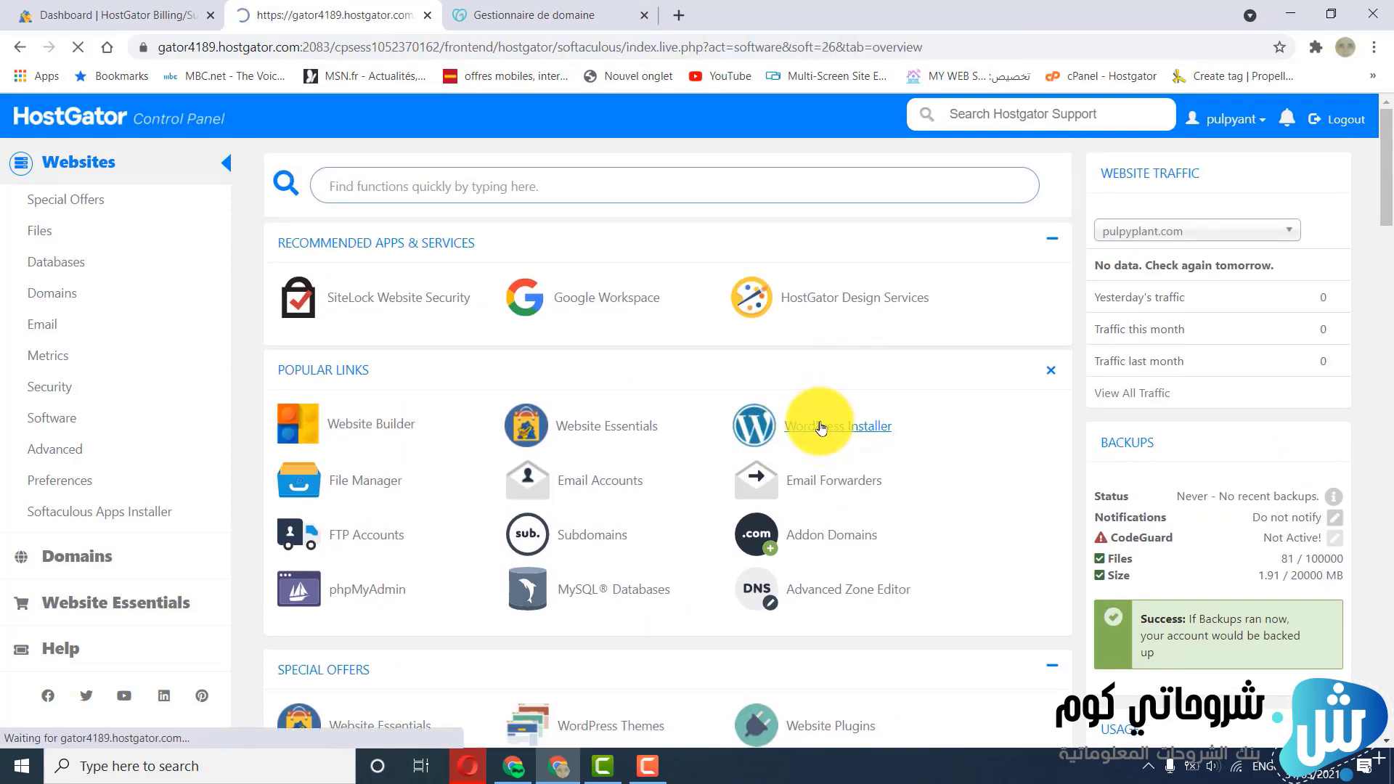
scroll(821, 427, down, 2)
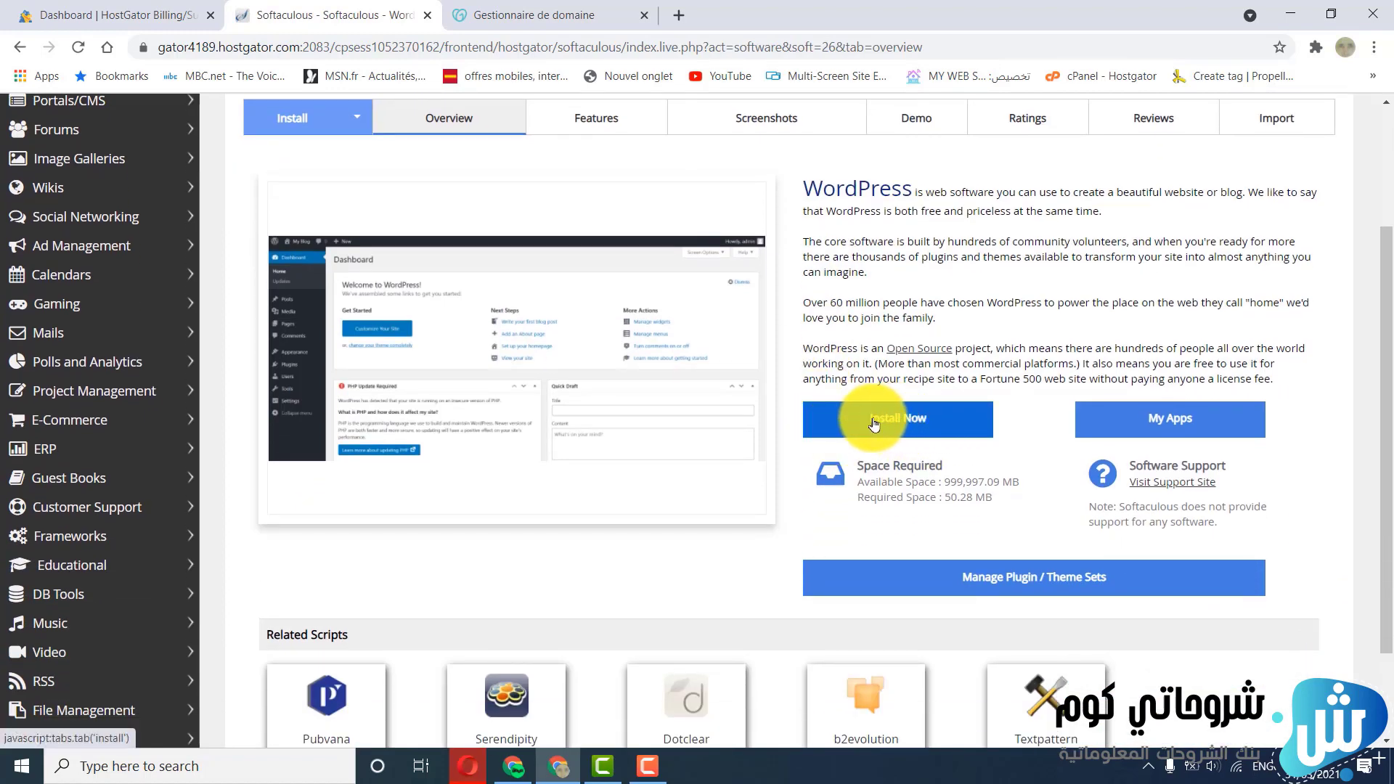
click(892, 419)
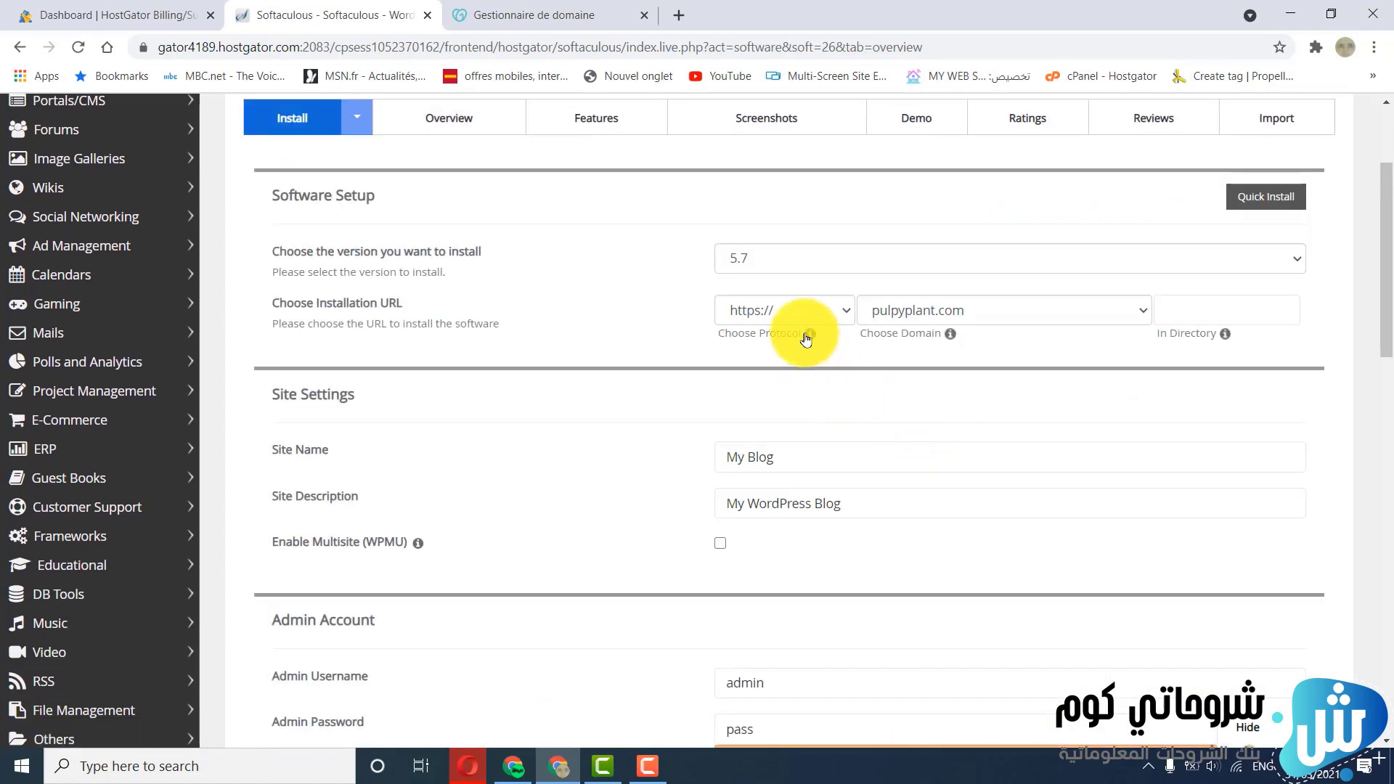
click(765, 262)
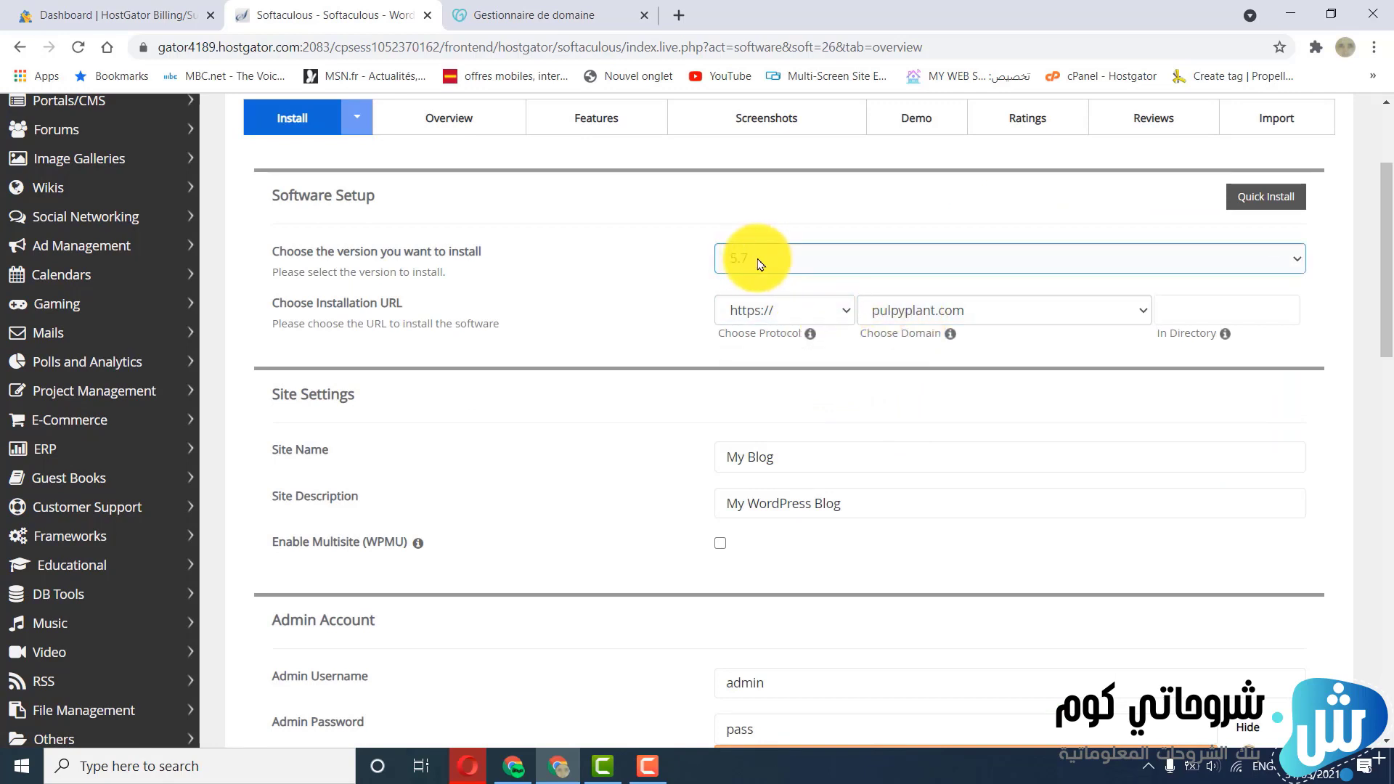
click(776, 310)
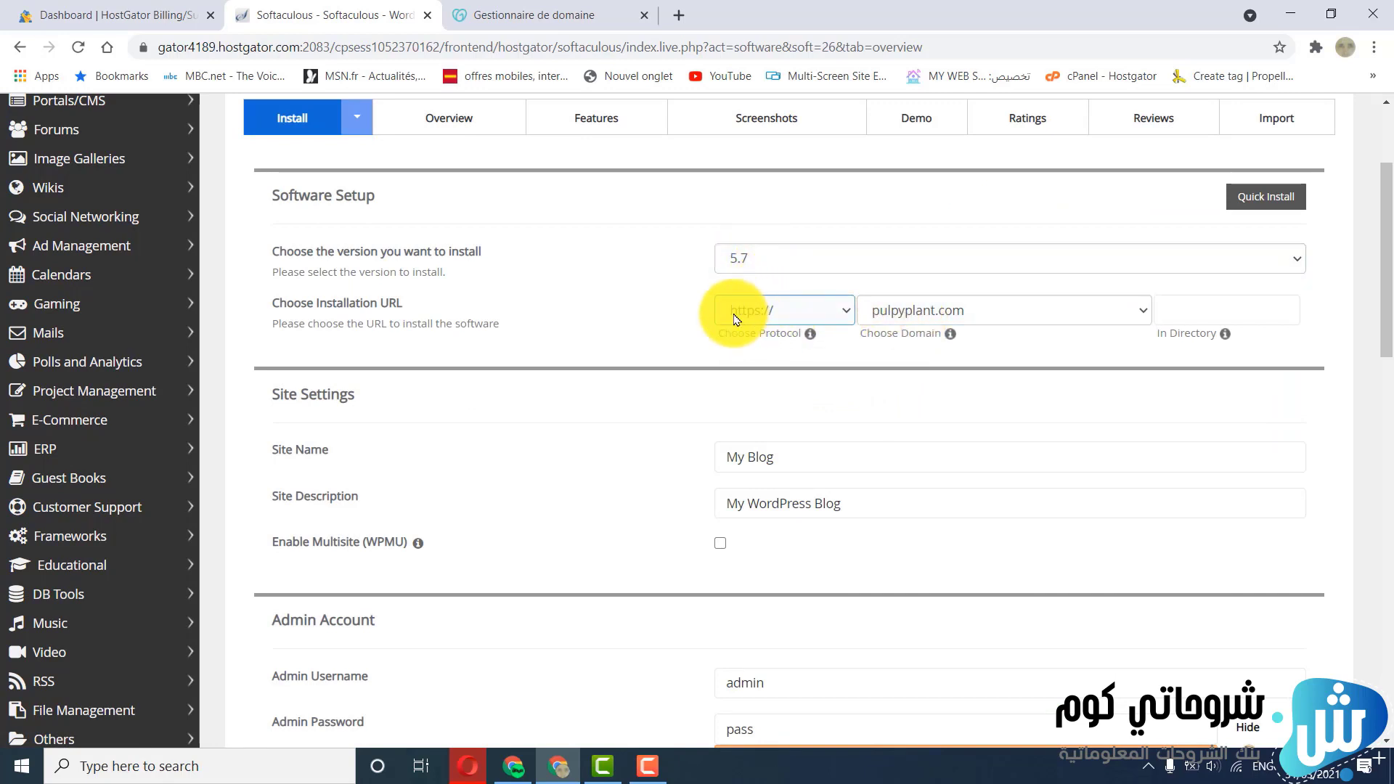
click(944, 313)
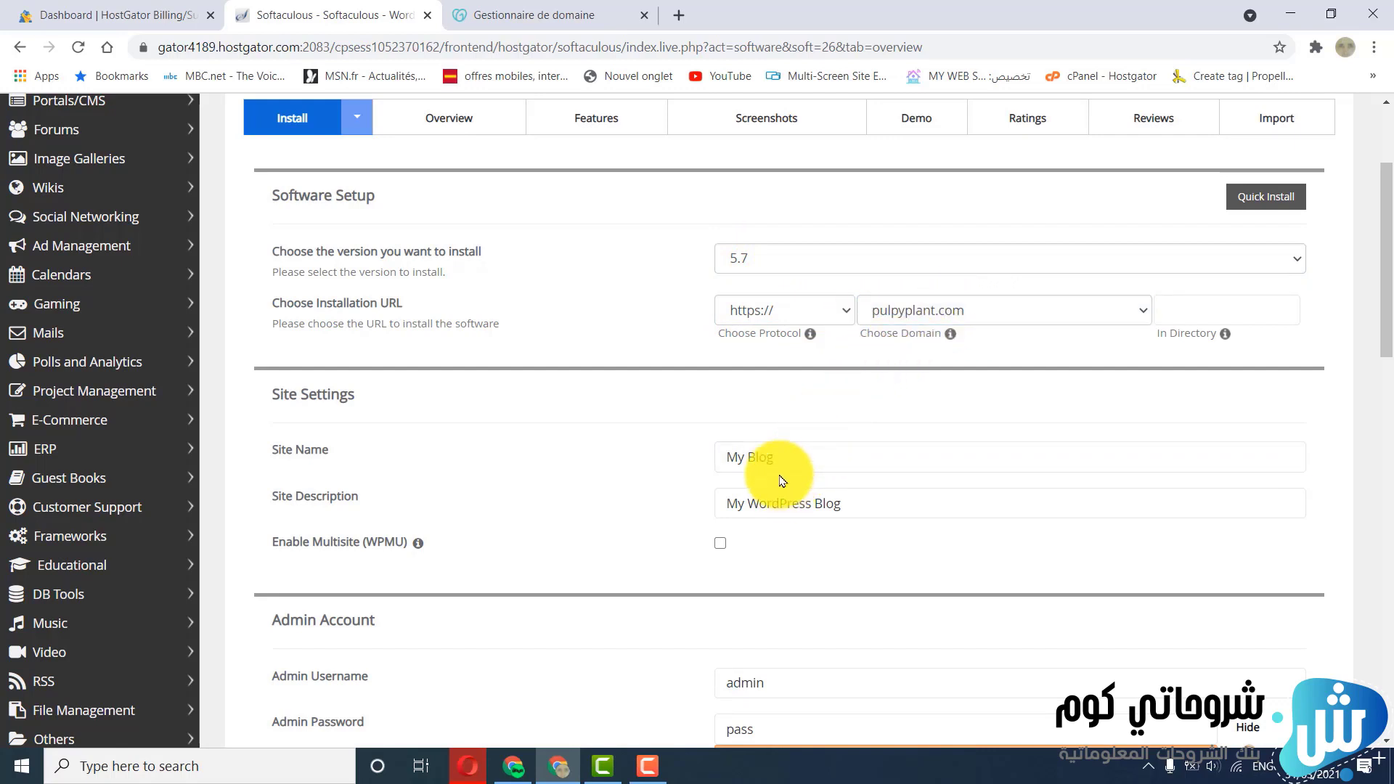
Set the site name to Pulpy Plant and the site description to Plant Store
click(794, 458)
drag(794, 458, 716, 463)
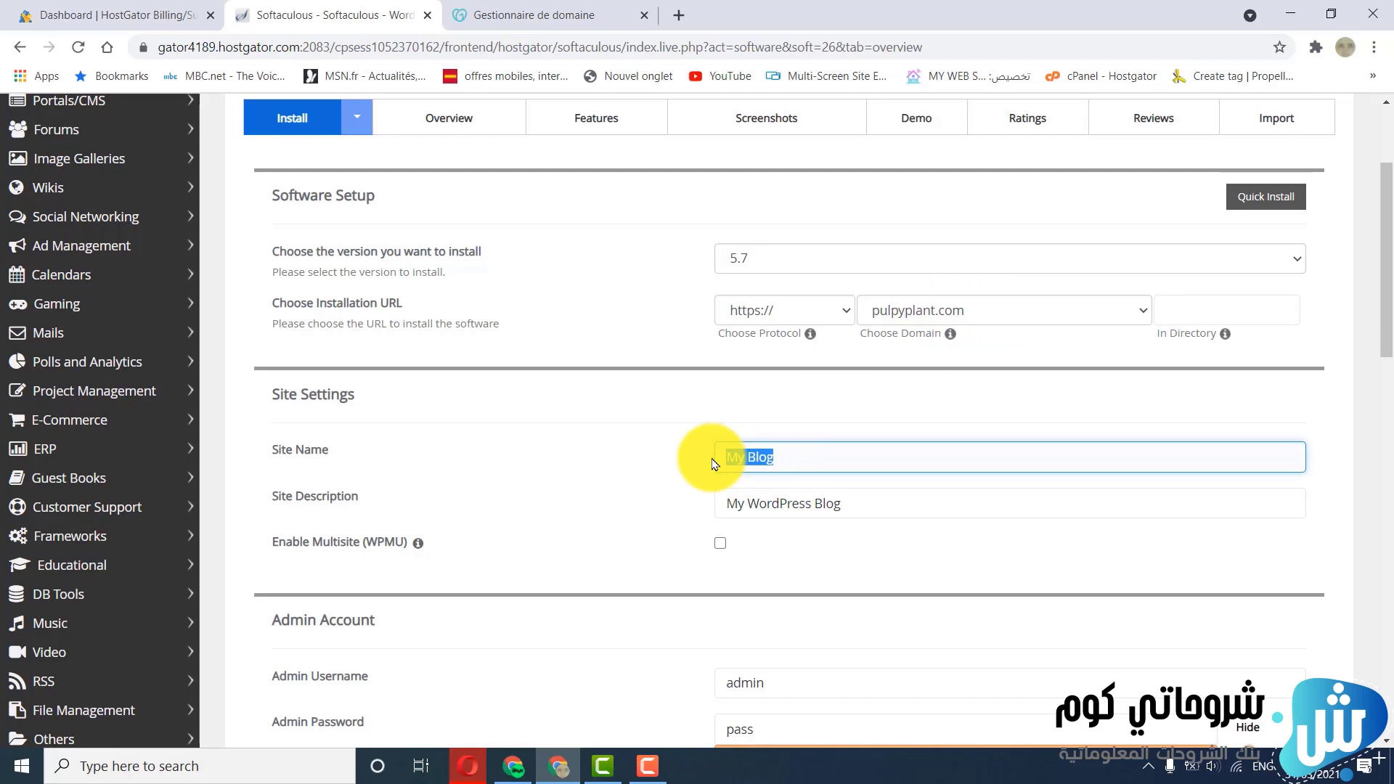
text(P)
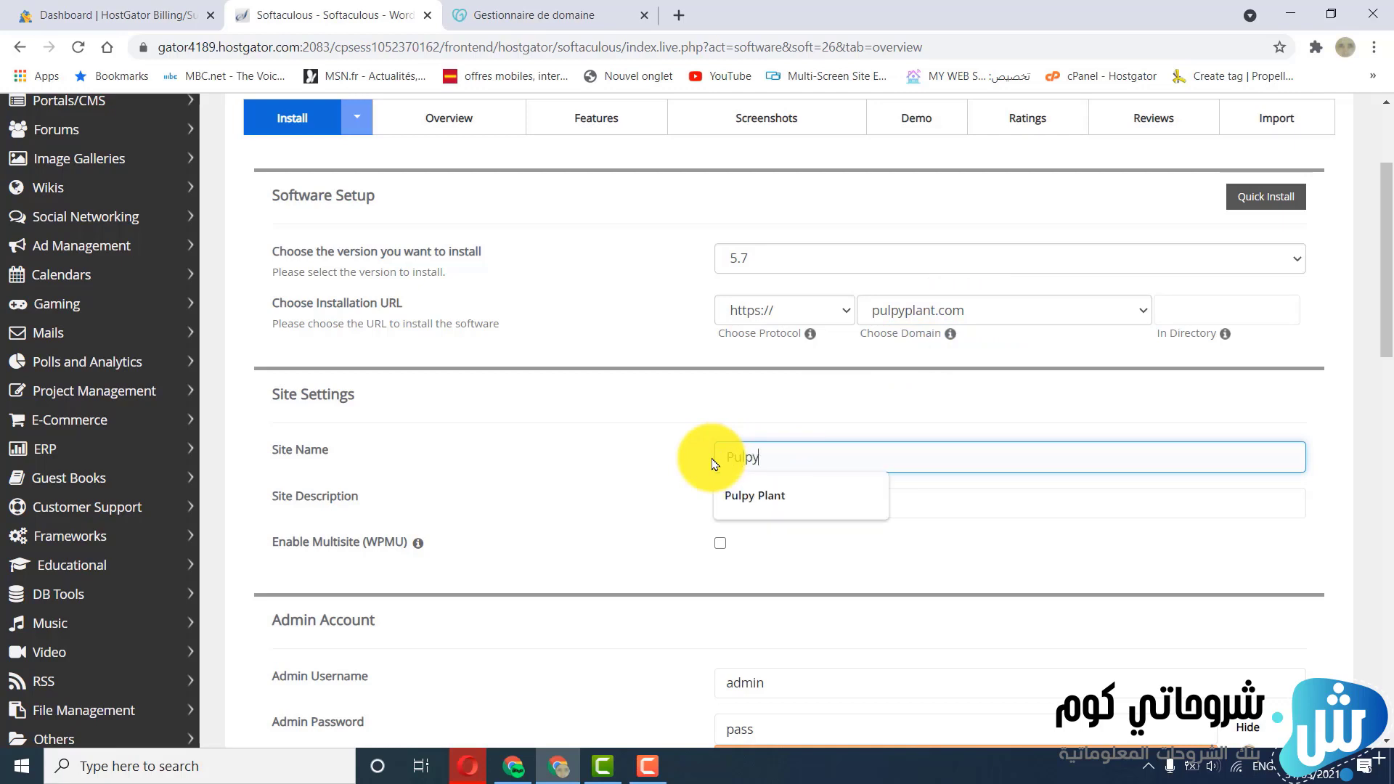
text(ulpy)
click(738, 493)
click(772, 505)
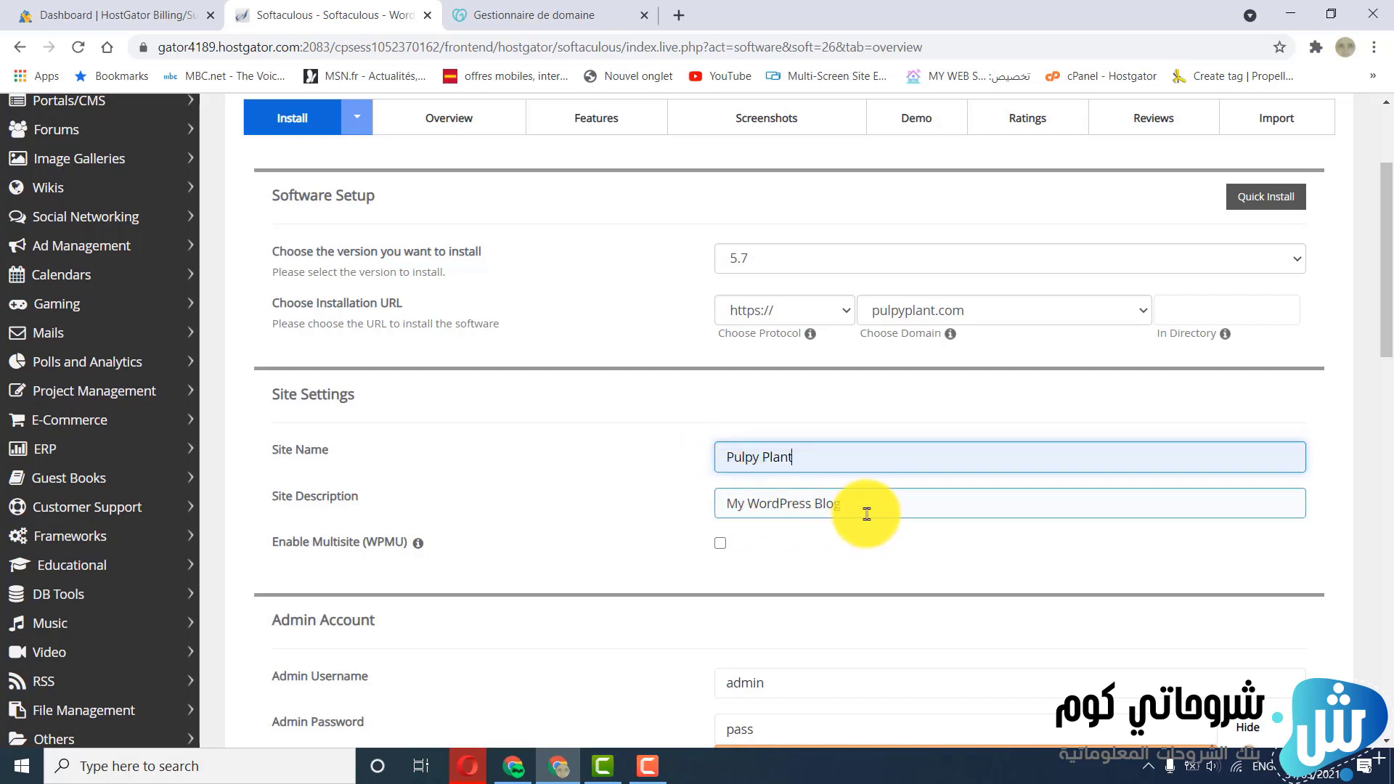
drag(861, 511, 723, 511)
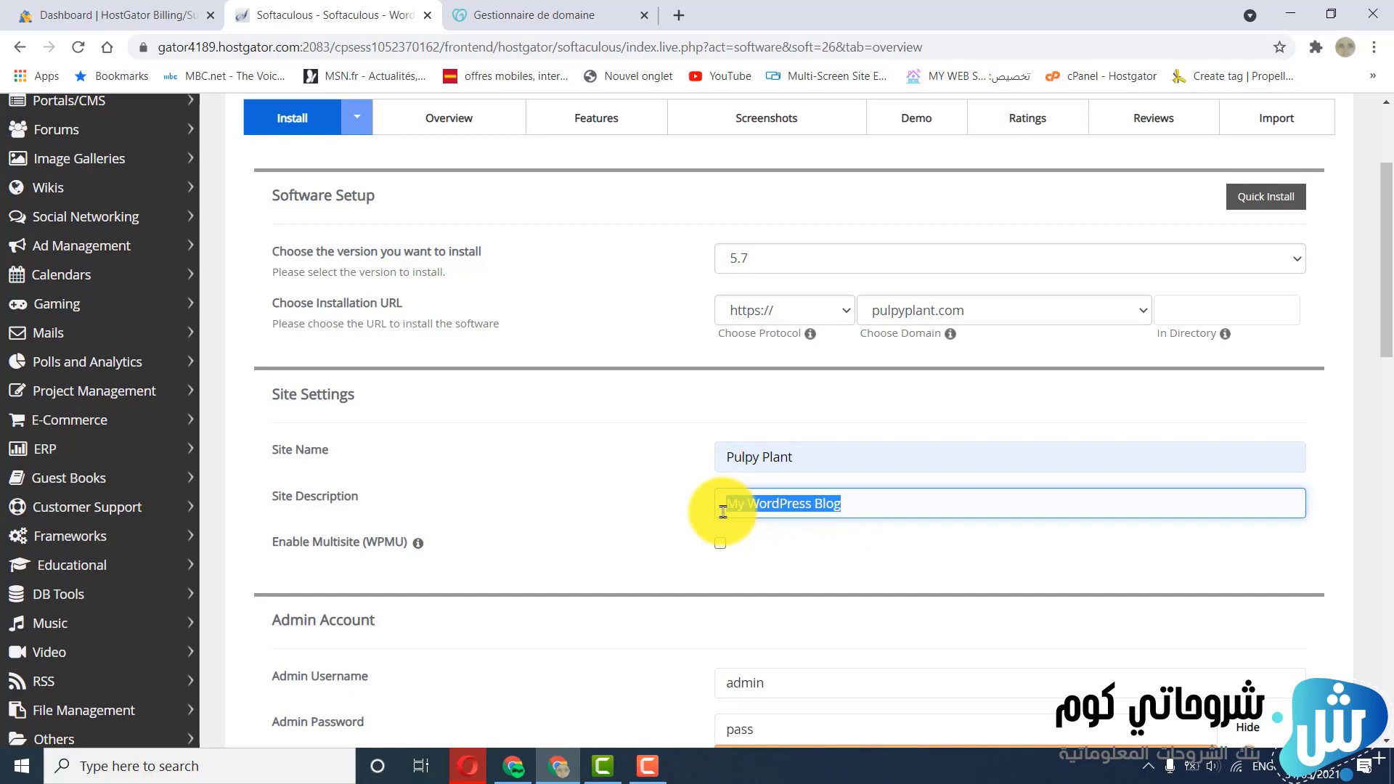
text(Plant)
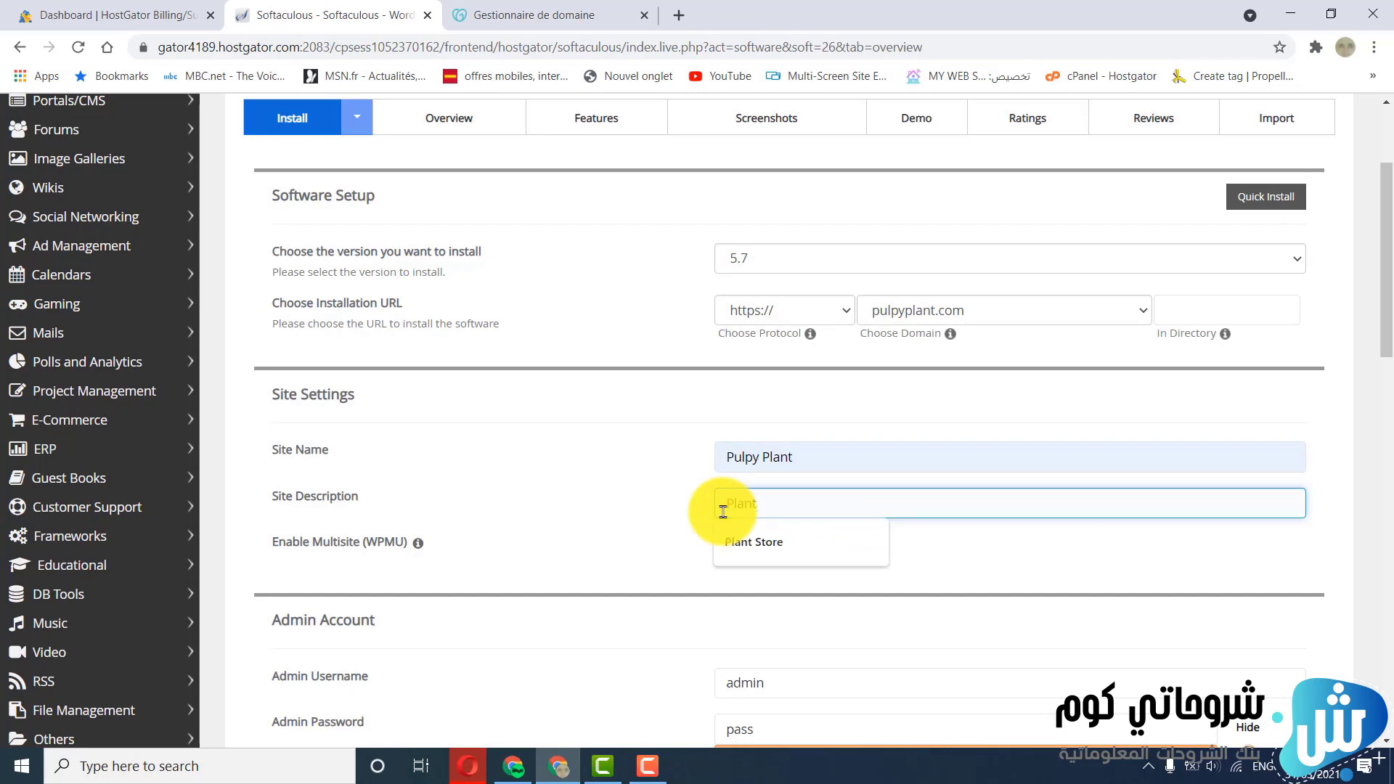
click(759, 541)
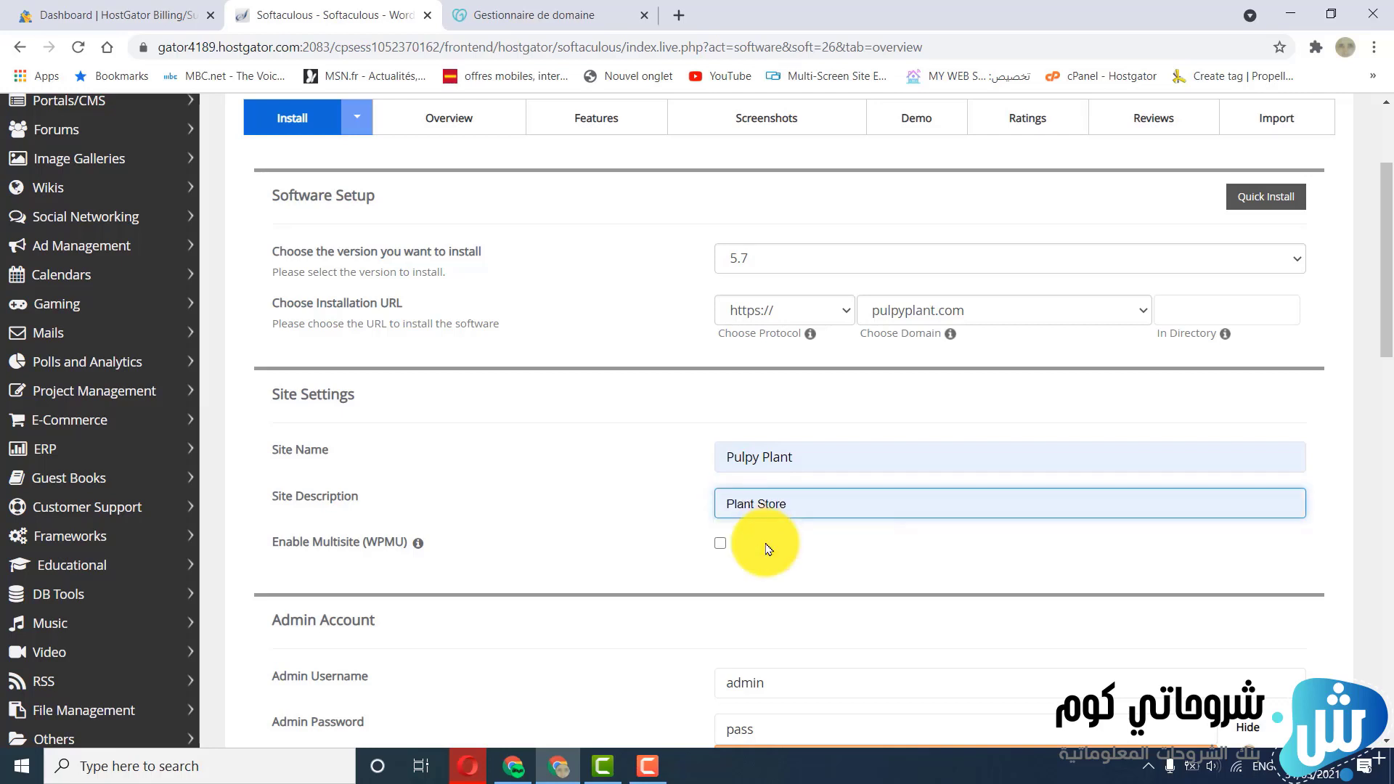
Mask the admin password field and replace the default with a new admin password
scroll(771, 541, down, 3)
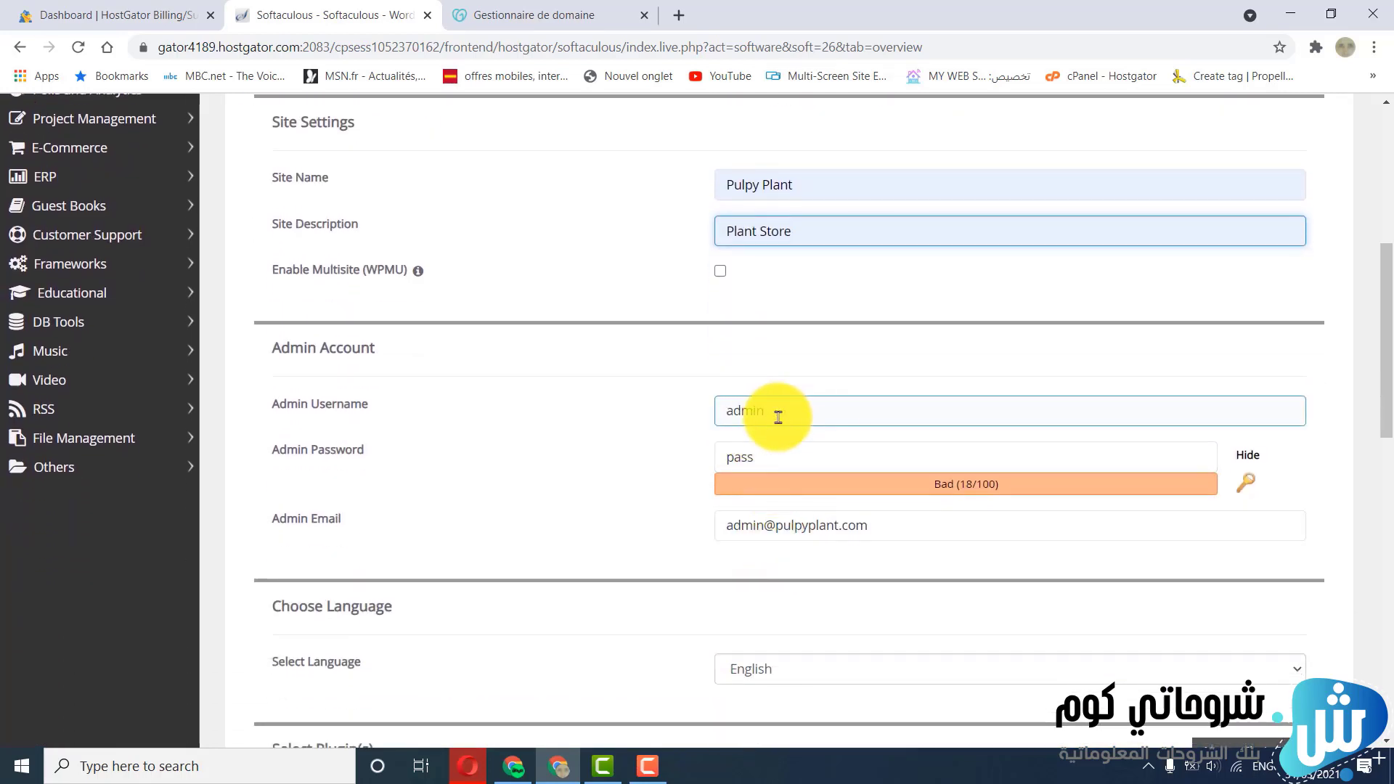
click(751, 457)
drag(751, 457, 725, 457)
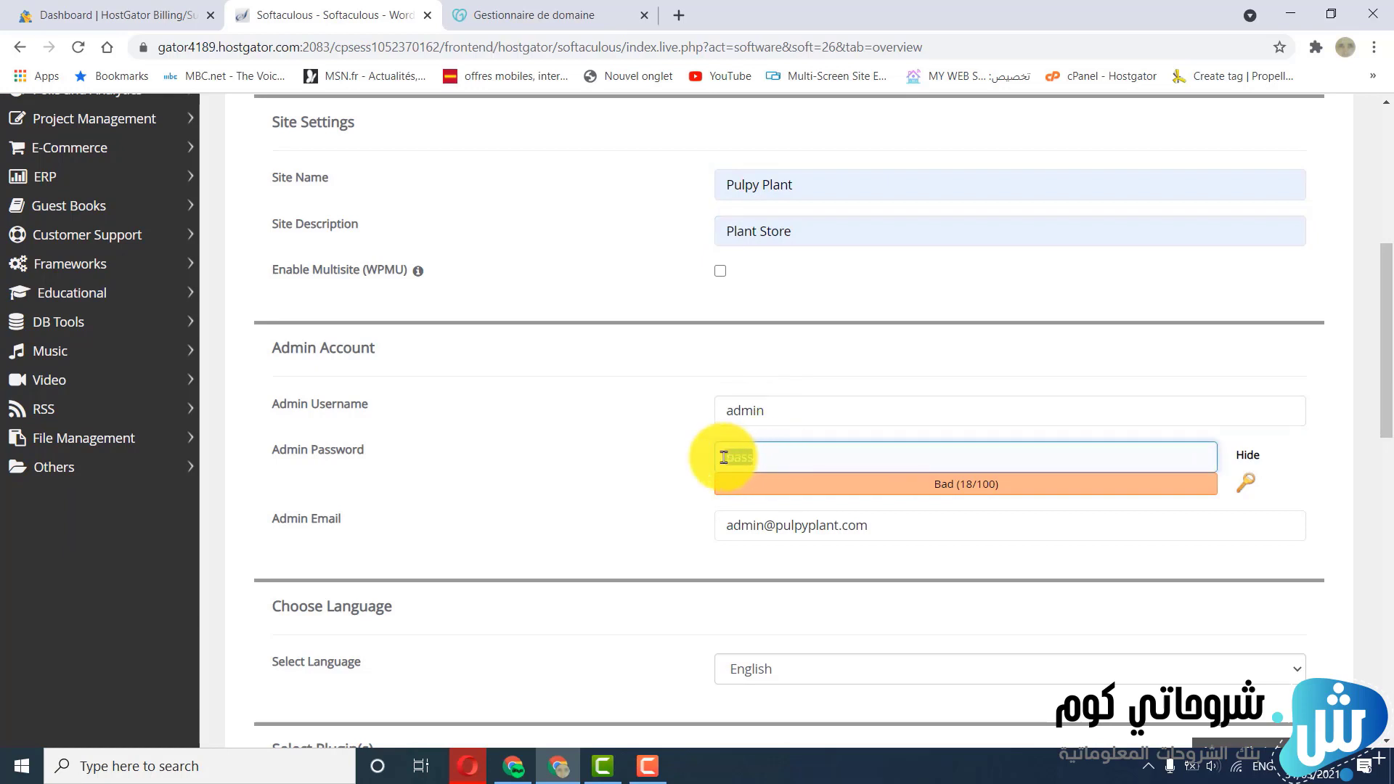
click(1247, 459)
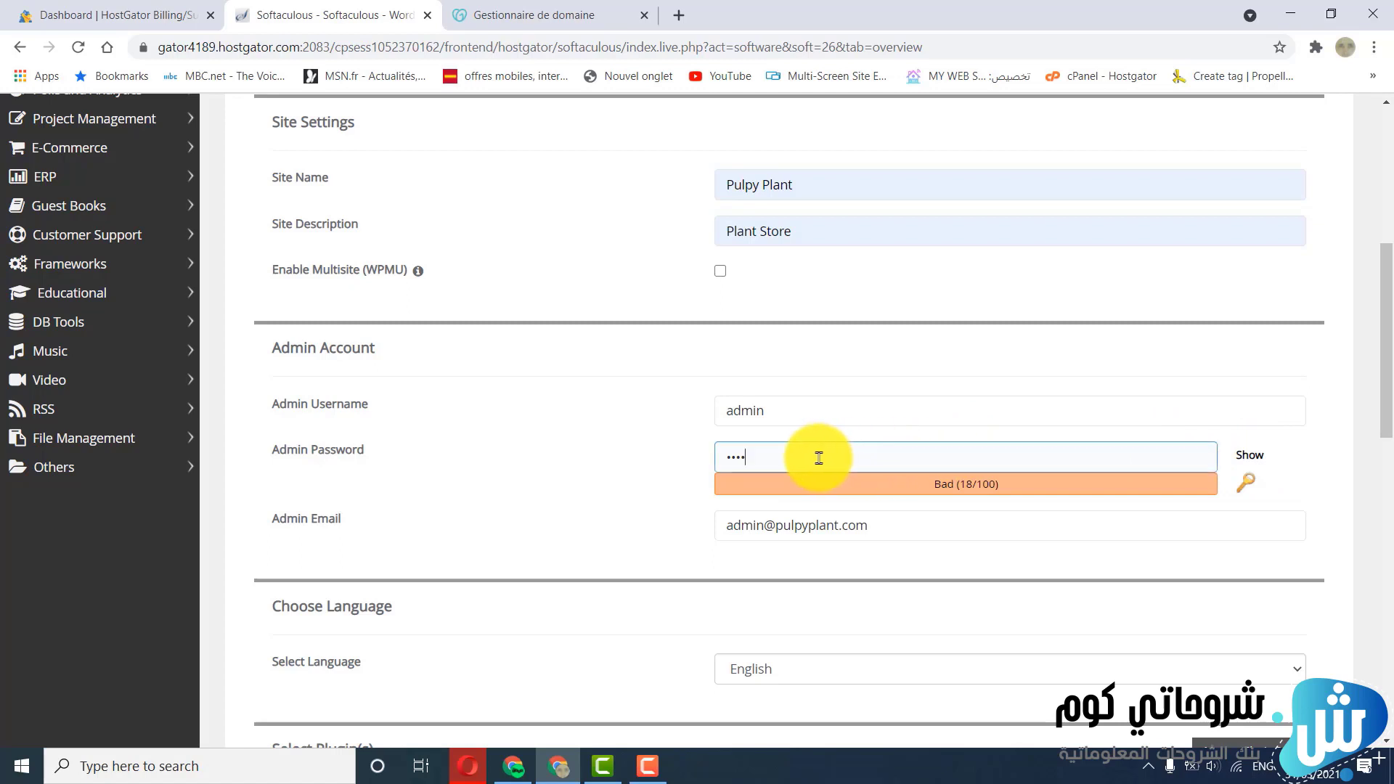
drag(818, 454, 714, 464)
text(••)
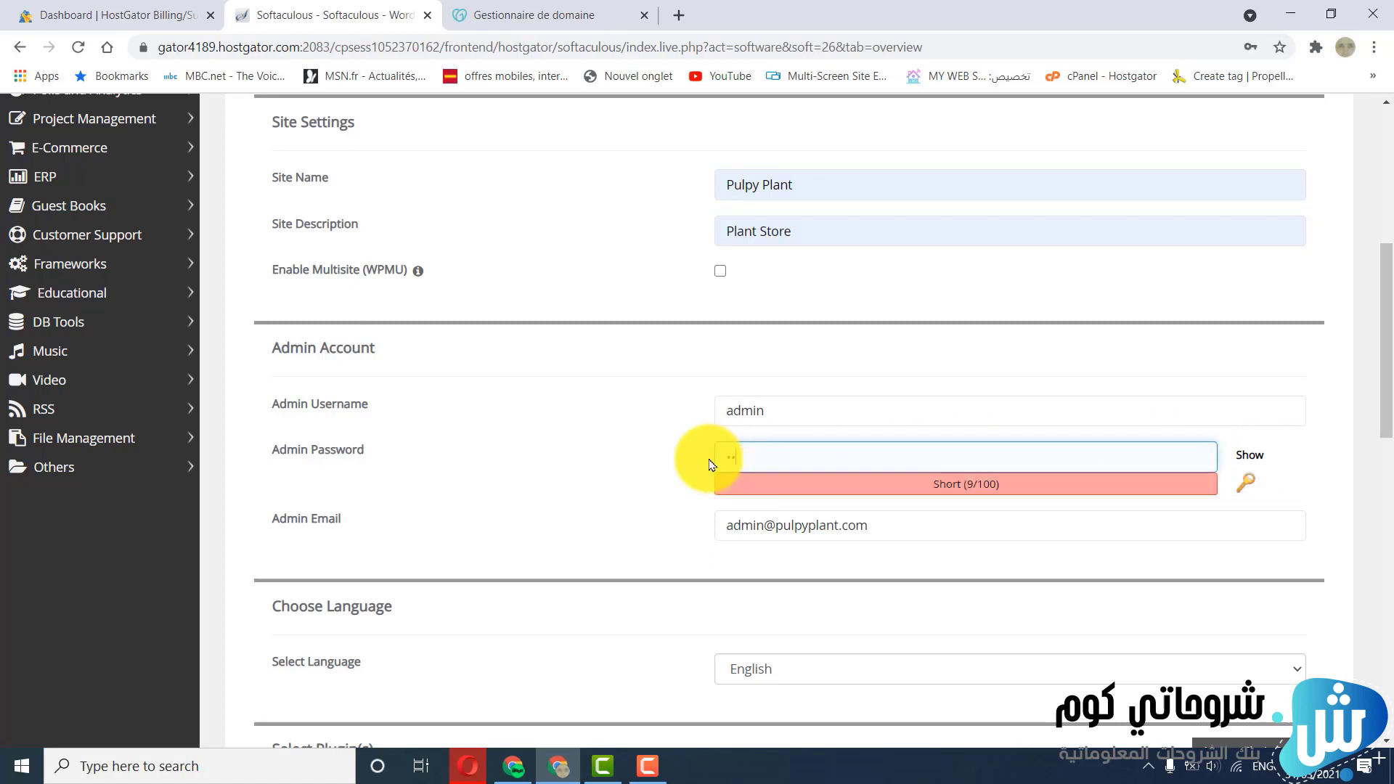
text(•)
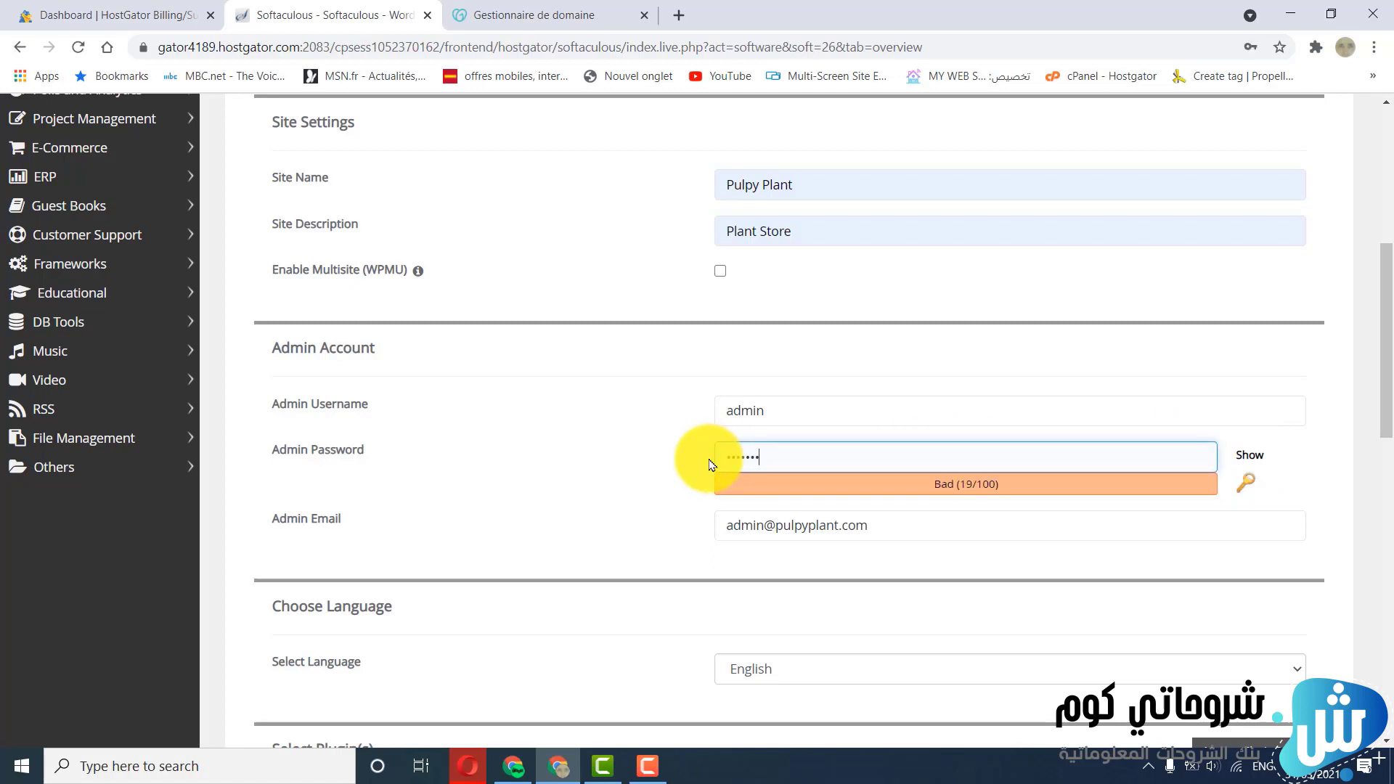
text(•)
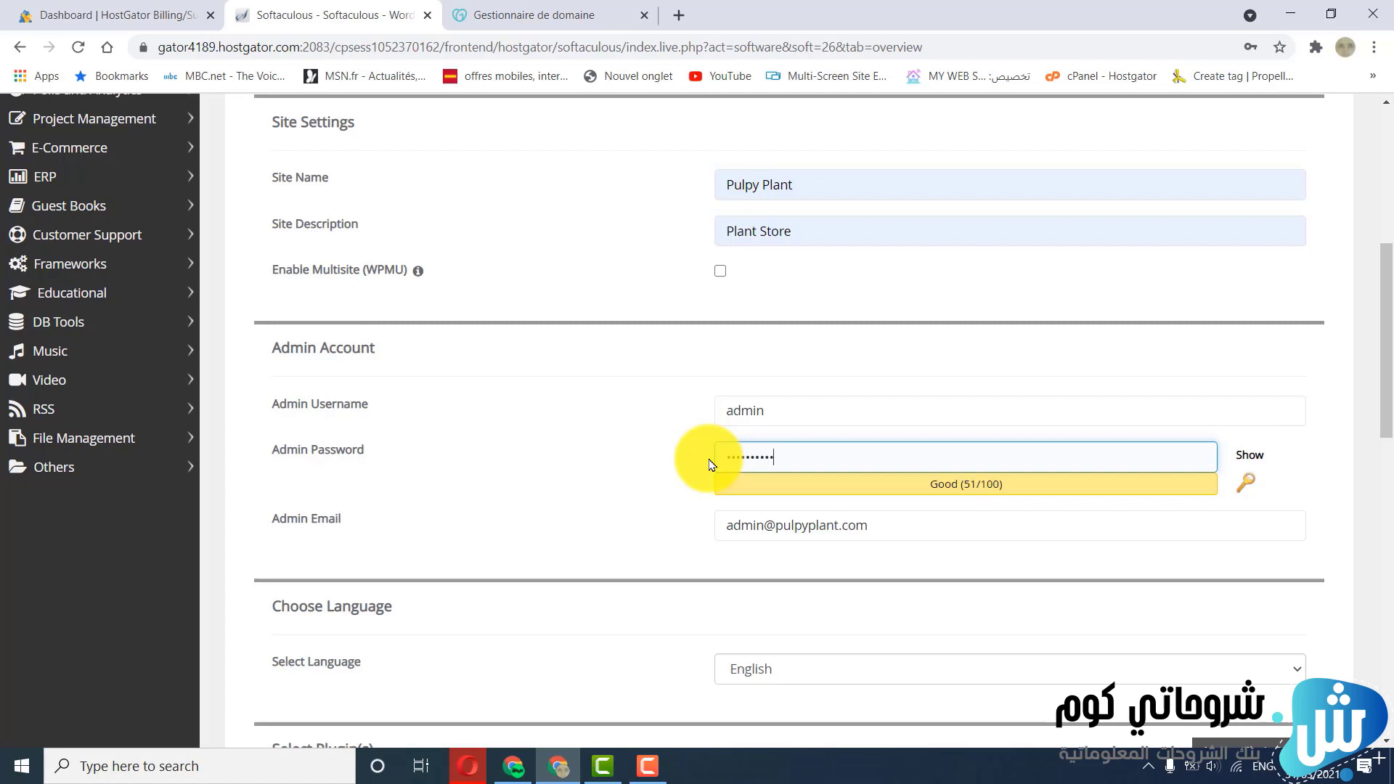
text(•)
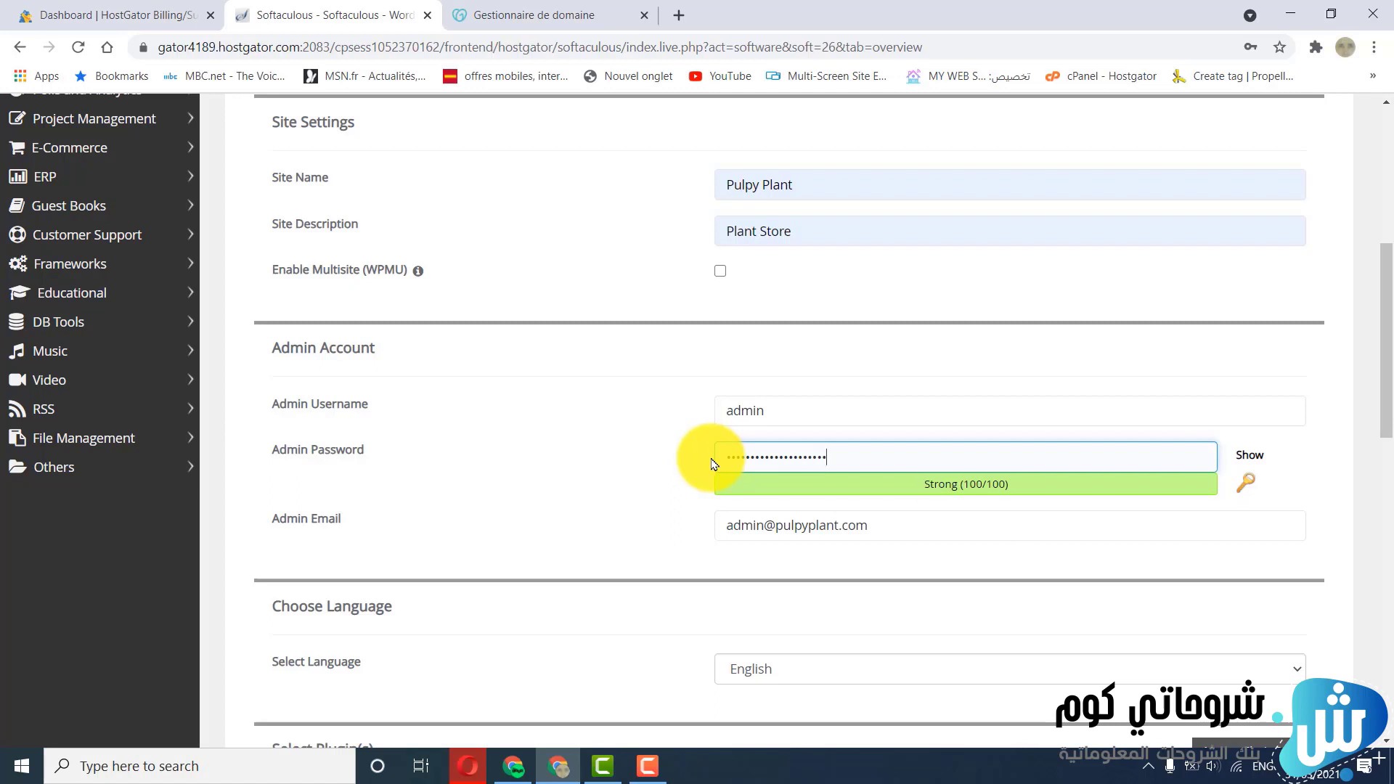
click(649, 543)
scroll(654, 543, down, 3)
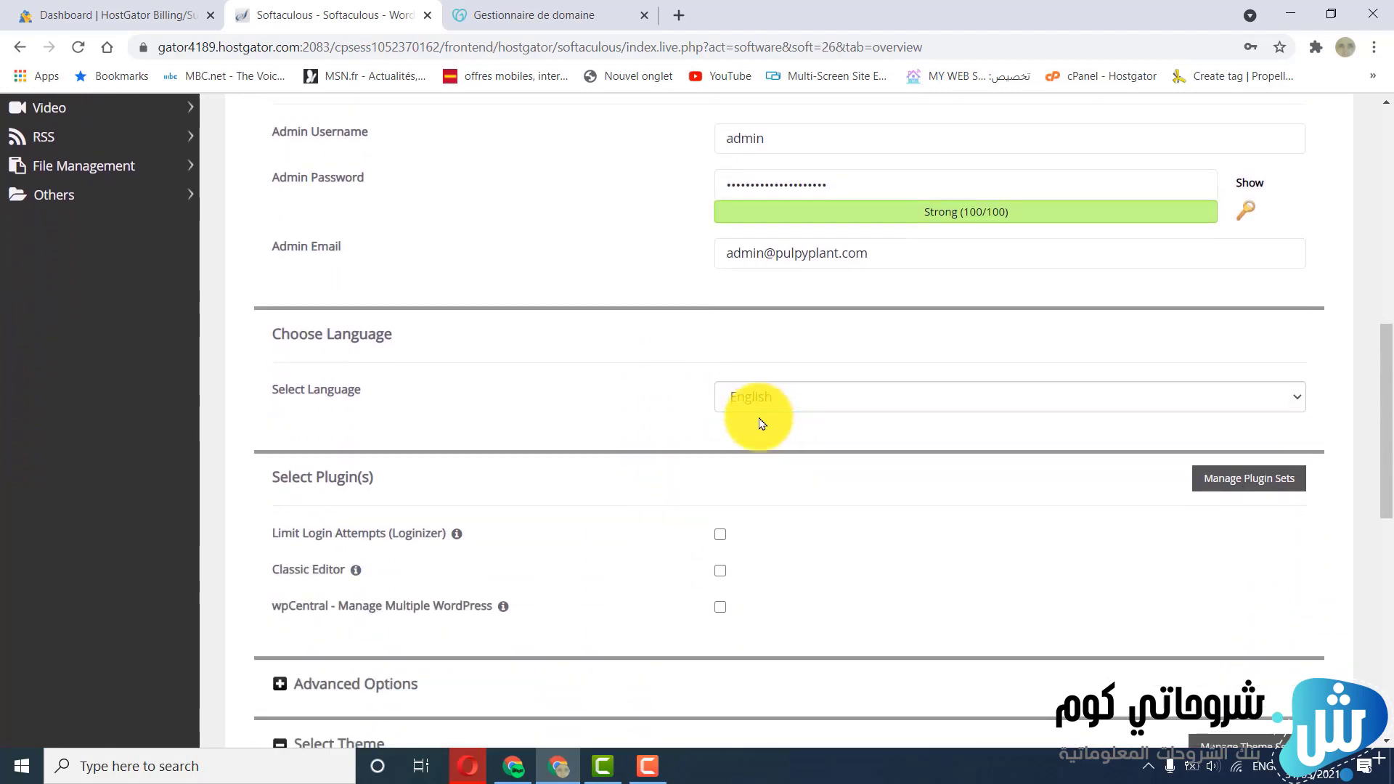
Start the WordPress installation with the default language, plugins and theme, and decline saving the admin password in the browser
scroll(761, 423, down, 7)
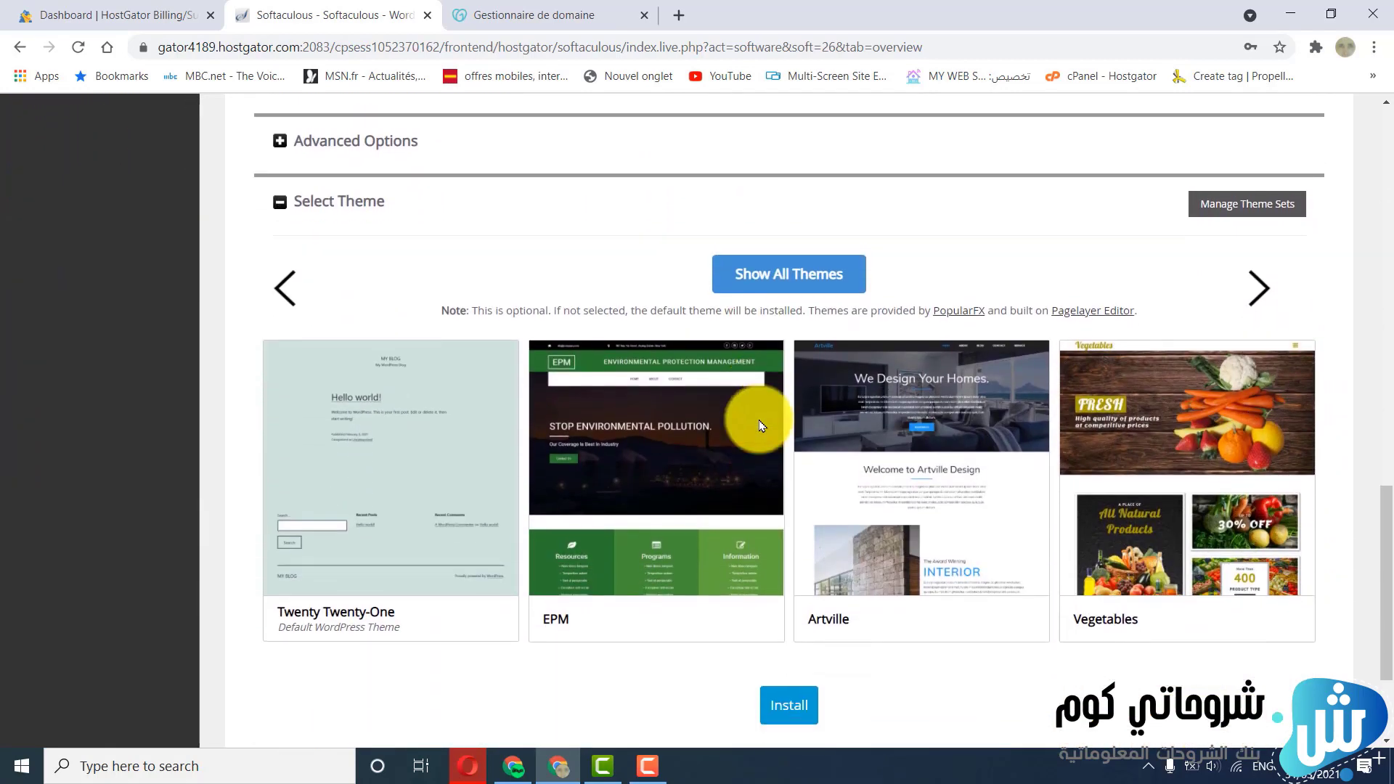
scroll(759, 420, down, 3)
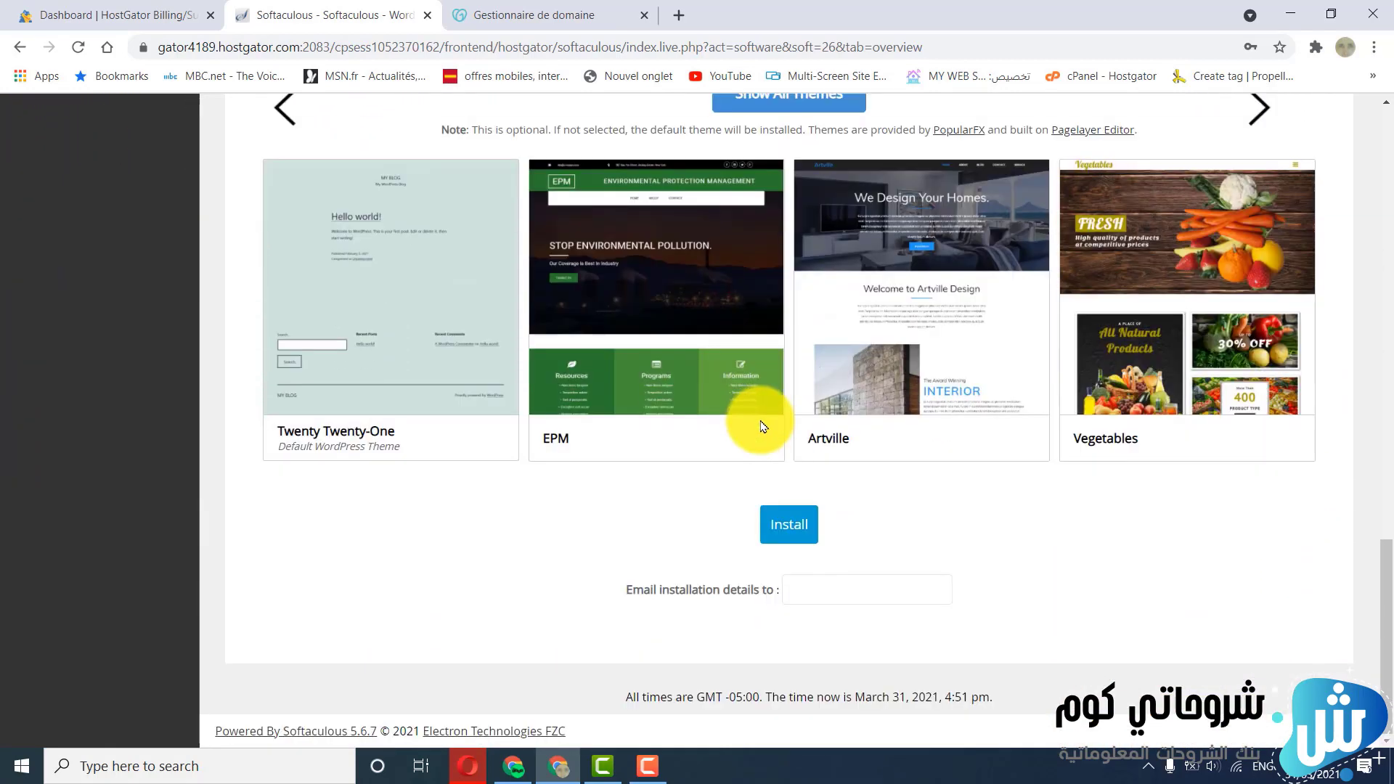
click(799, 533)
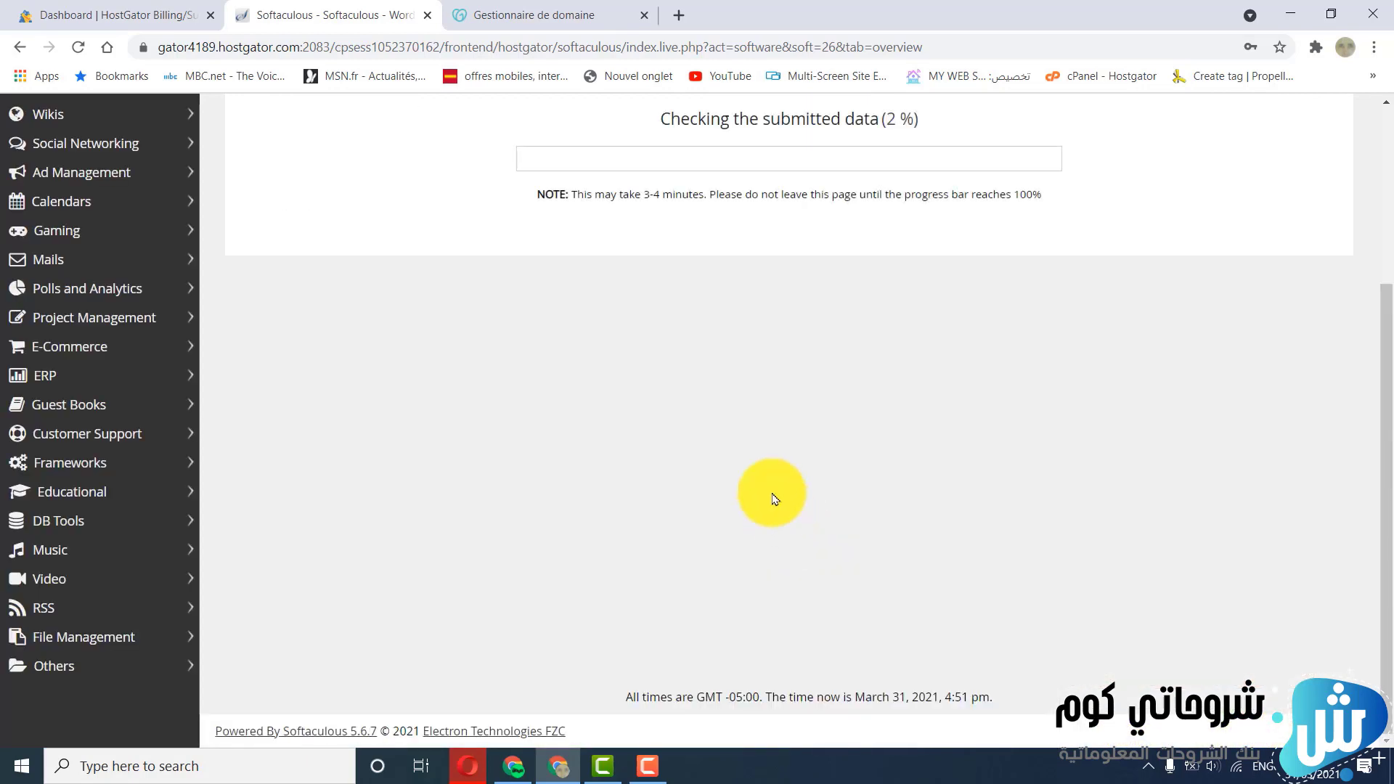
scroll(742, 385, up, 2)
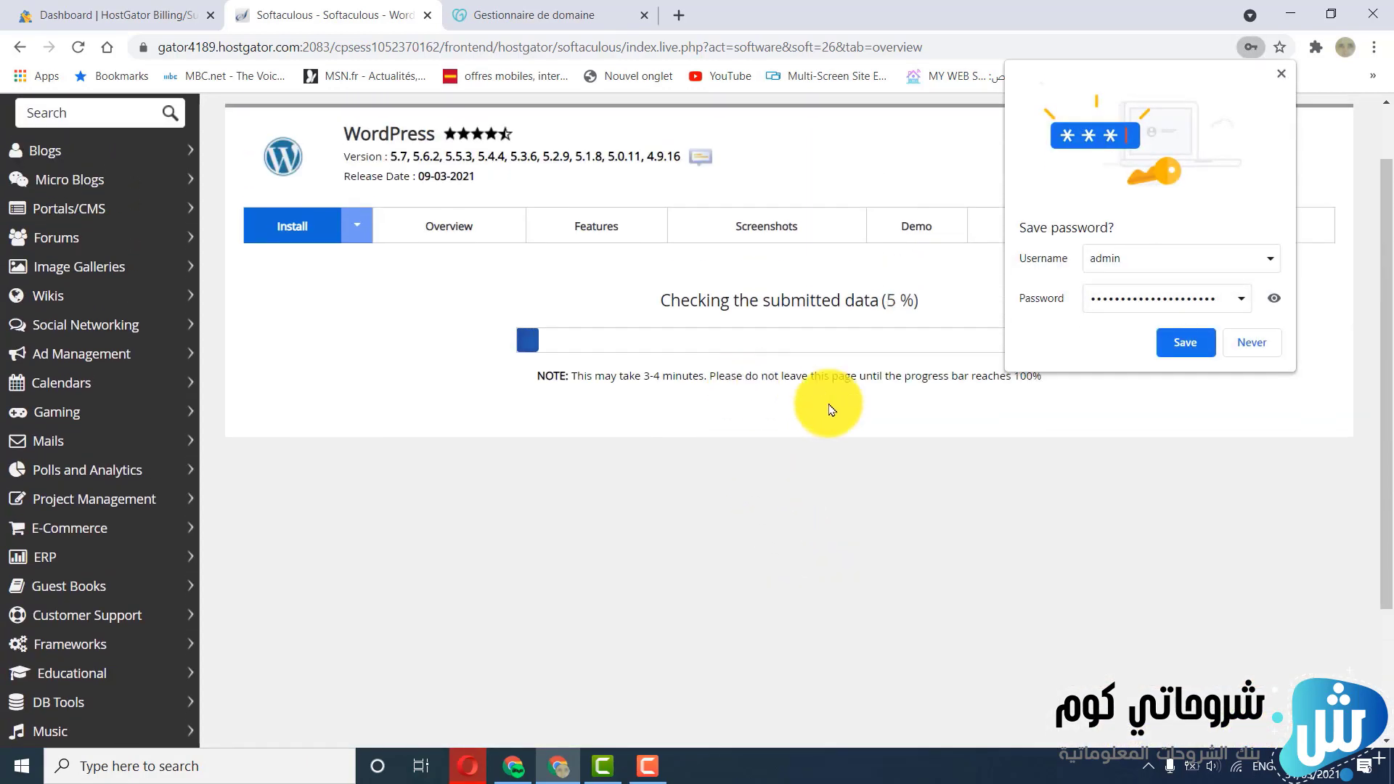
click(1237, 352)
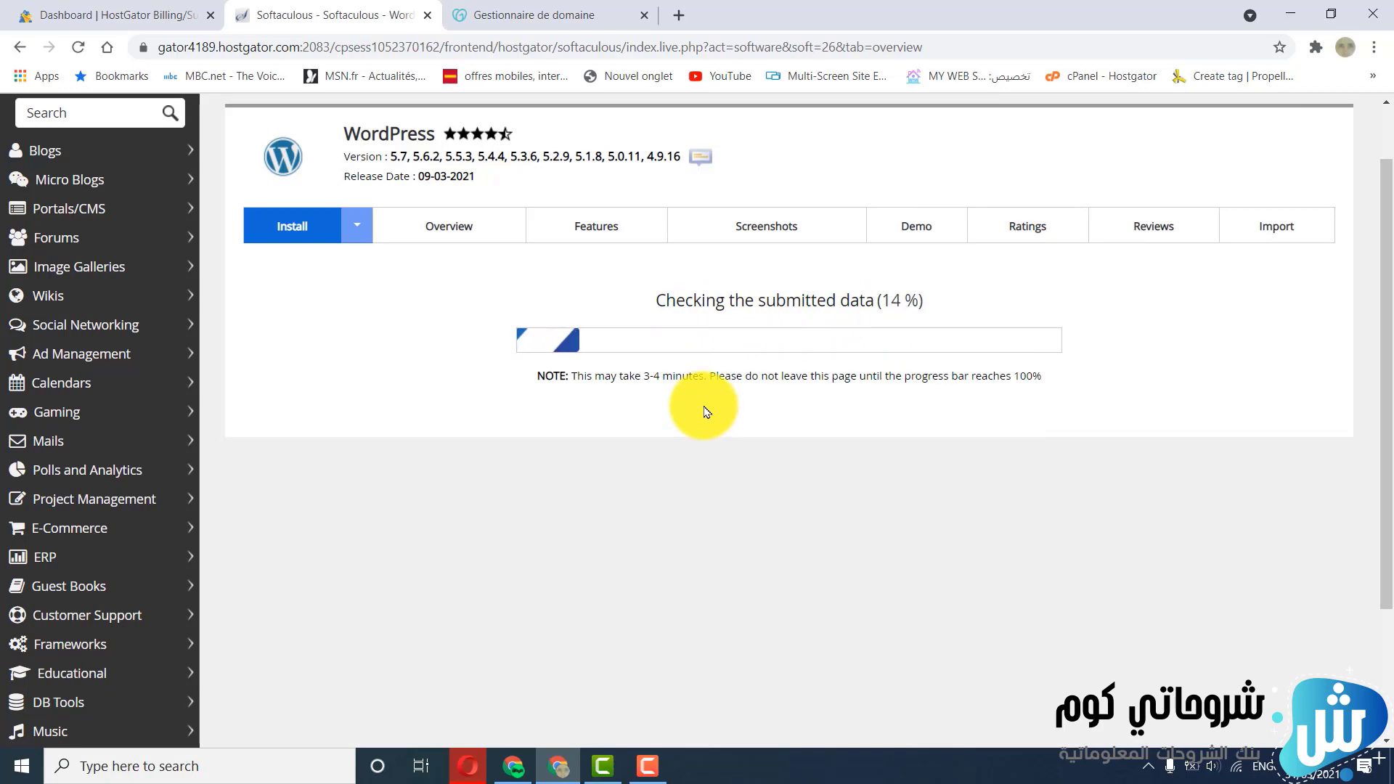
Reload GoDaddy's DNS management page for pulpyplant.com, check its nameservers, and close the page to return to the WordPress installation
click(566, 17)
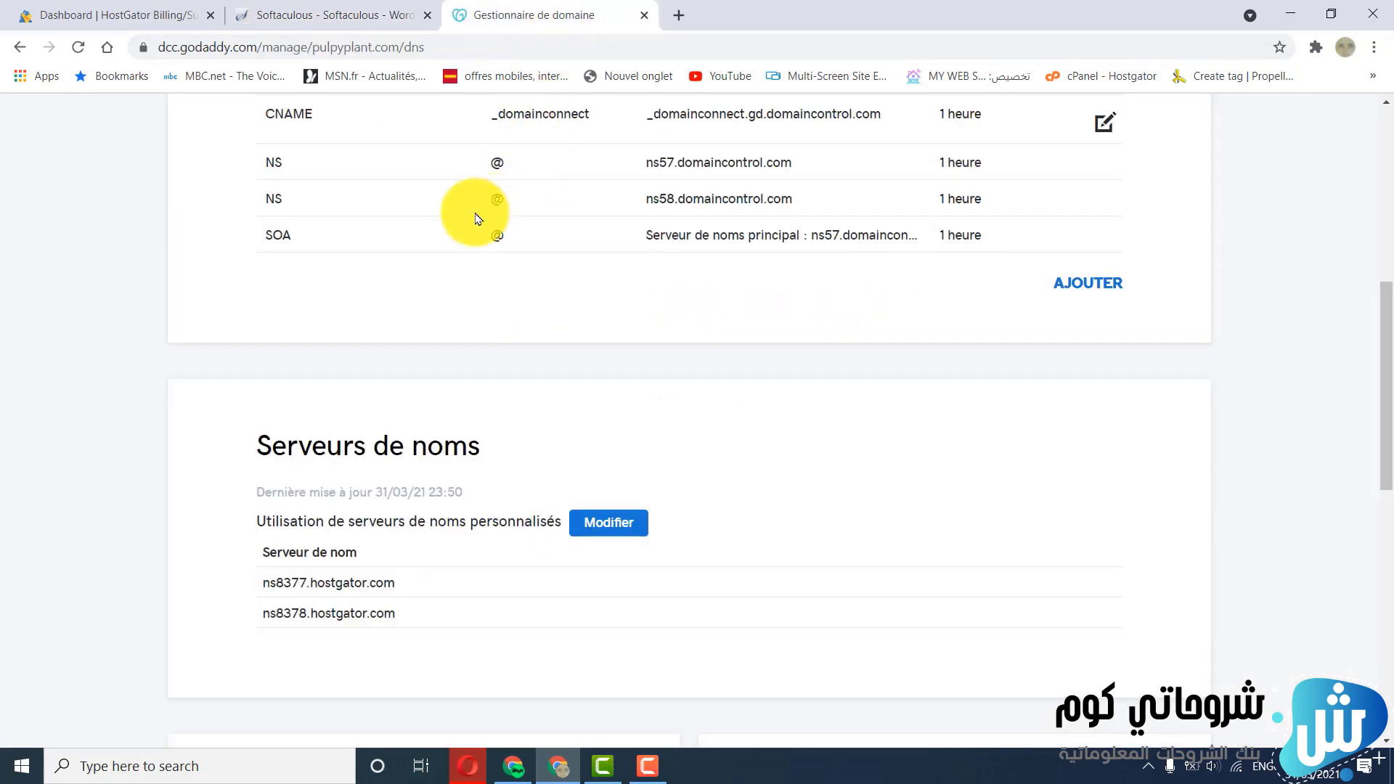
click(78, 47)
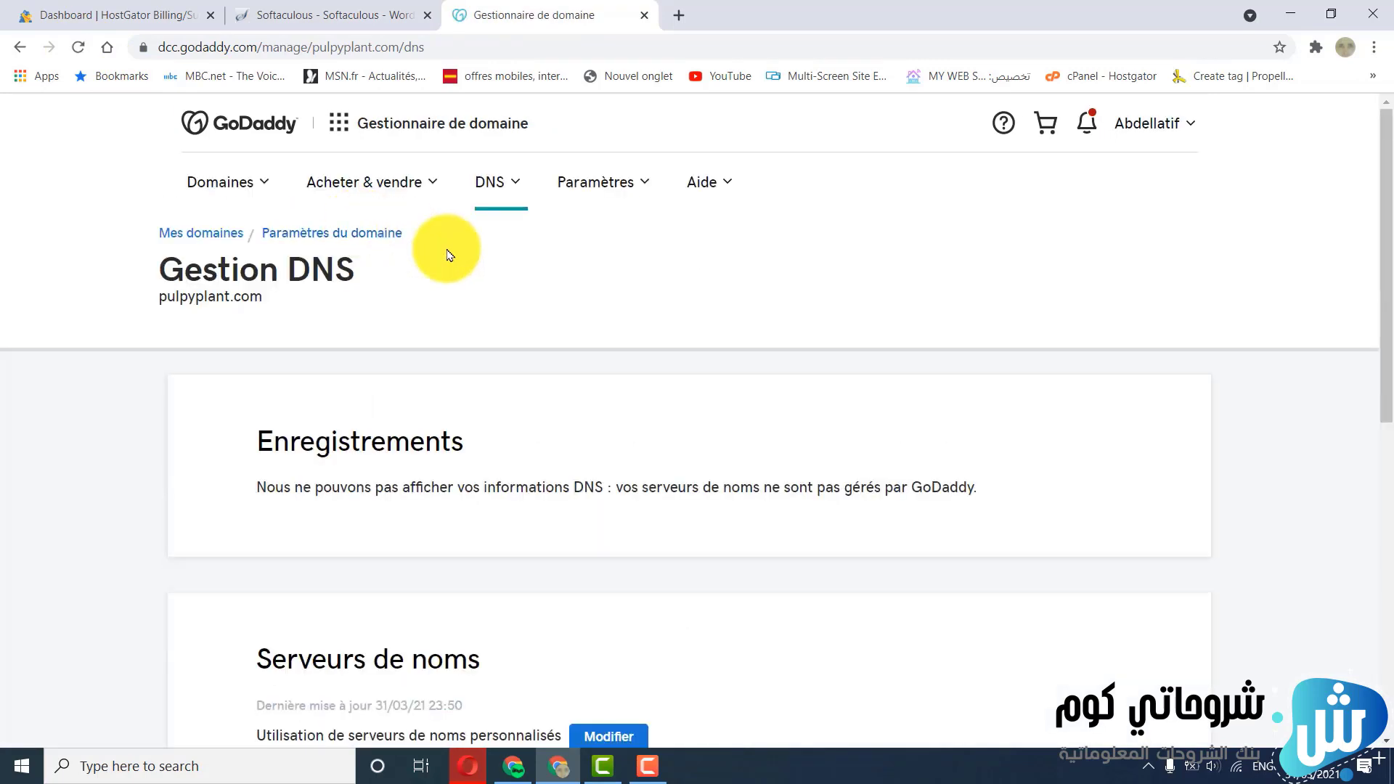
scroll(449, 252, down, 1)
scroll(449, 252, down, 3)
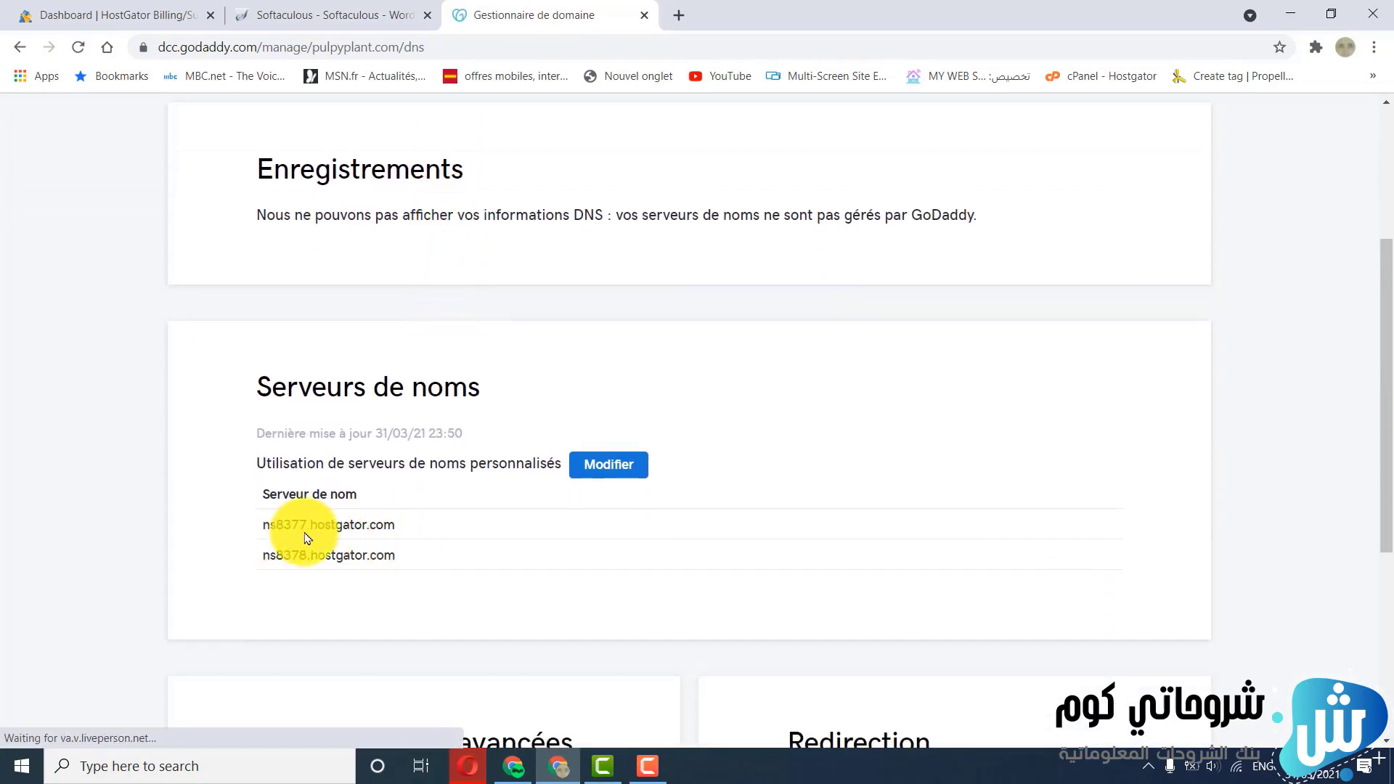
click(644, 14)
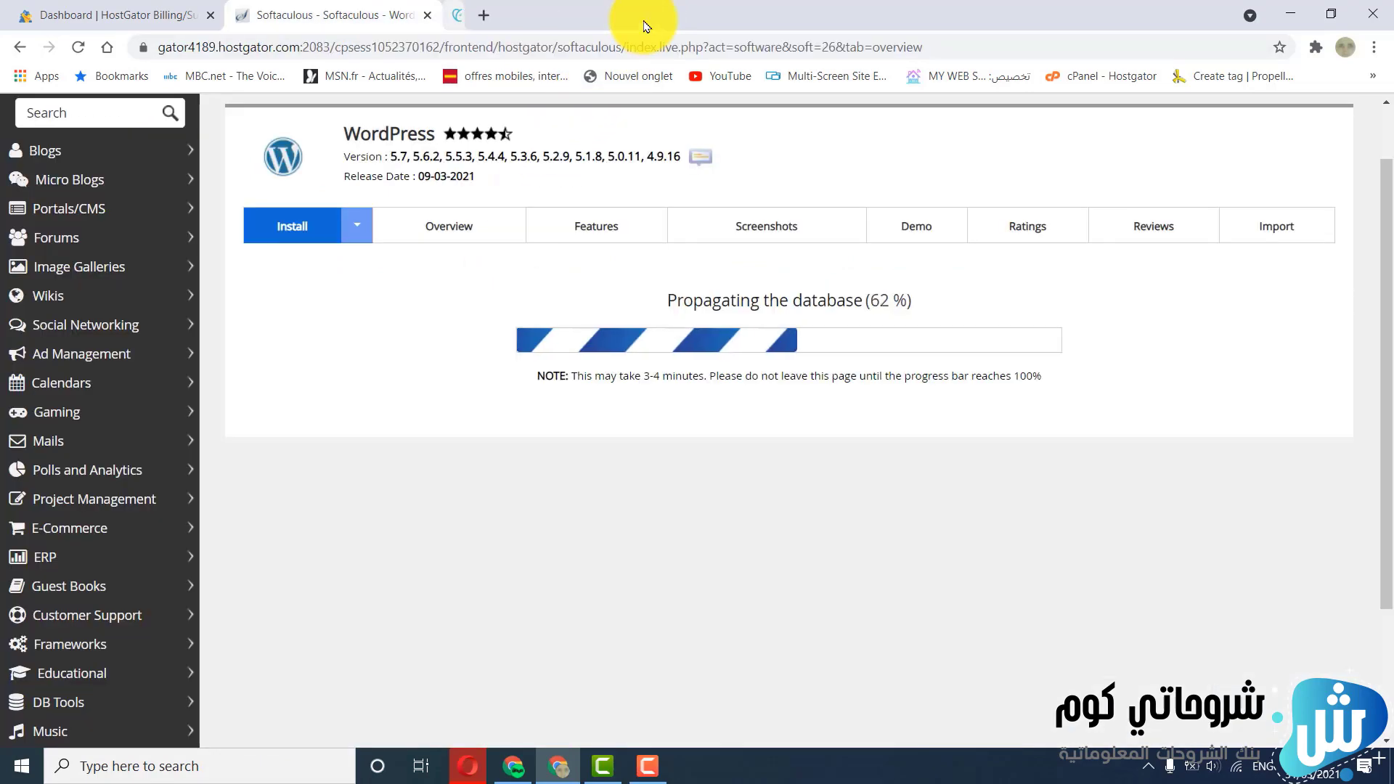